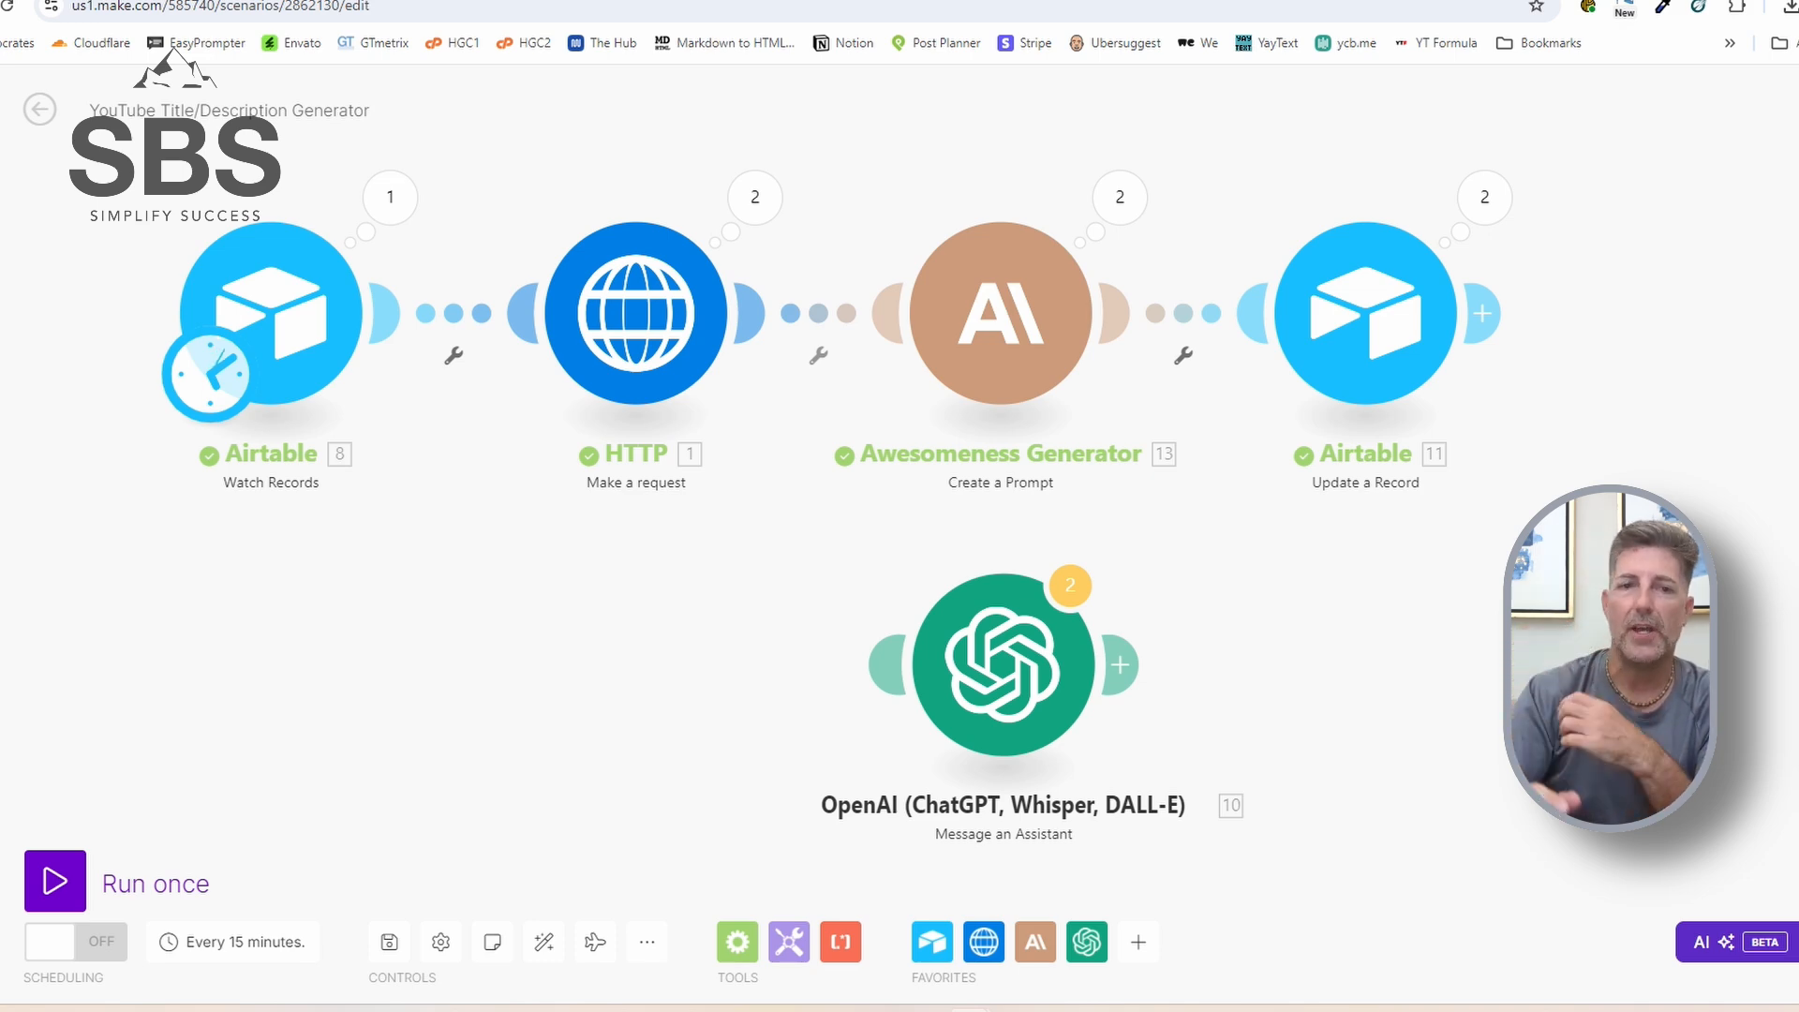
Copy the shareable link of the Drew Fusion Shoe Review video in YouTube Studio and add it to Airtable's Video URL field as a new record.
{"action": "left_click", "coordinate": [1218, 0]}
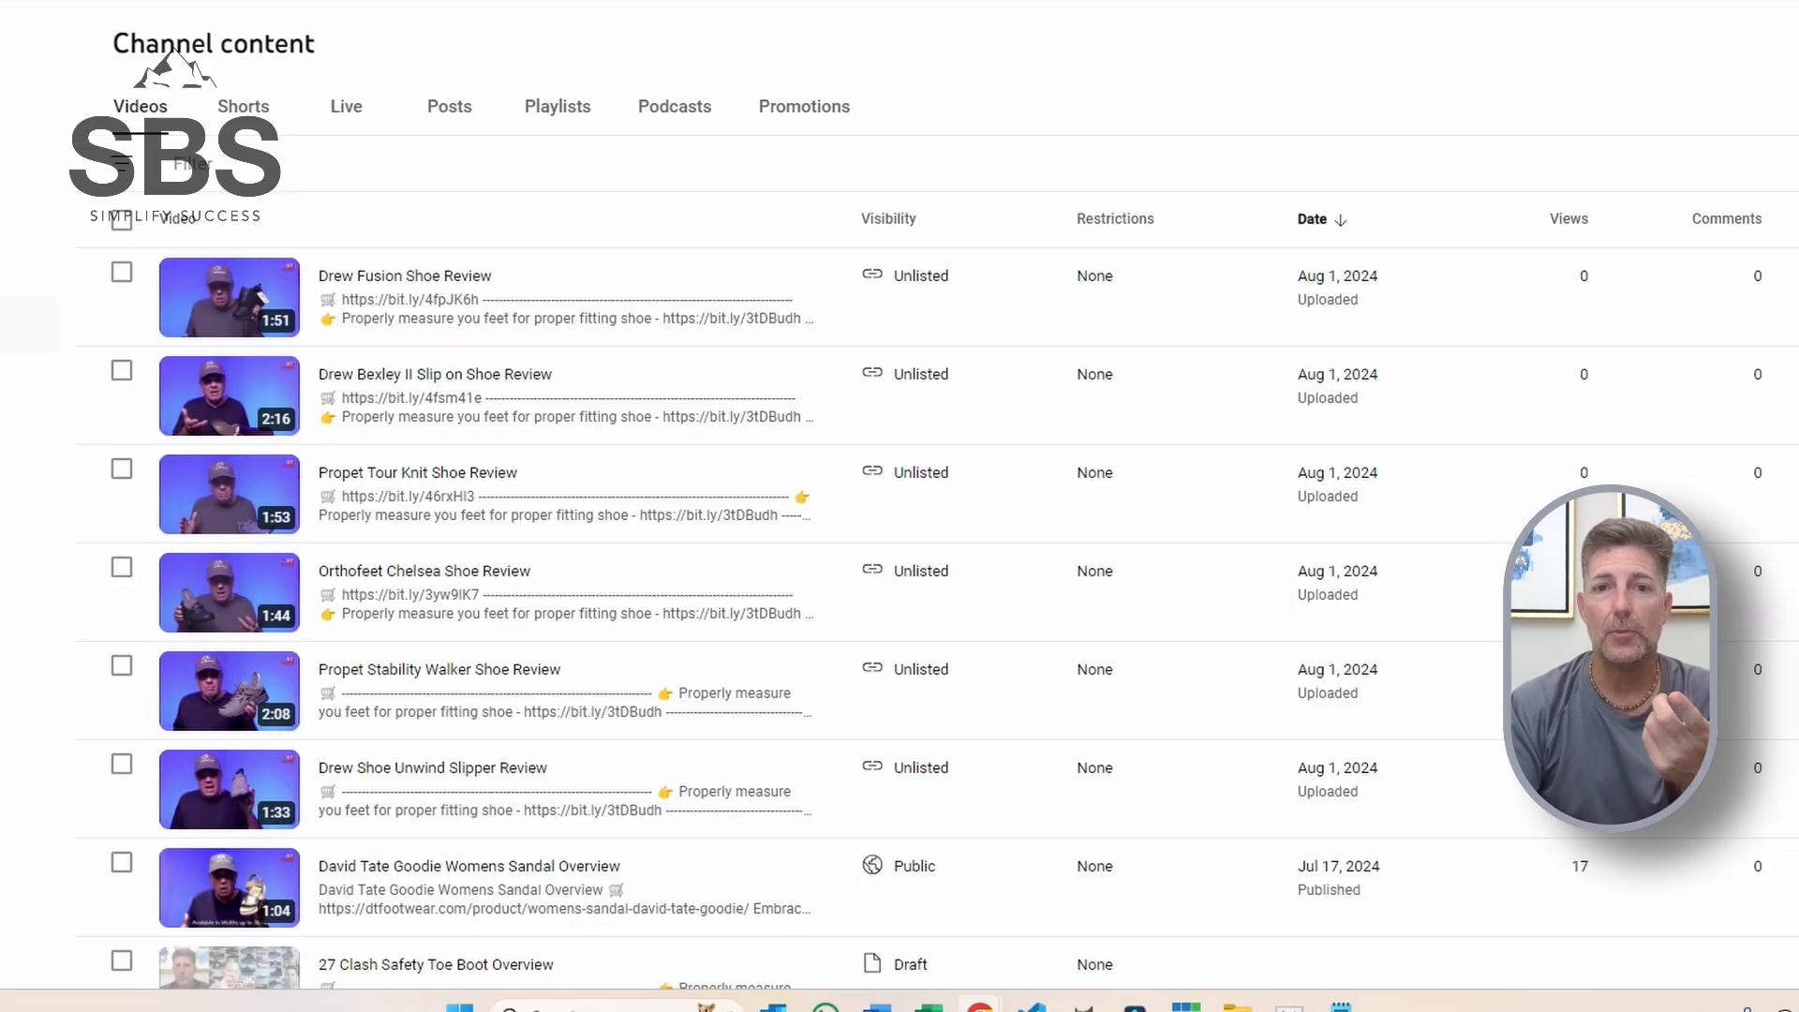
{"action": "mouse_move", "coordinate": [289, 328]}
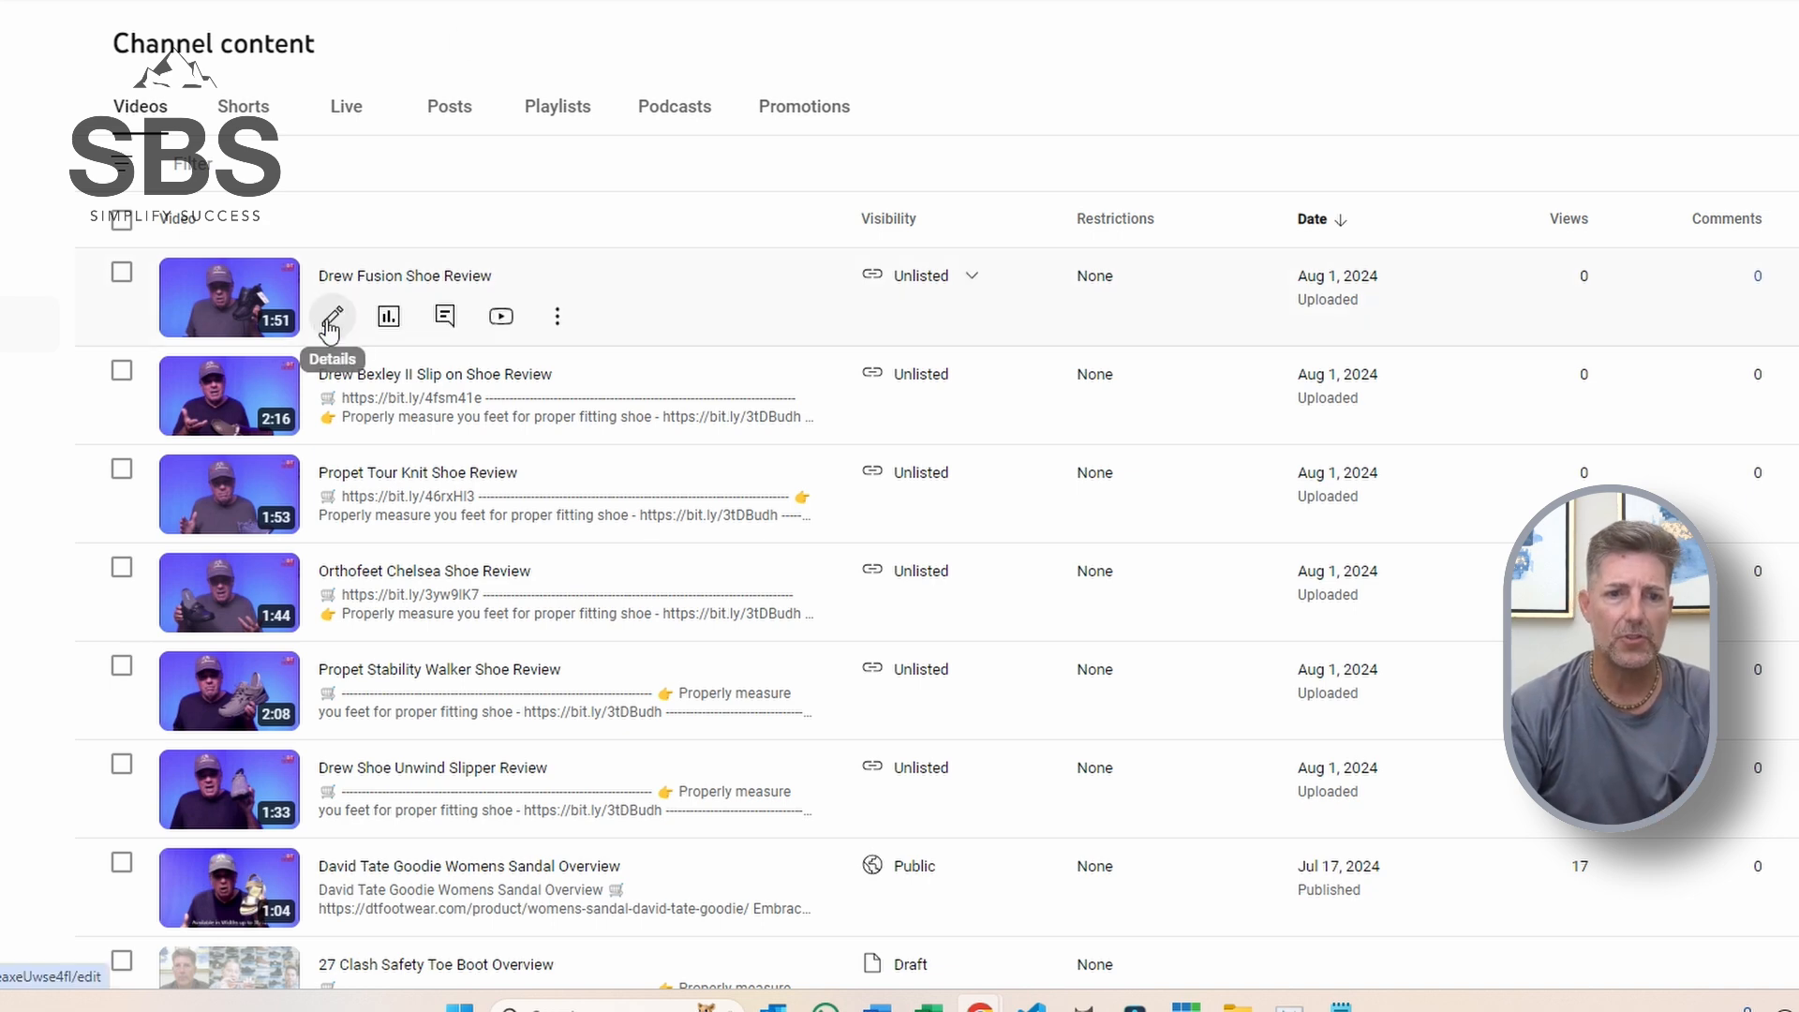
{"action": "left_click", "coordinate": [560, 316]}
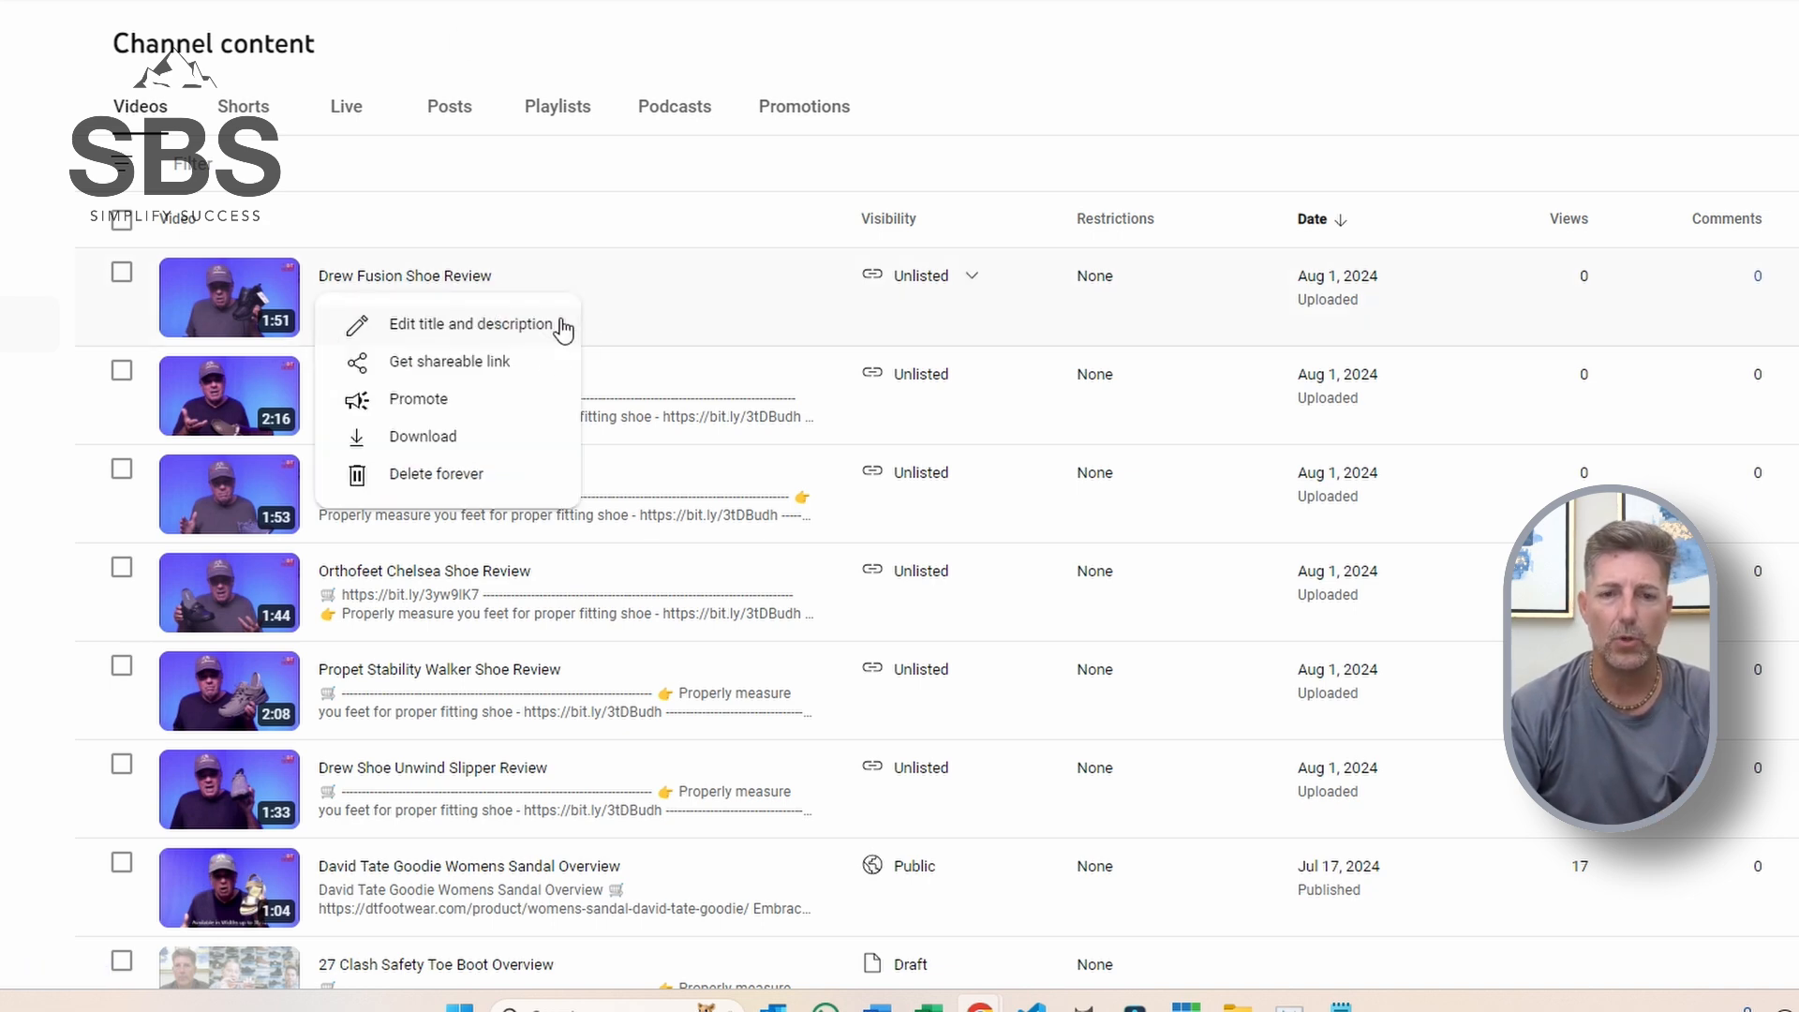
{"action": "left_click", "coordinate": [482, 364]}
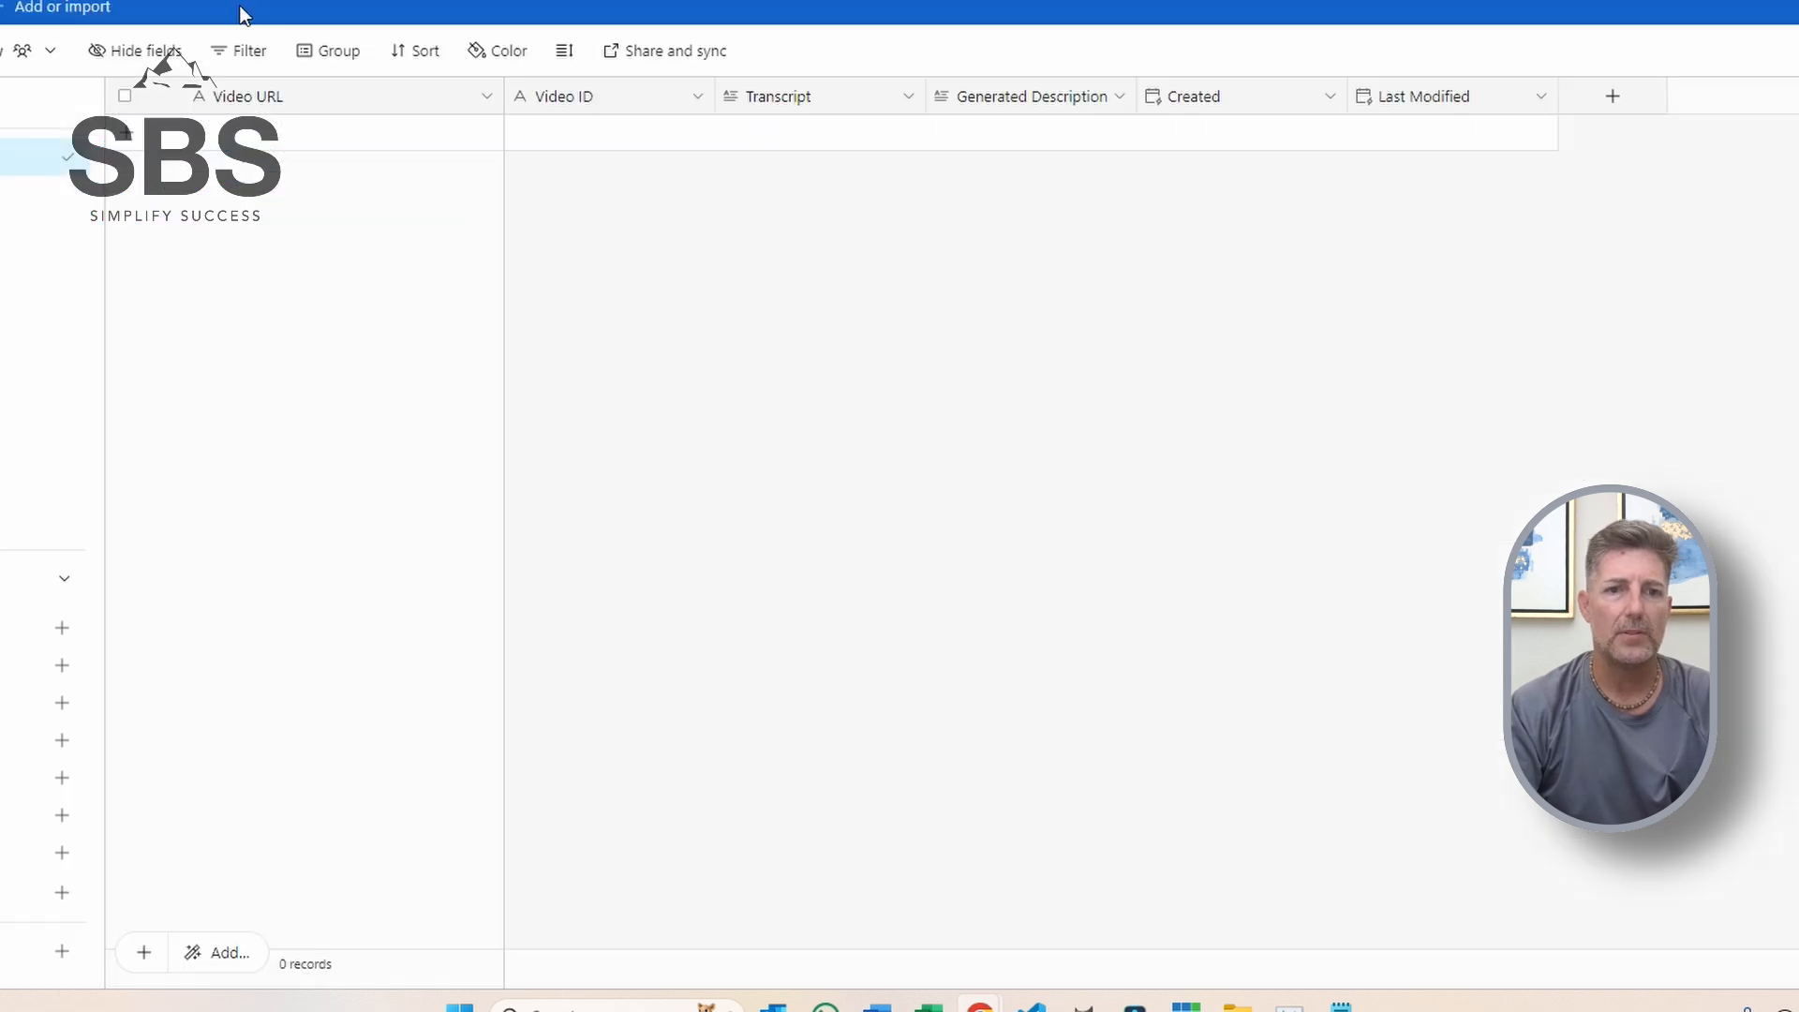
{"action": "left_click", "coordinate": [285, 141]}
{"action": "key", "text": "ctrl+v"}
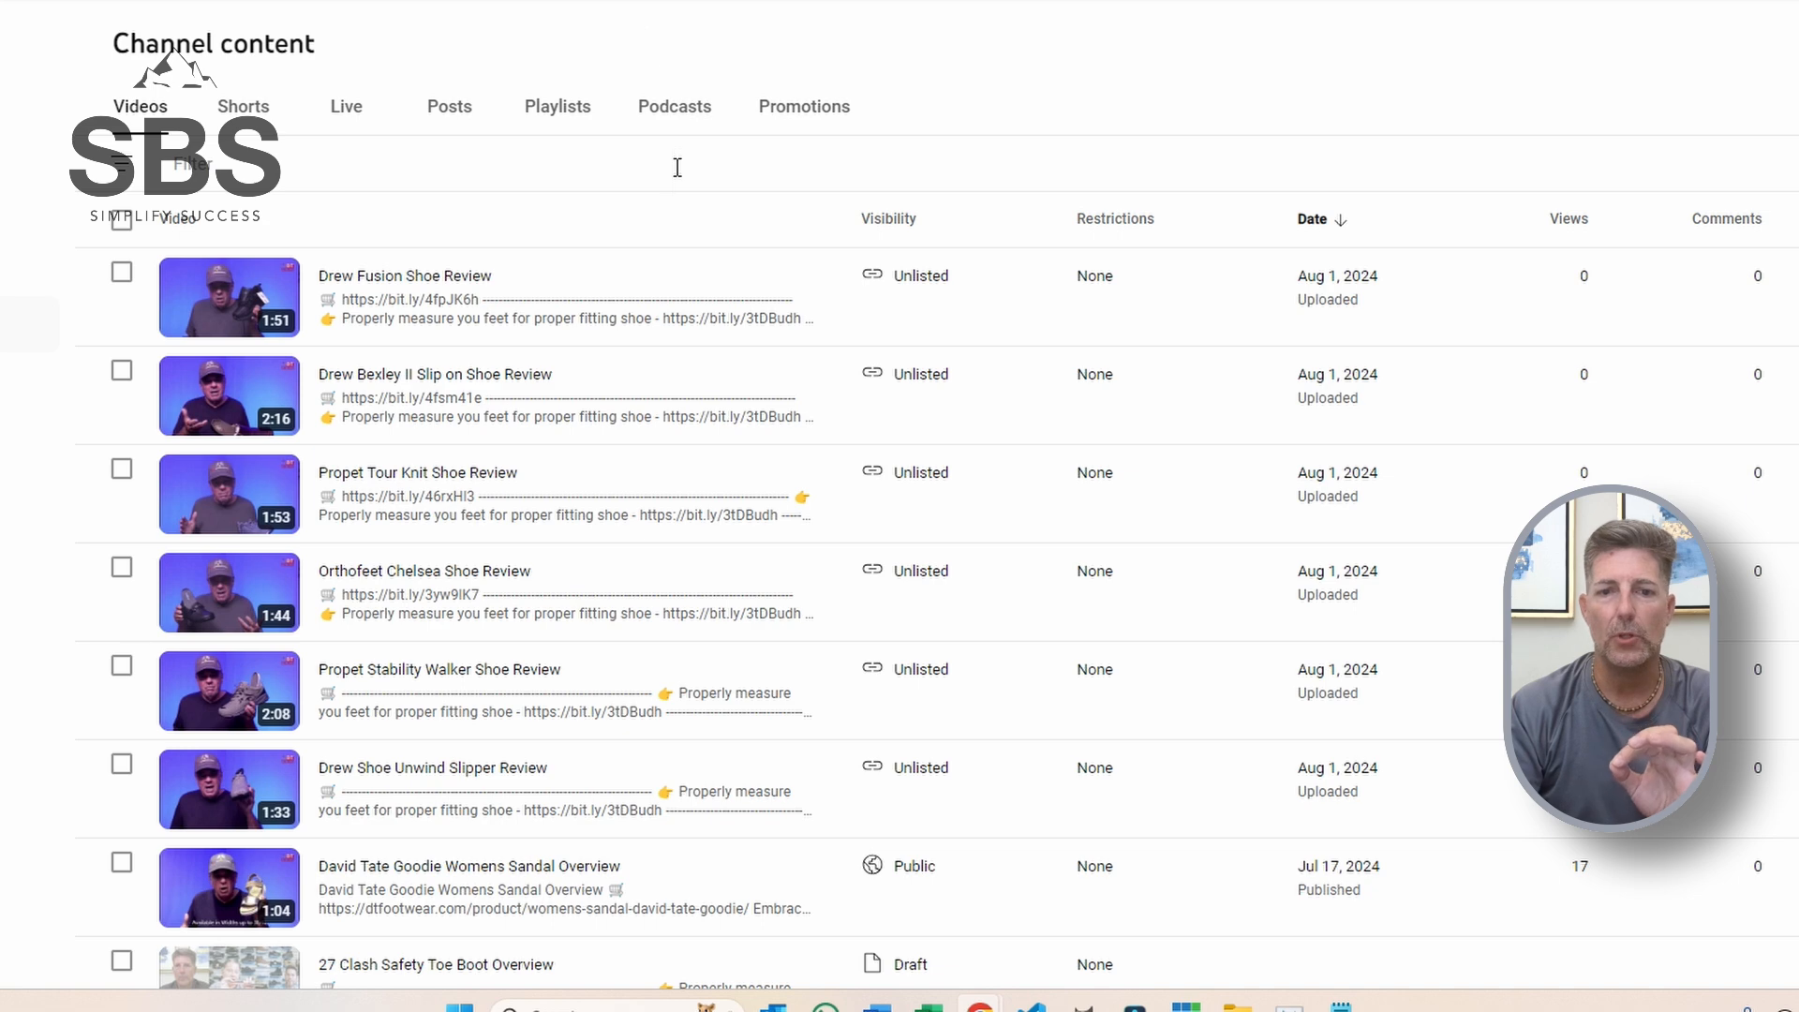
Copy the video link from the Drew Bexley II Slip on Shoe Review details and add it as a second Video URL record in Airtable.
{"action": "scroll", "coordinate": [552, 234], "scroll_direction": "down", "scroll_amount": 5}
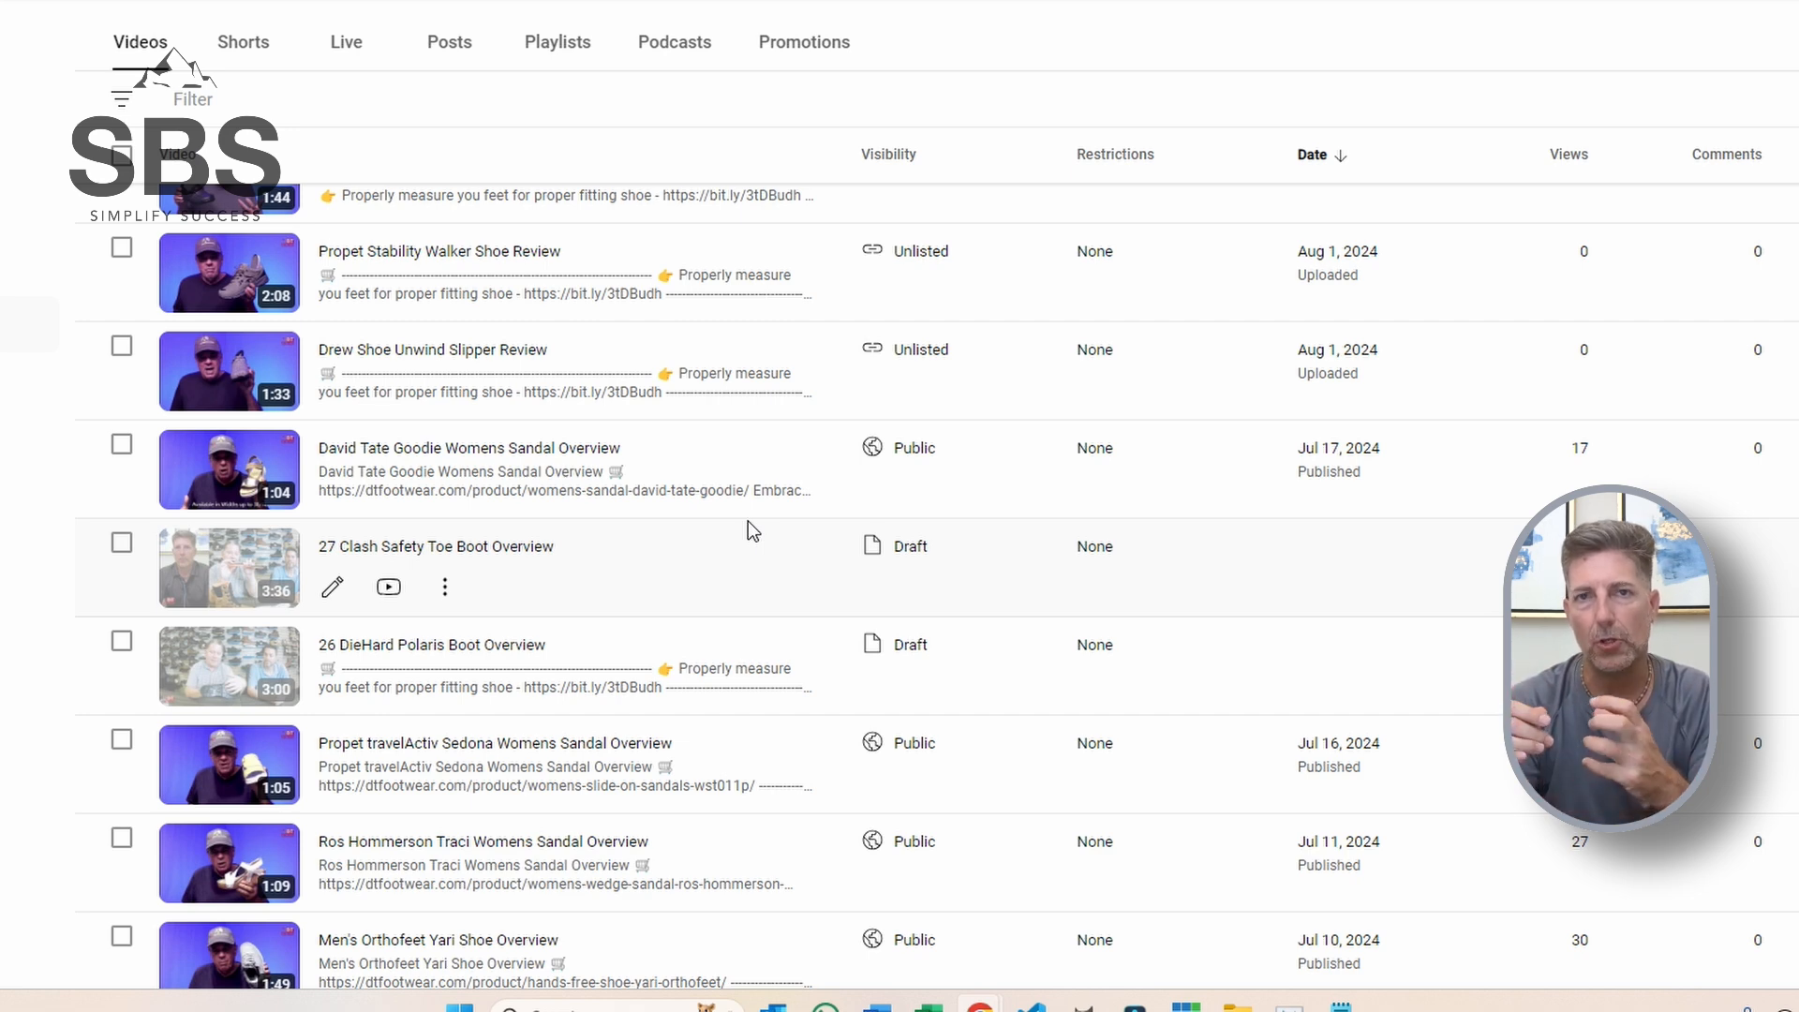
{"action": "scroll", "coordinate": [748, 523], "scroll_direction": "up", "scroll_amount": 5}
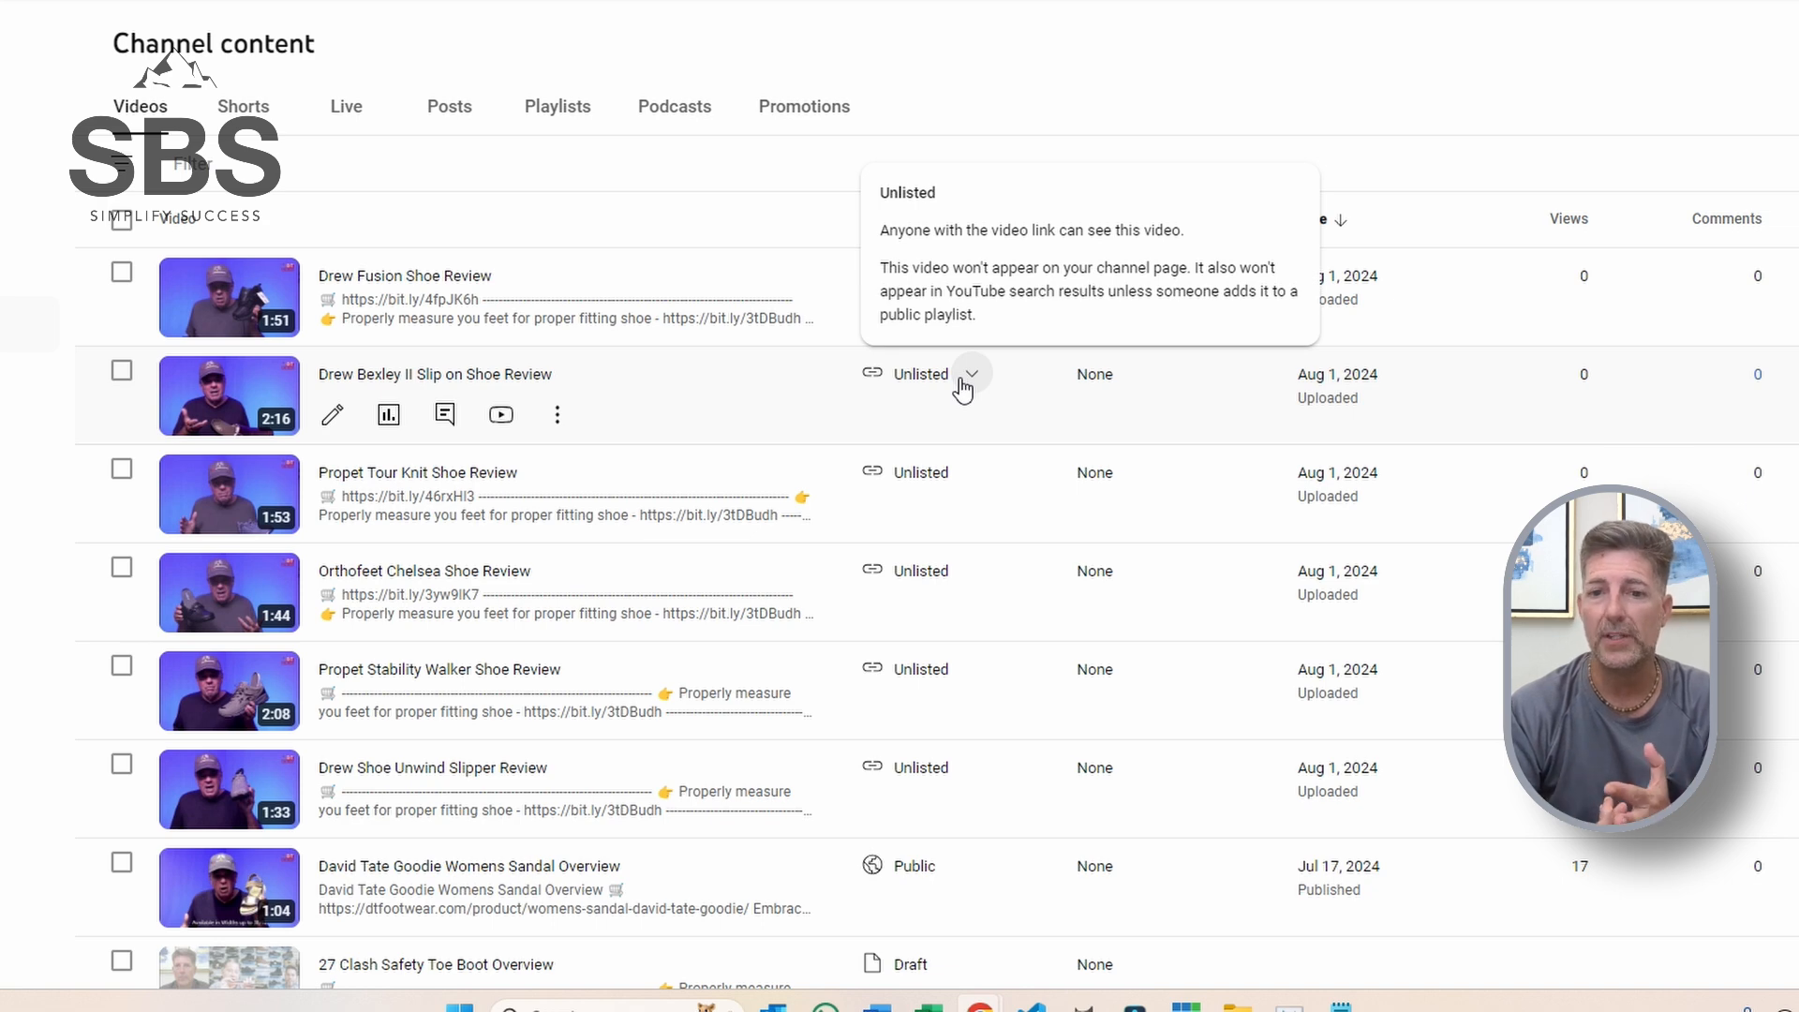
{"action": "left_click", "coordinate": [349, 424]}
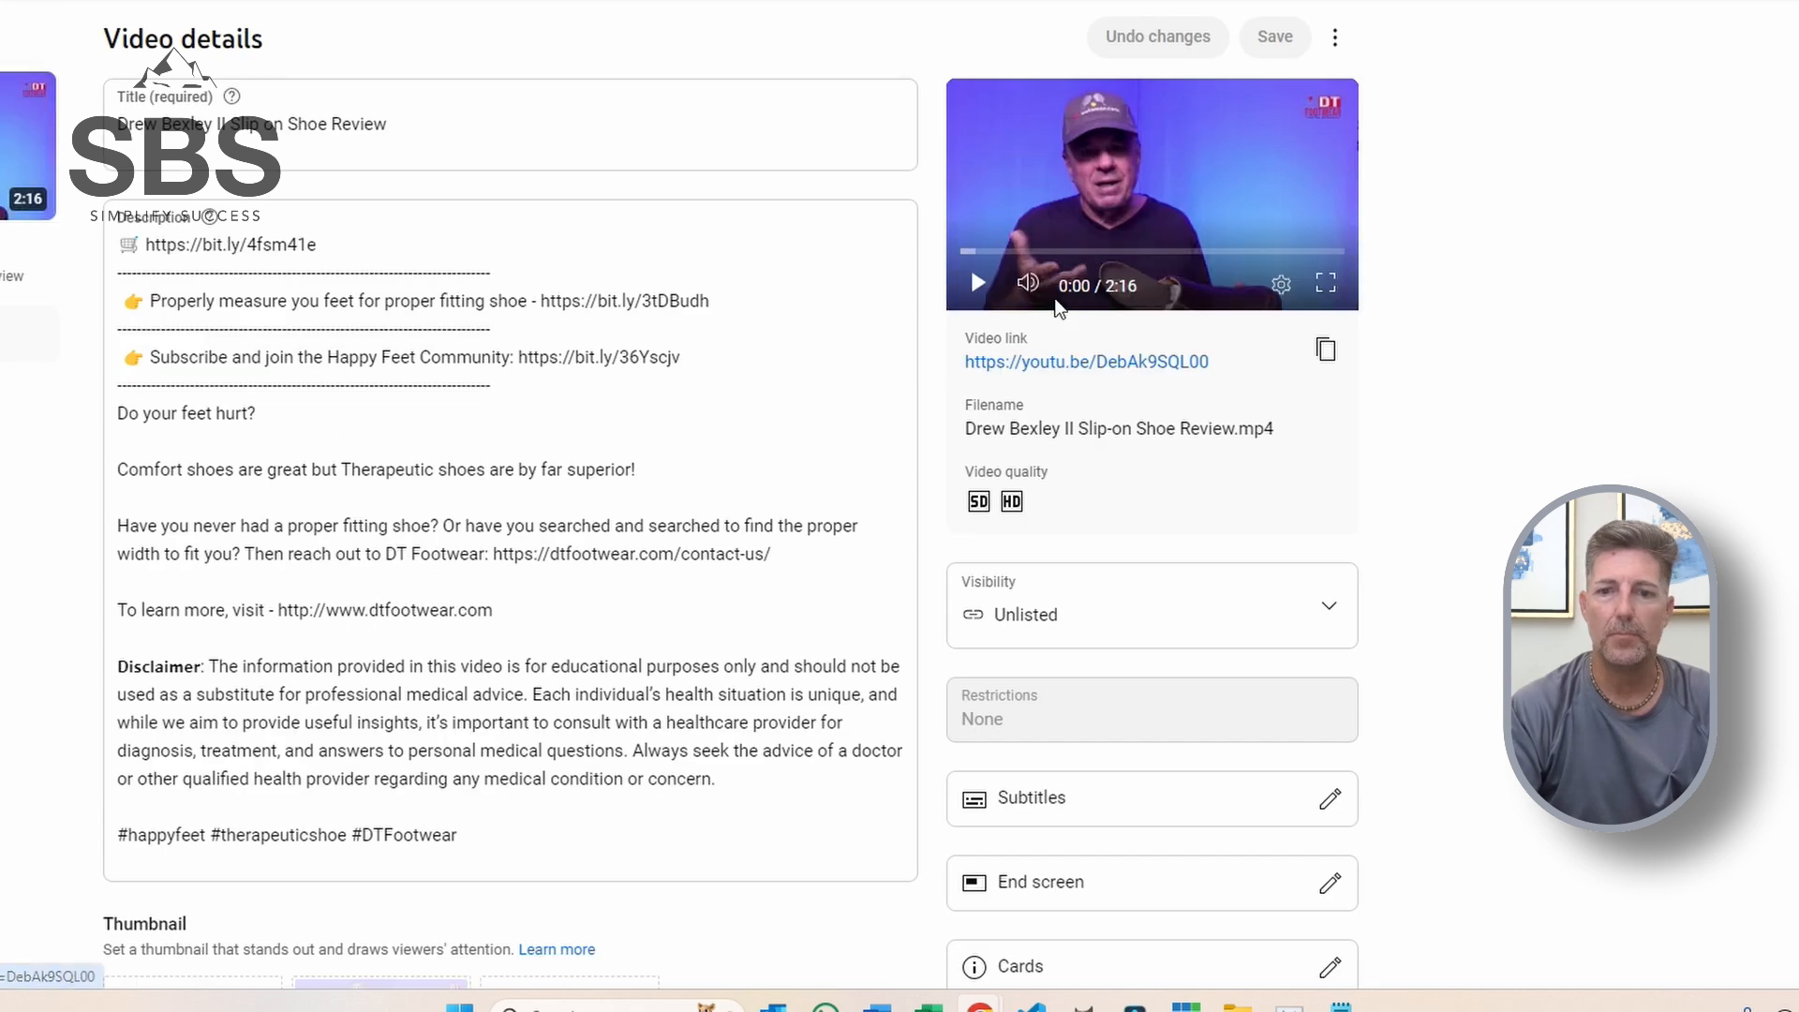
{"action": "left_click", "coordinate": [1325, 350]}
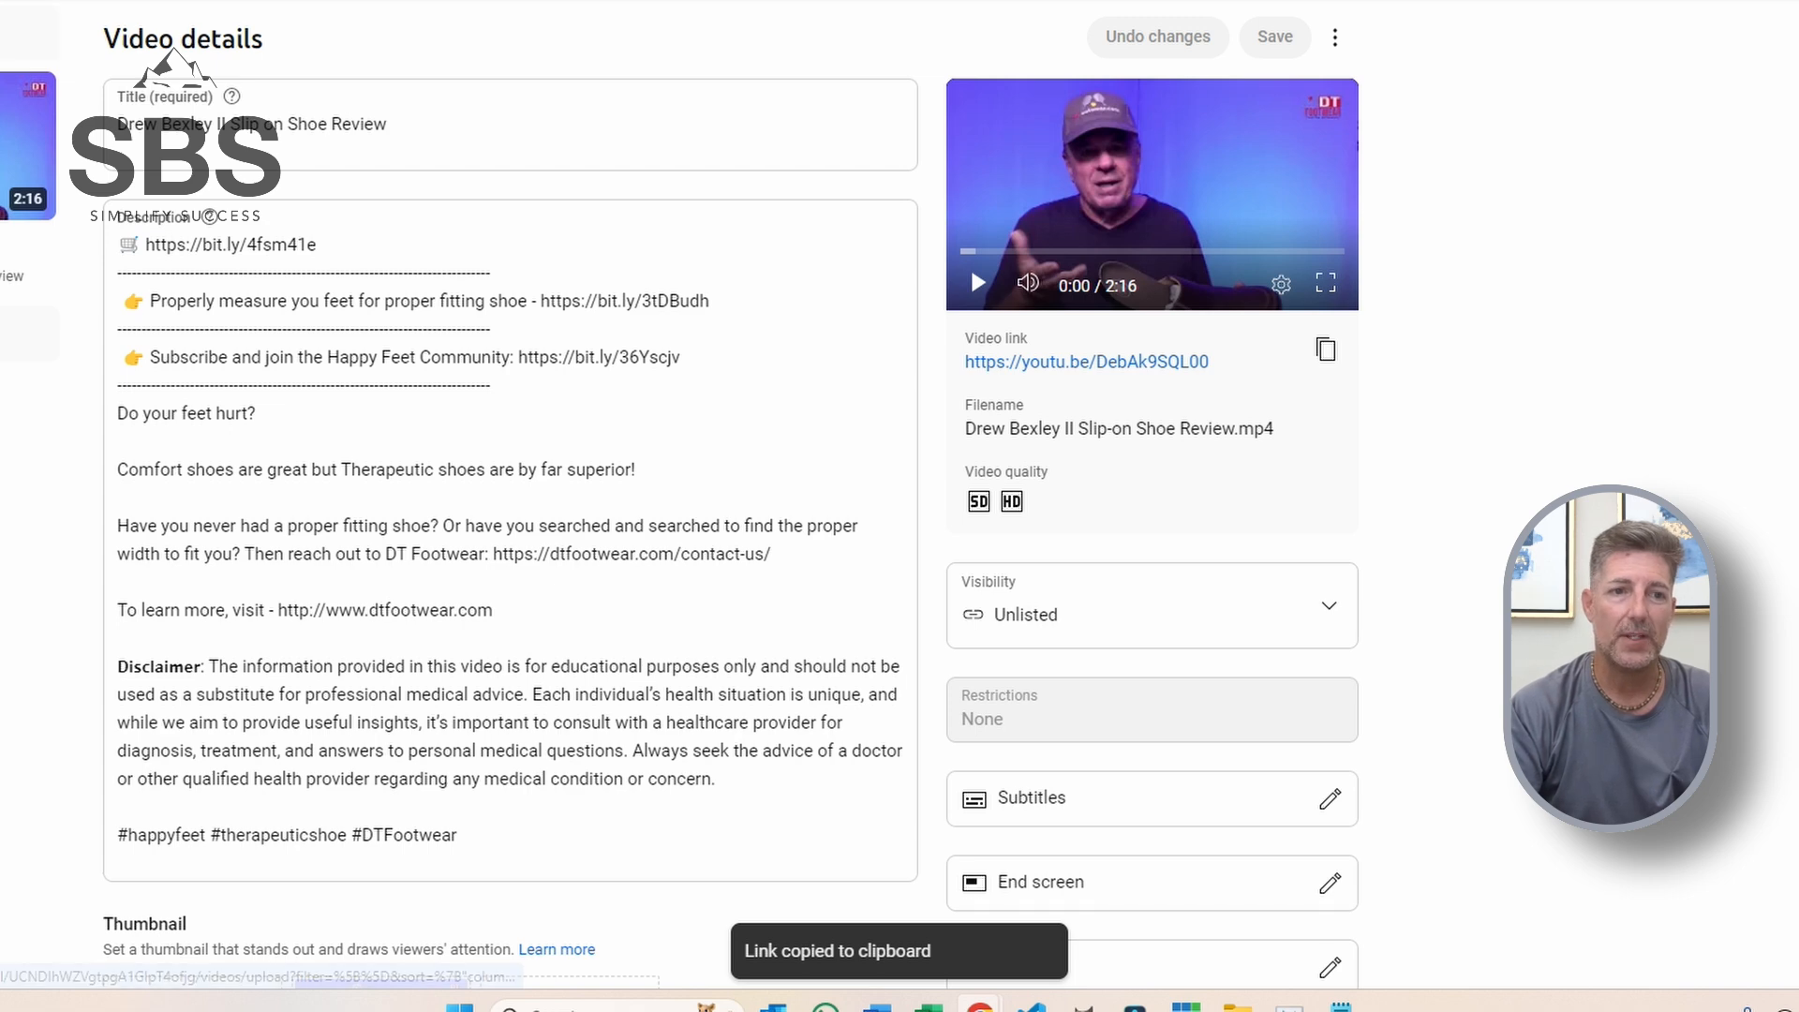
{"action": "left_click", "coordinate": [17, 34]}
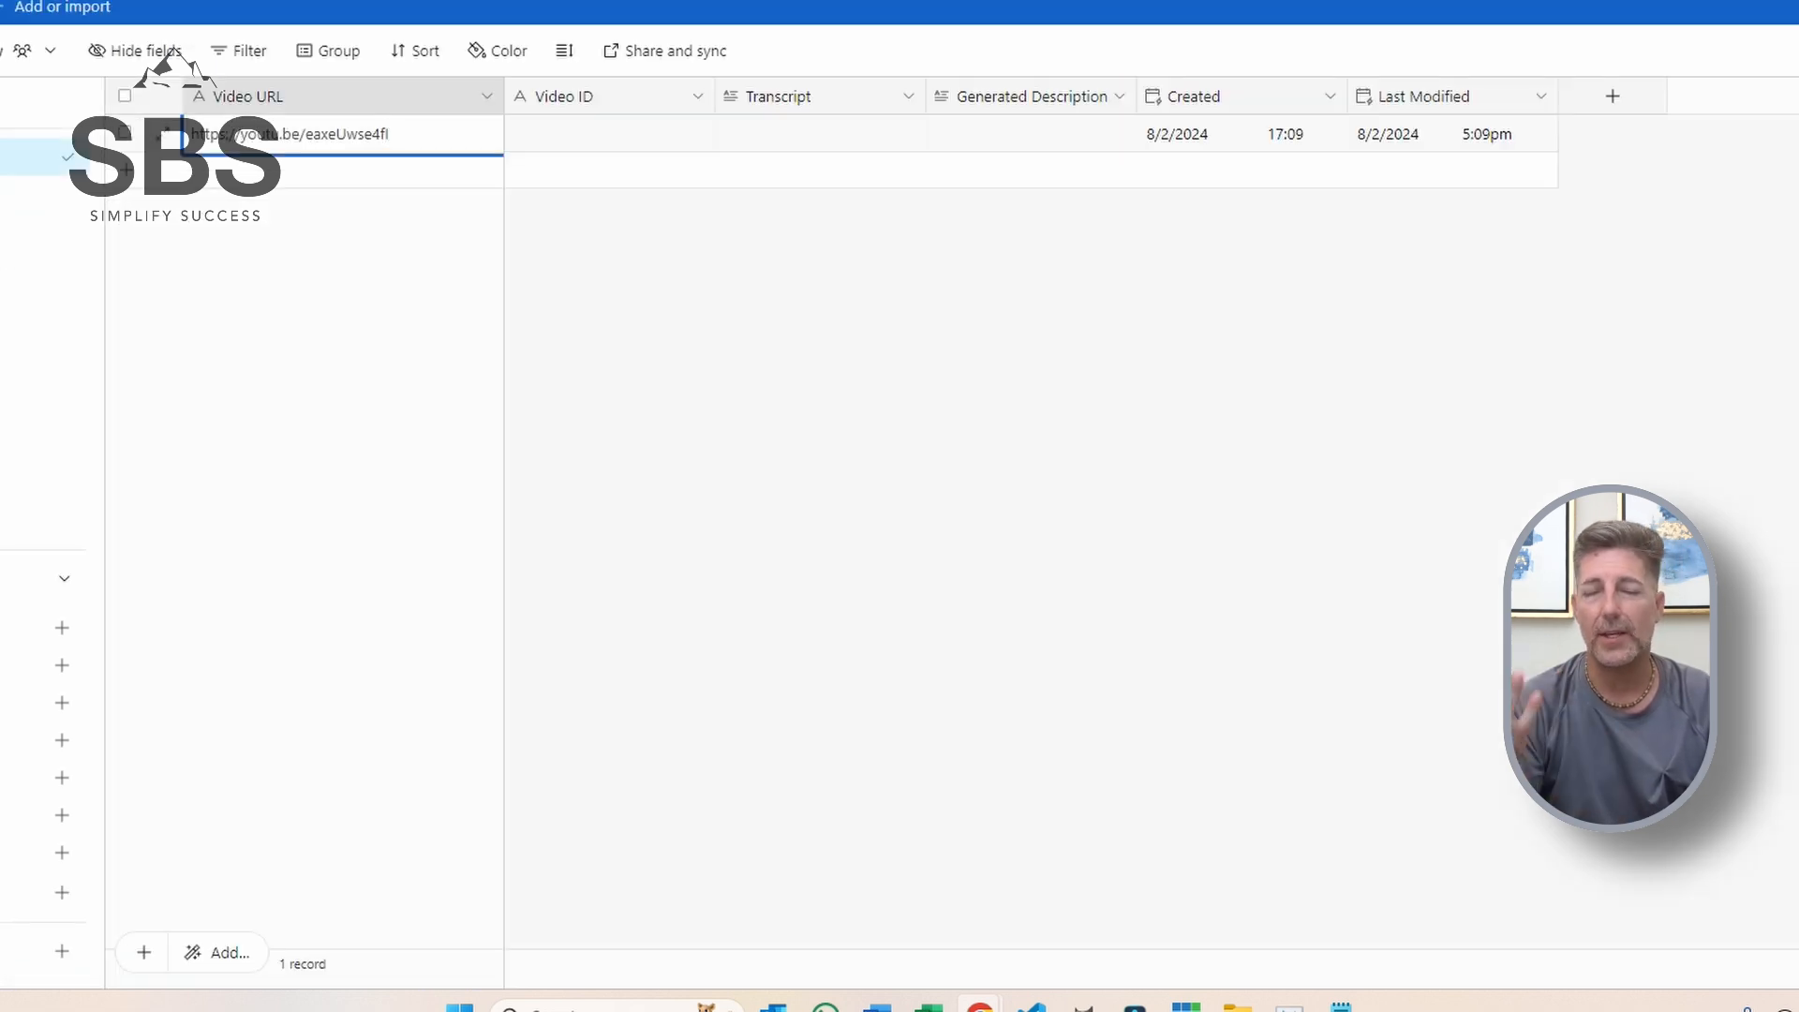
{"action": "left_click", "coordinate": [236, 165]}
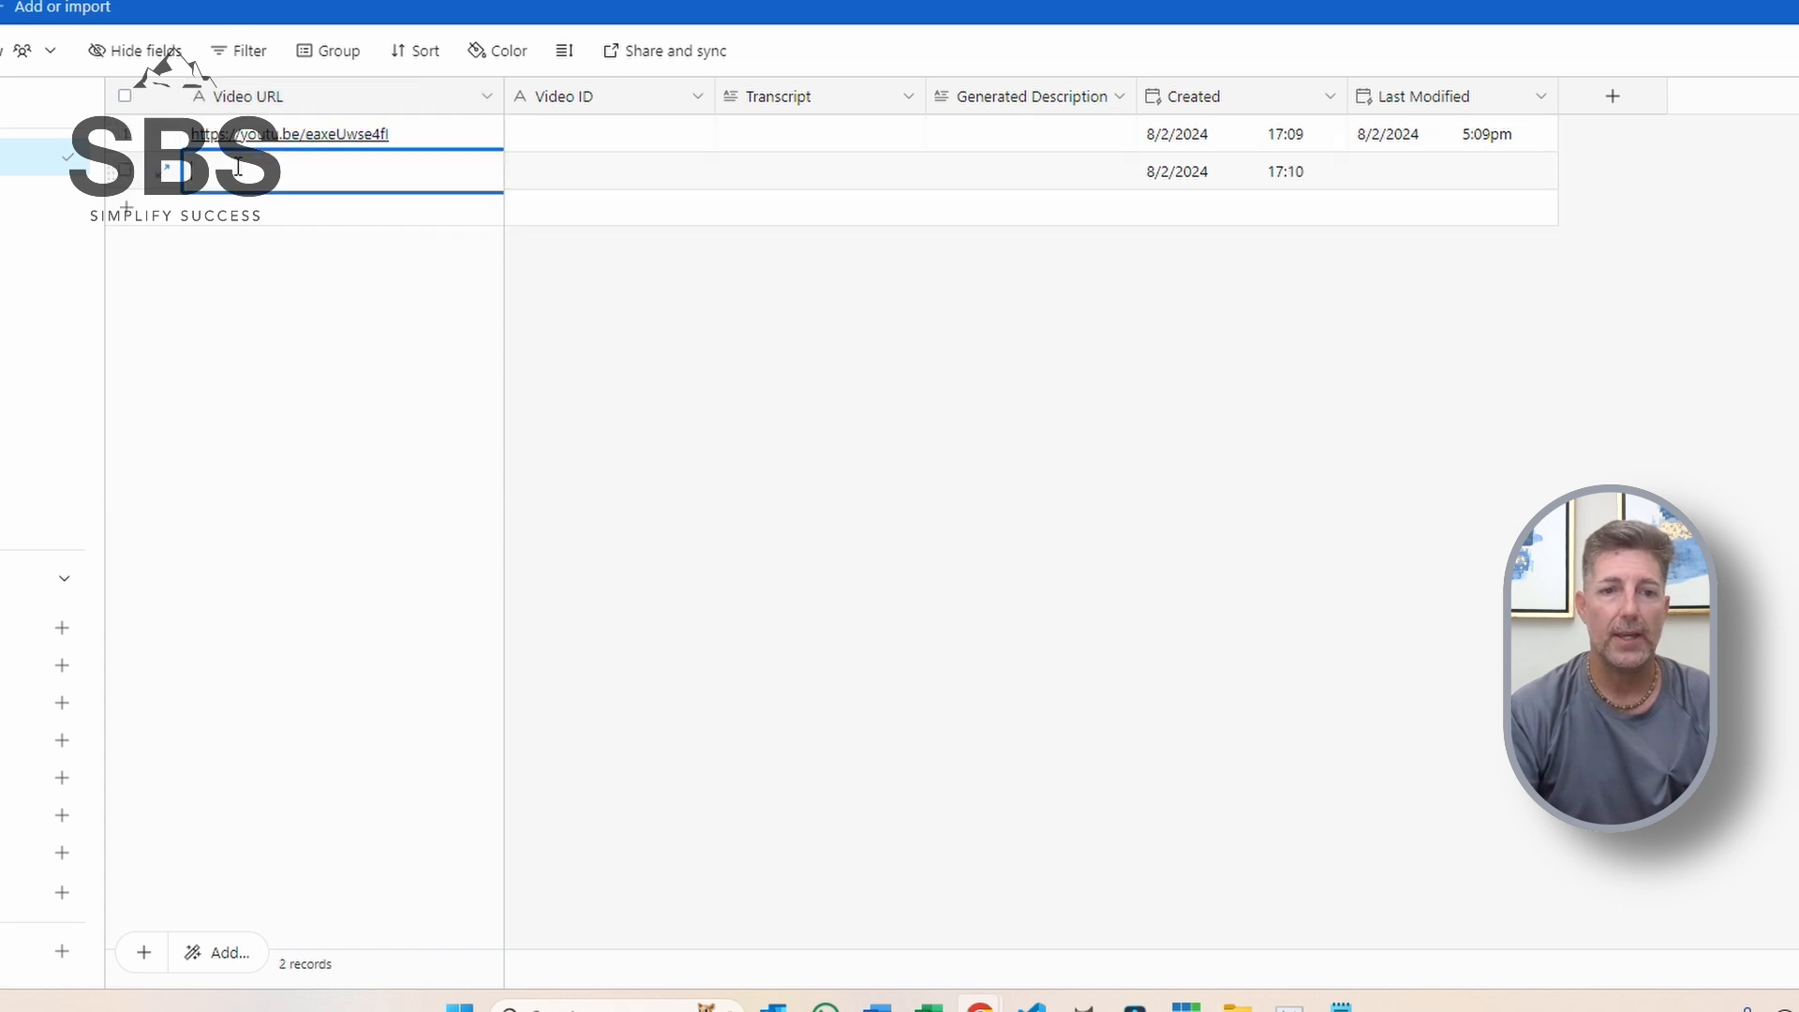
{"action": "key", "text": "ctrl+v"}
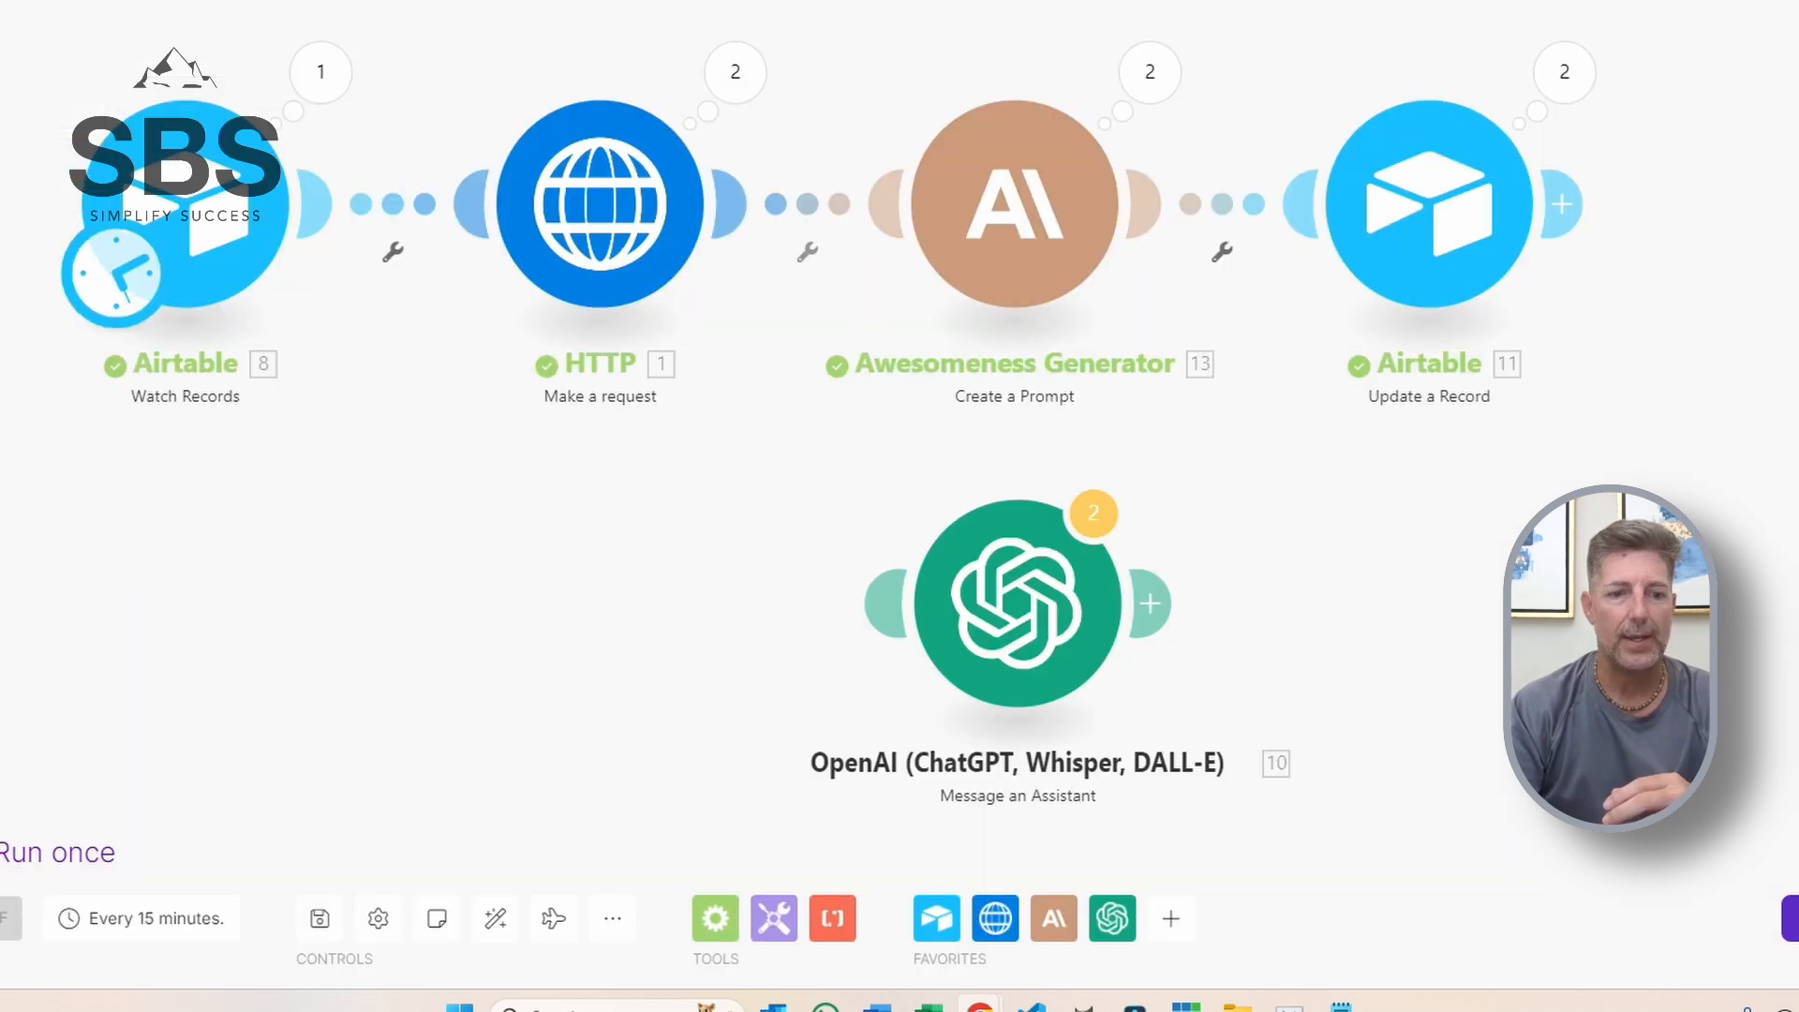
Switch to Make and run the YouTube Title/Description Generator scenario once.
{"action": "left_click", "coordinate": [28, 853]}
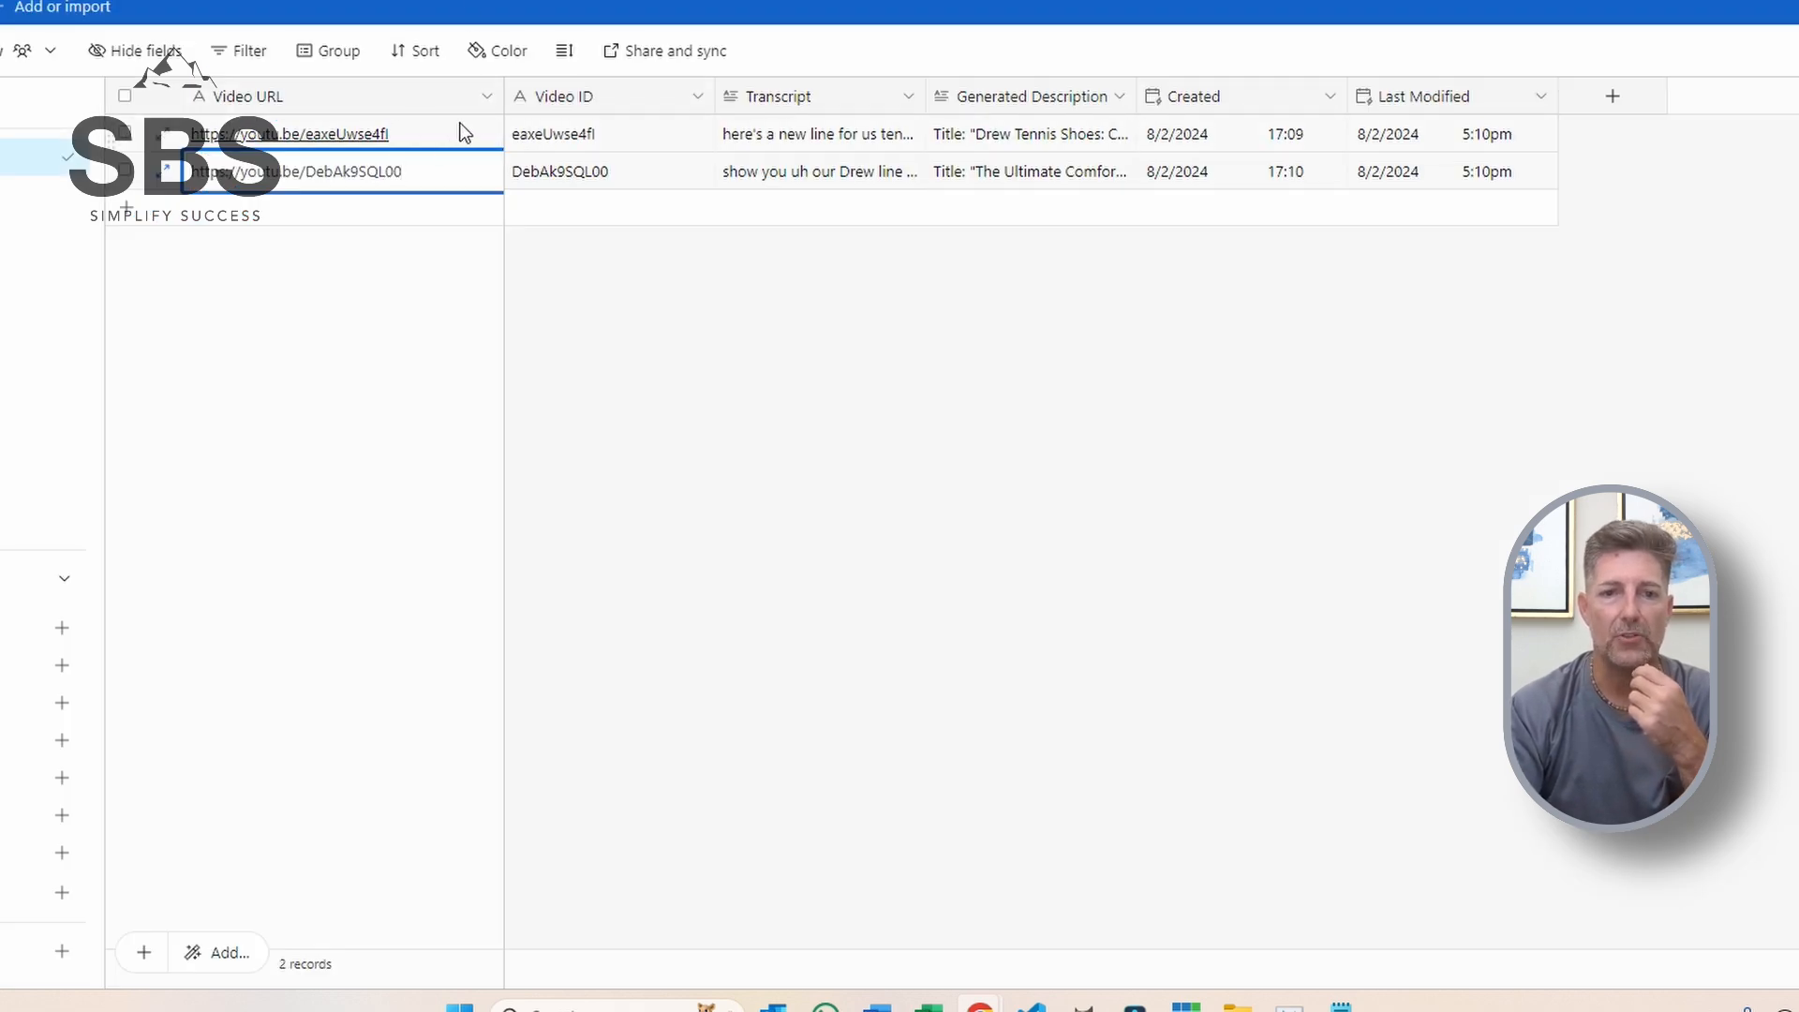
Expand the first video's record in Airtable and read through its transcript and generated title and description.
{"action": "left_click", "coordinate": [165, 131]}
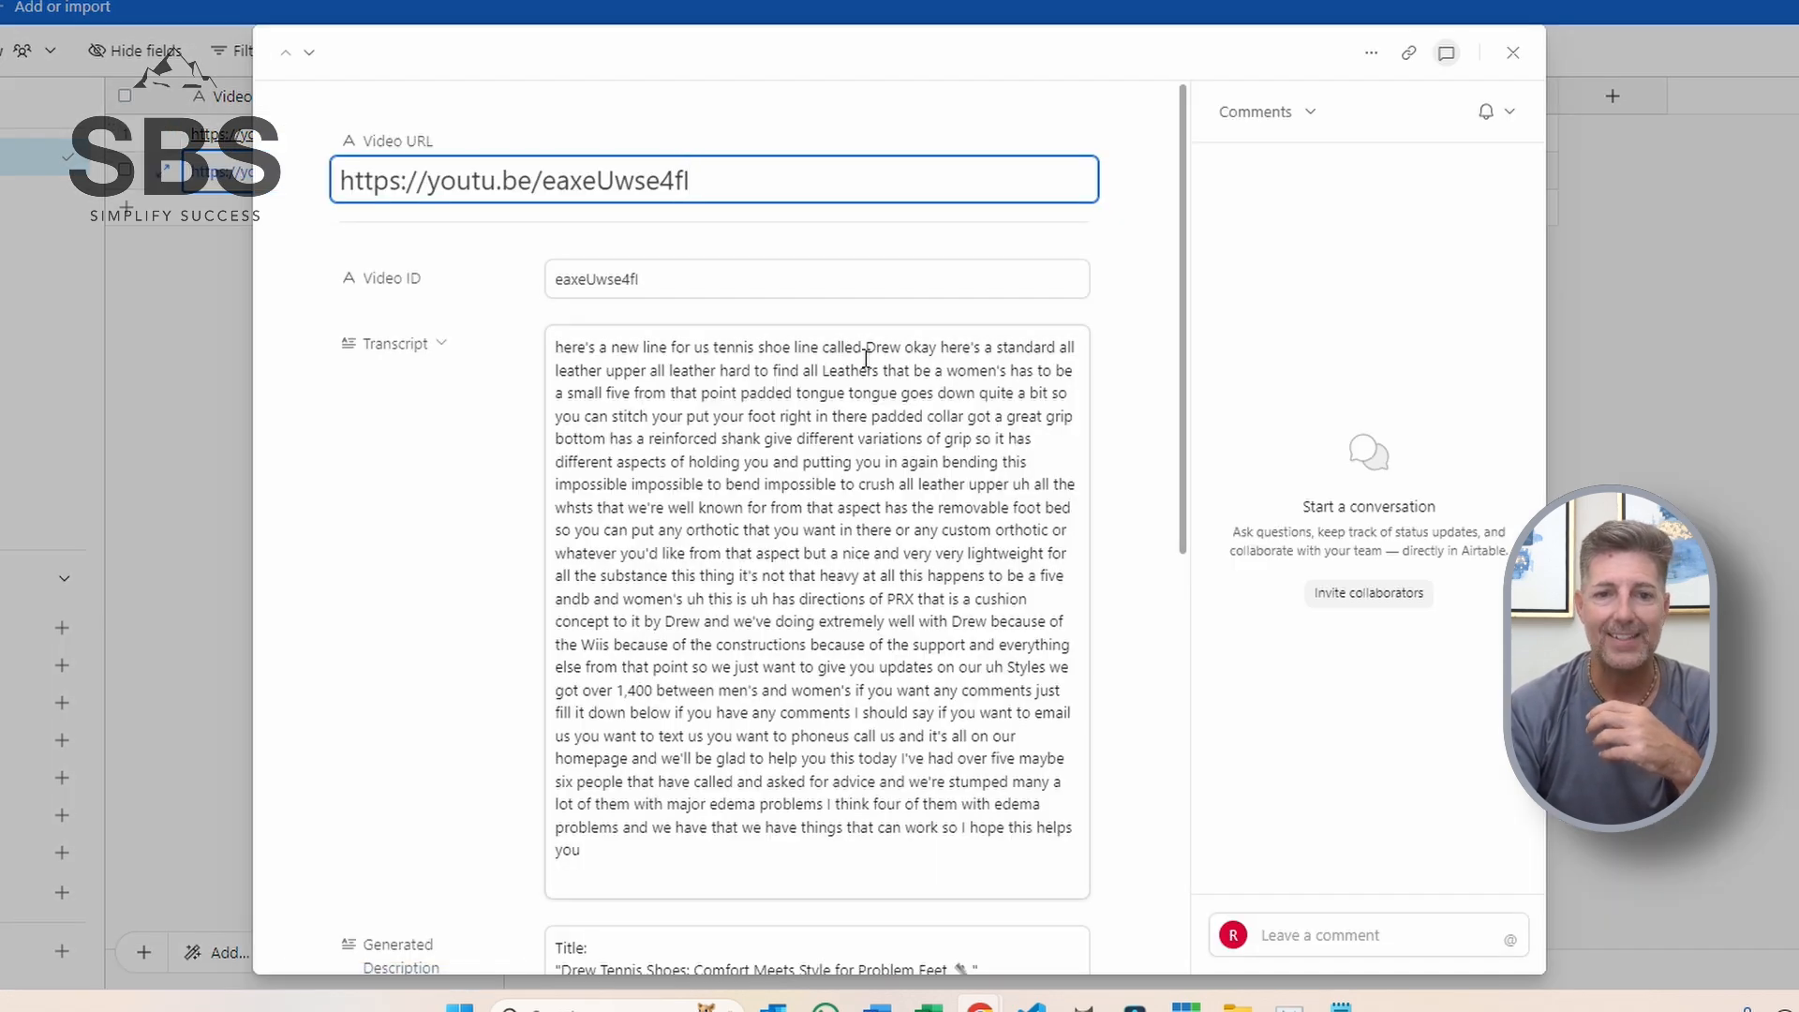
{"action": "scroll", "coordinate": [865, 357], "scroll_direction": "down", "scroll_amount": 2}
{"action": "scroll", "coordinate": [865, 357], "scroll_direction": "down", "scroll_amount": 6}
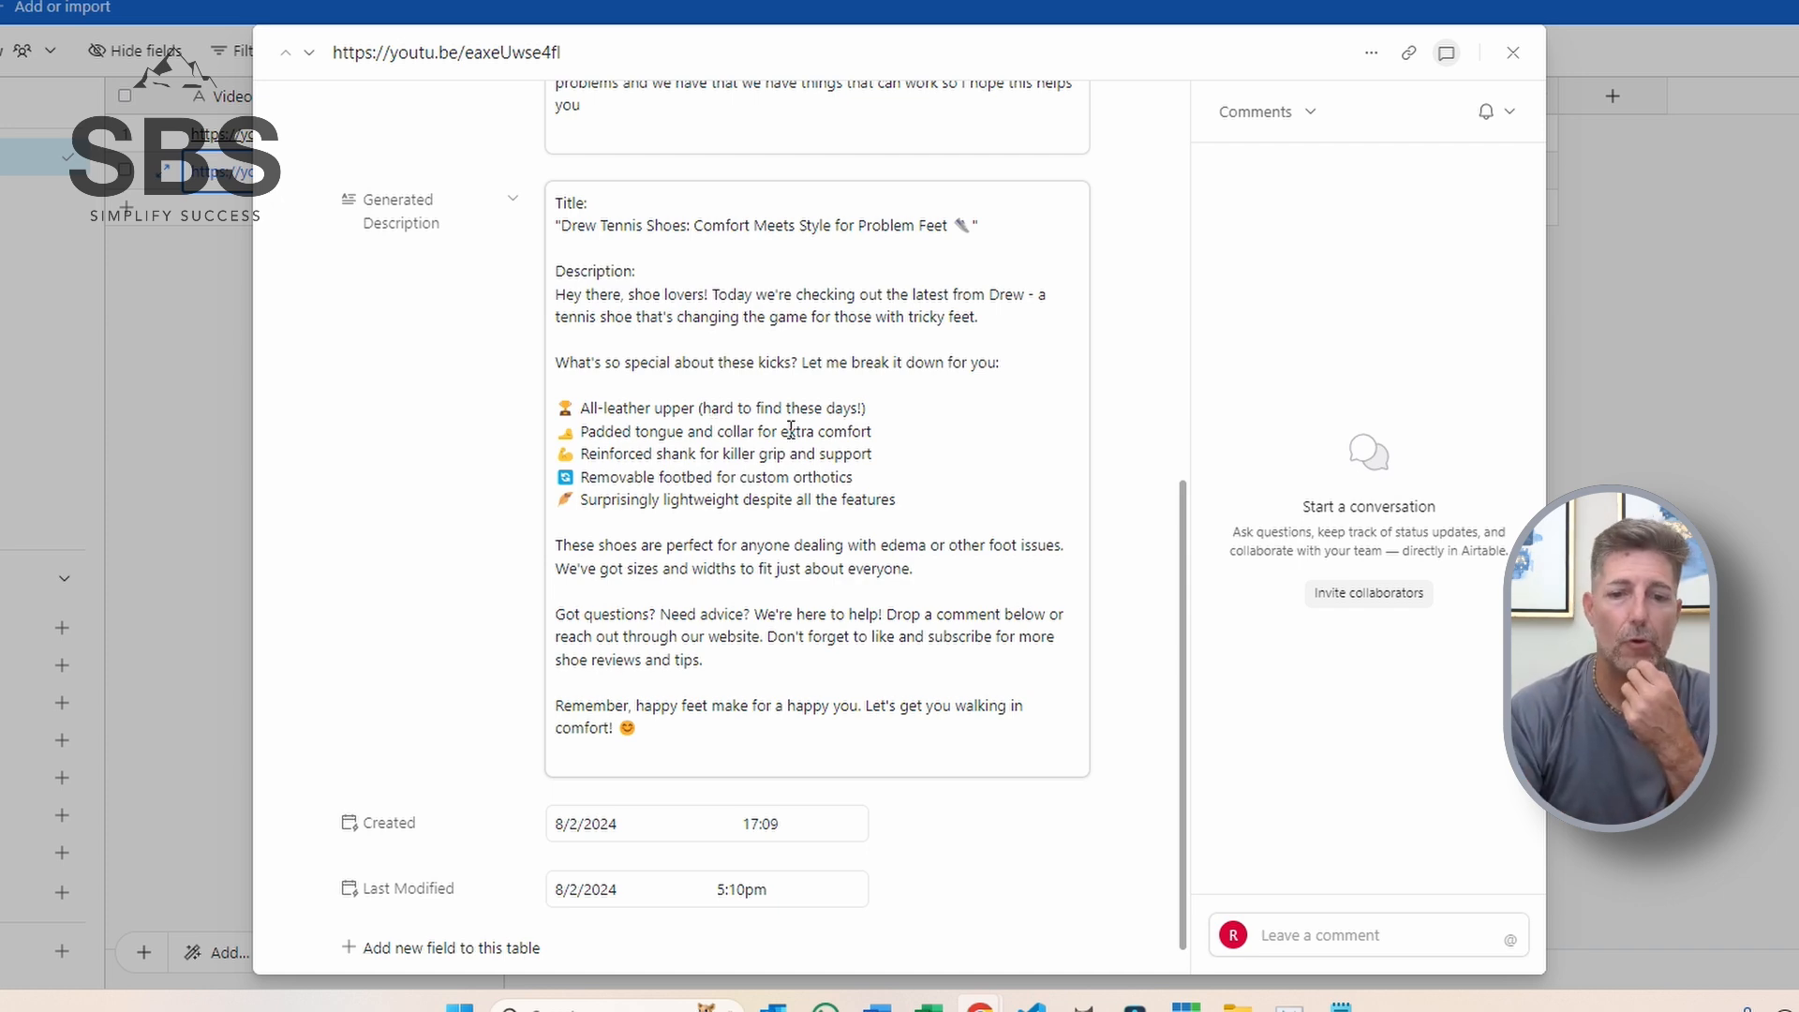
{"action": "scroll", "coordinate": [809, 347], "scroll_direction": "down", "scroll_amount": 1}
{"action": "scroll", "coordinate": [809, 348], "scroll_direction": "up", "scroll_amount": 5}
{"action": "scroll", "coordinate": [809, 356], "scroll_direction": "down", "scroll_amount": 5}
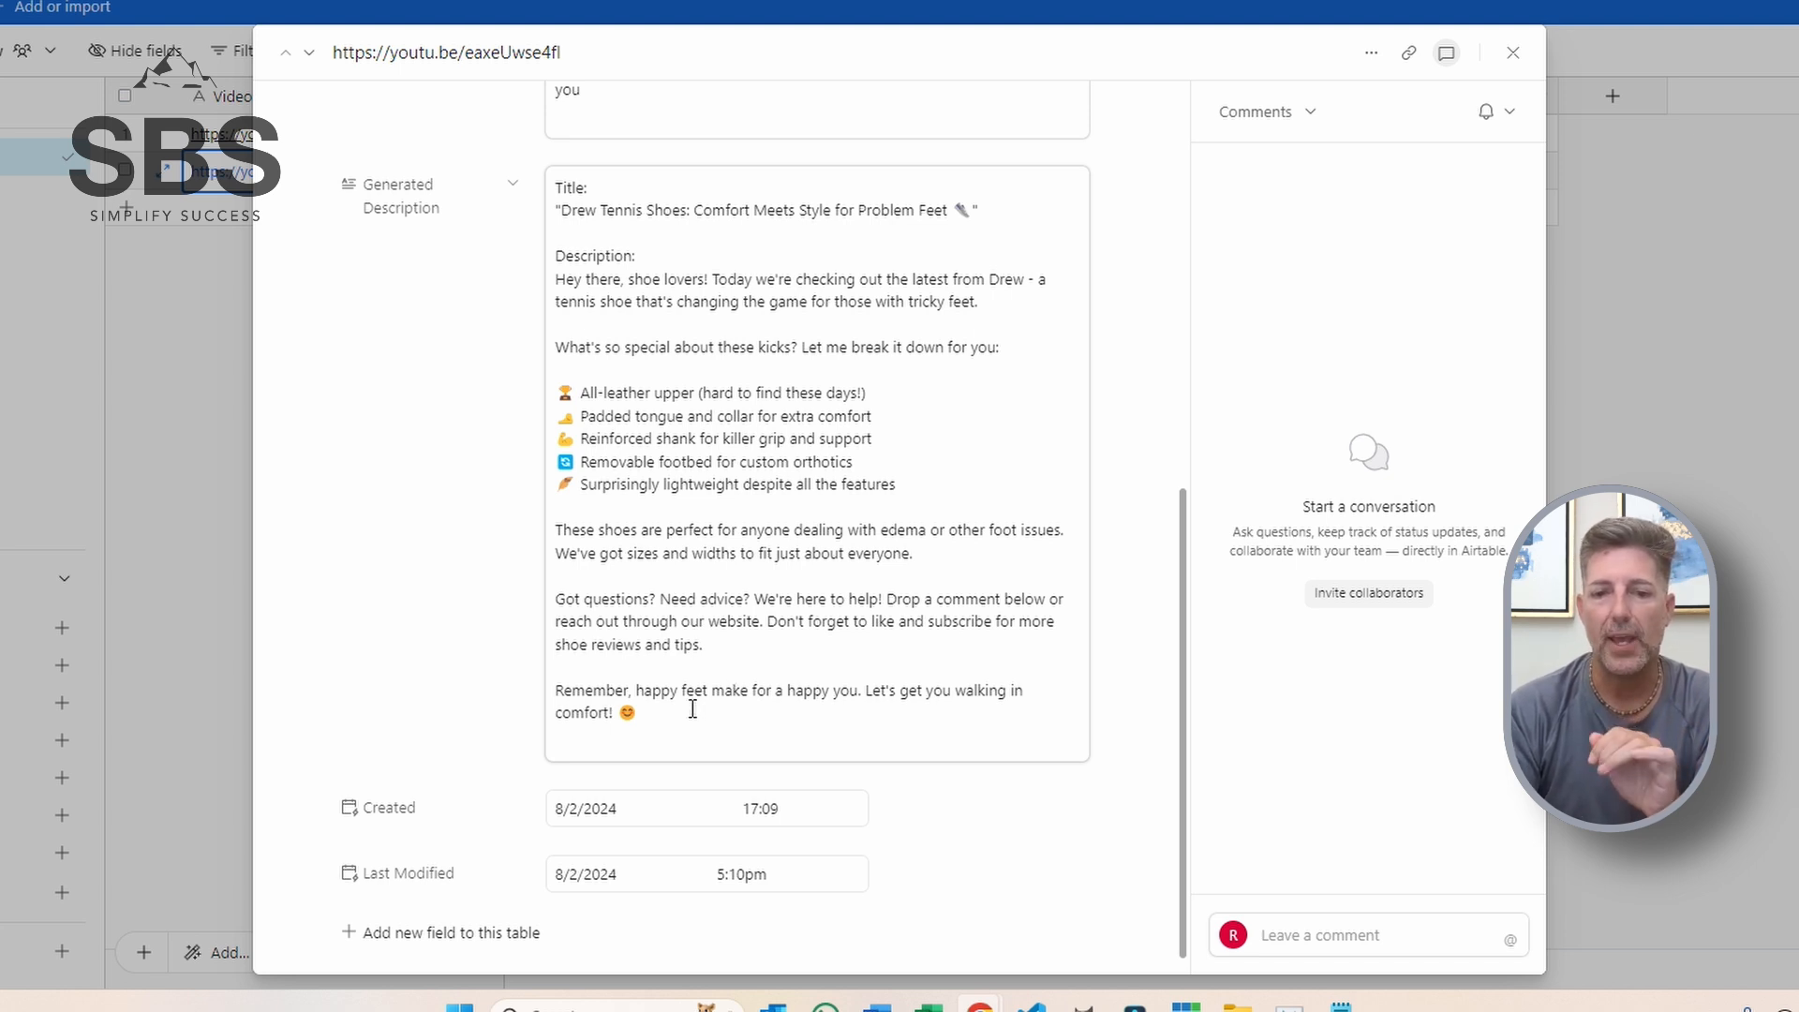
{"action": "scroll", "coordinate": [682, 713], "scroll_direction": "up", "scroll_amount": 1}
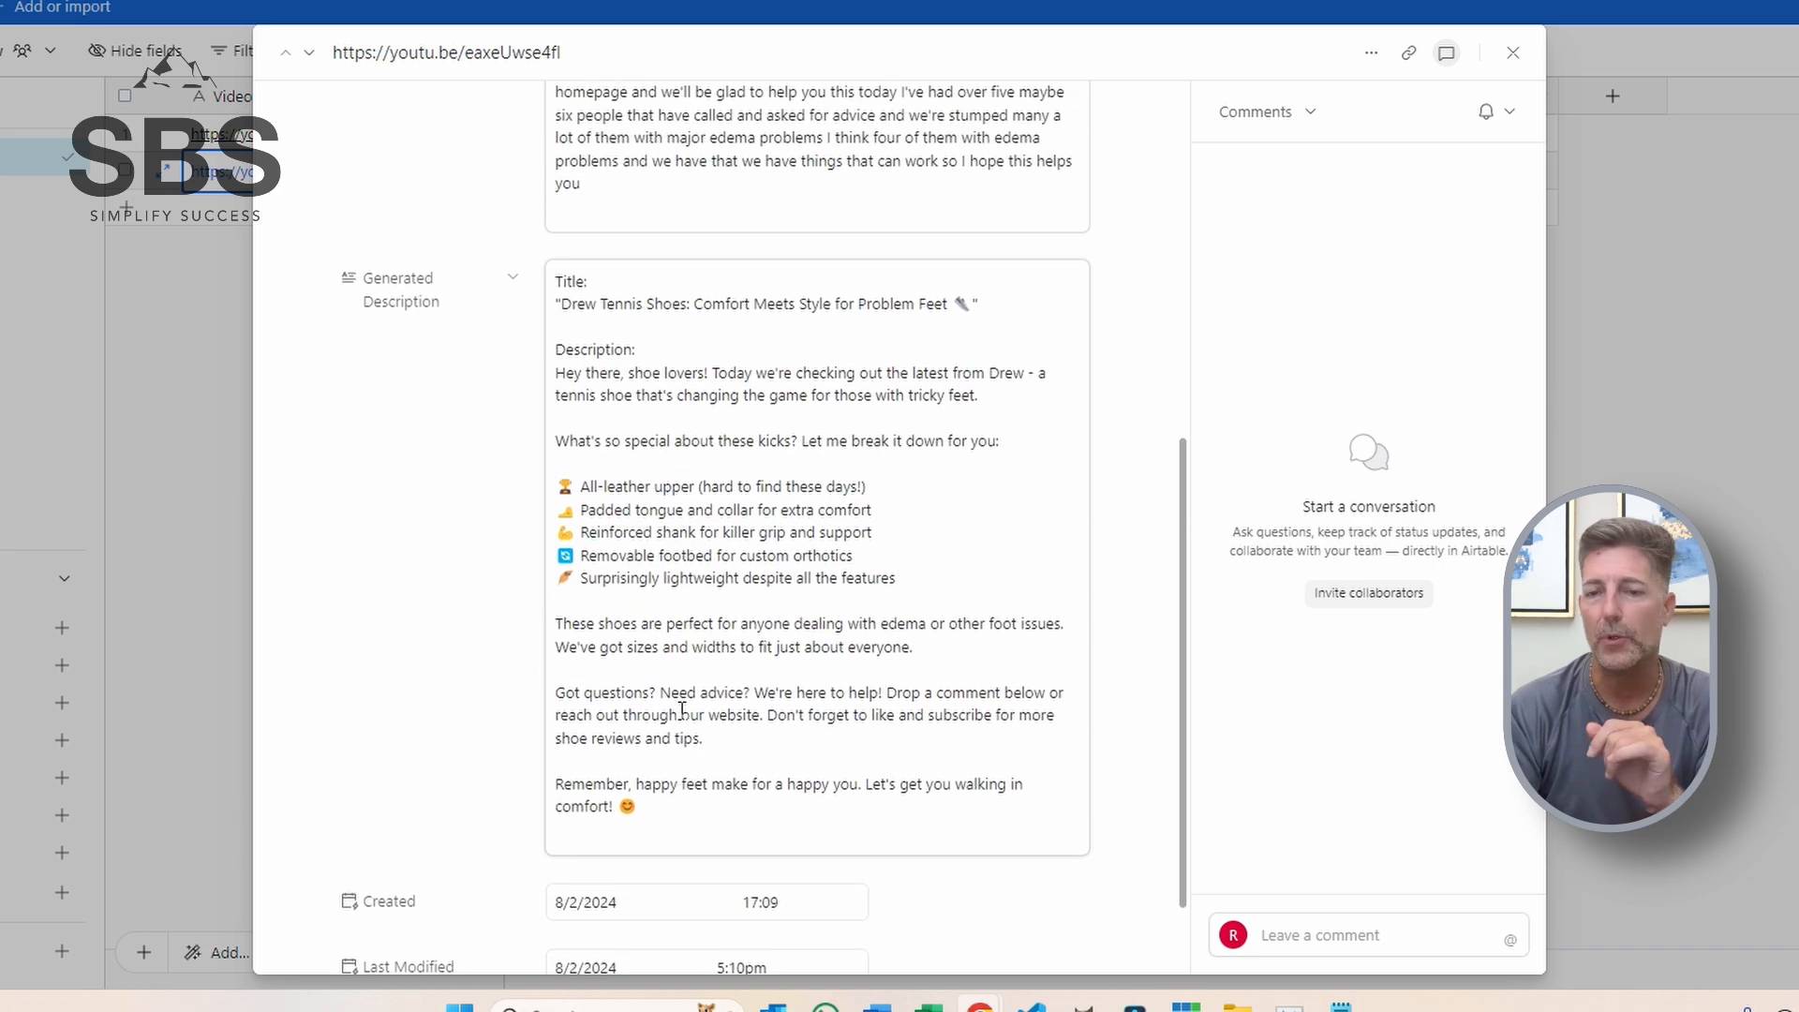
{"action": "scroll", "coordinate": [682, 710], "scroll_direction": "down", "scroll_amount": 1}
{"action": "scroll", "coordinate": [682, 710], "scroll_direction": "up", "scroll_amount": 8}
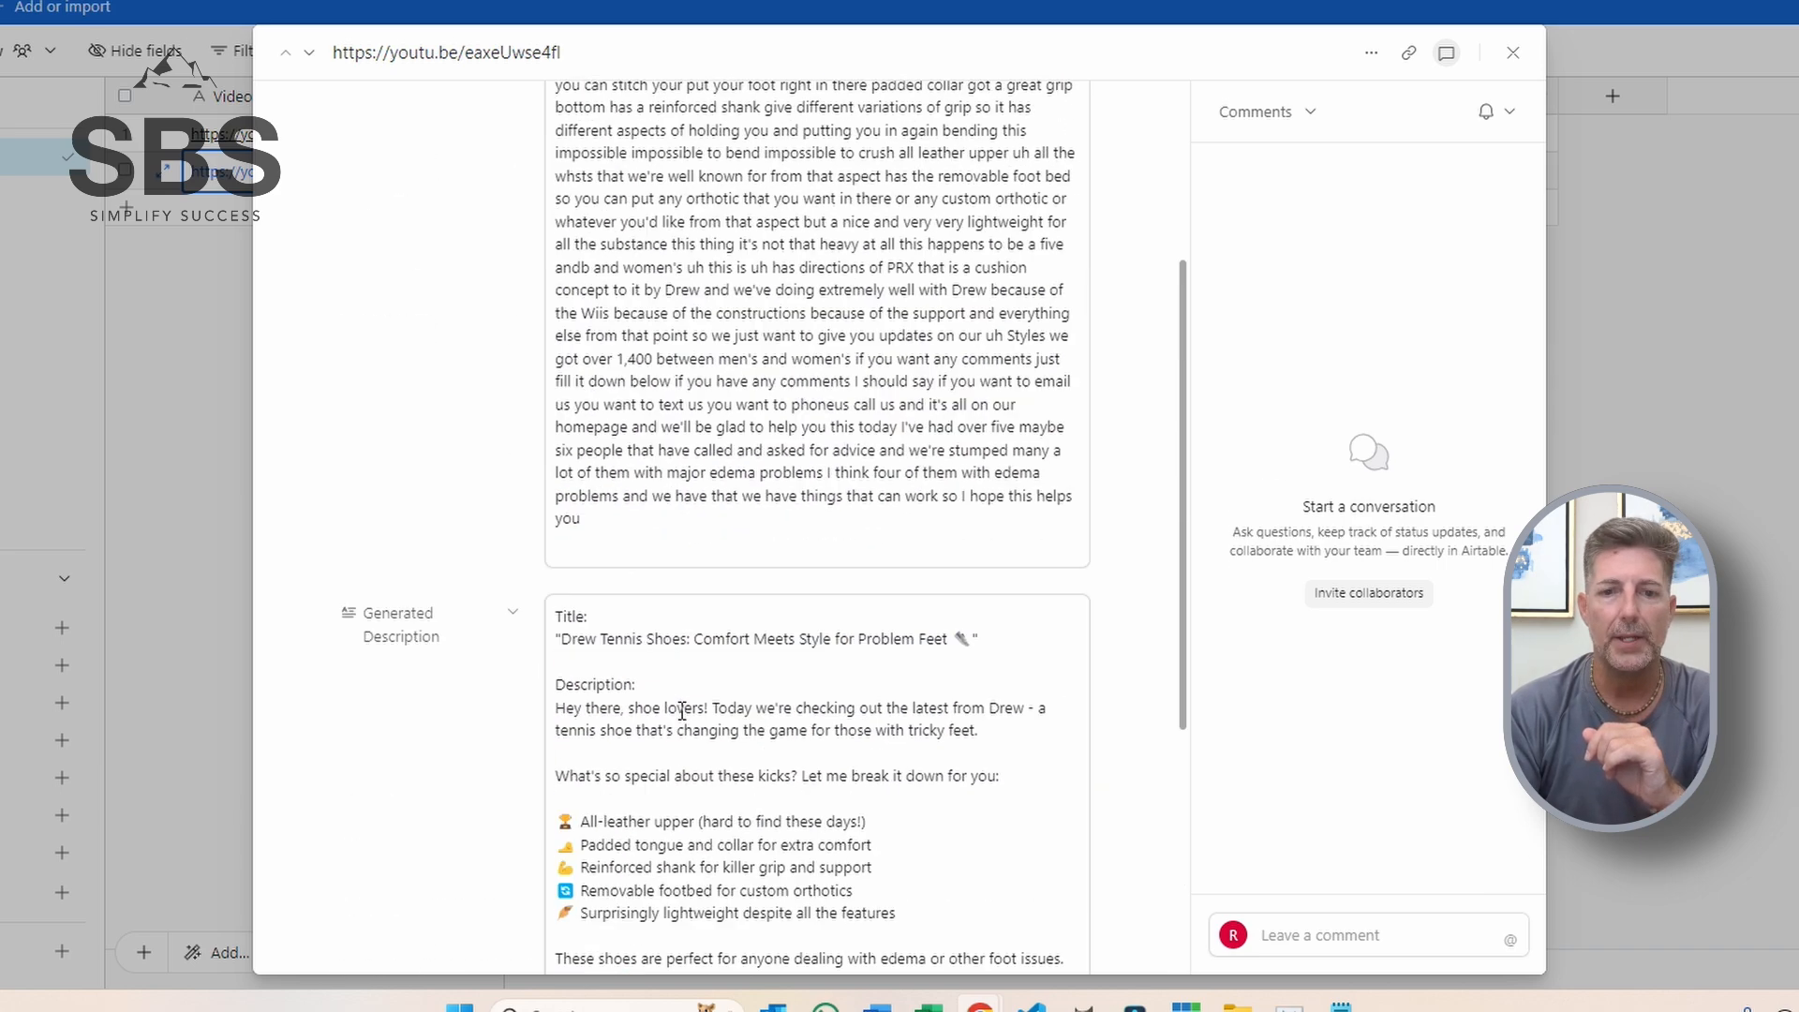
{"action": "scroll", "coordinate": [682, 712], "scroll_direction": "down", "scroll_amount": 8}
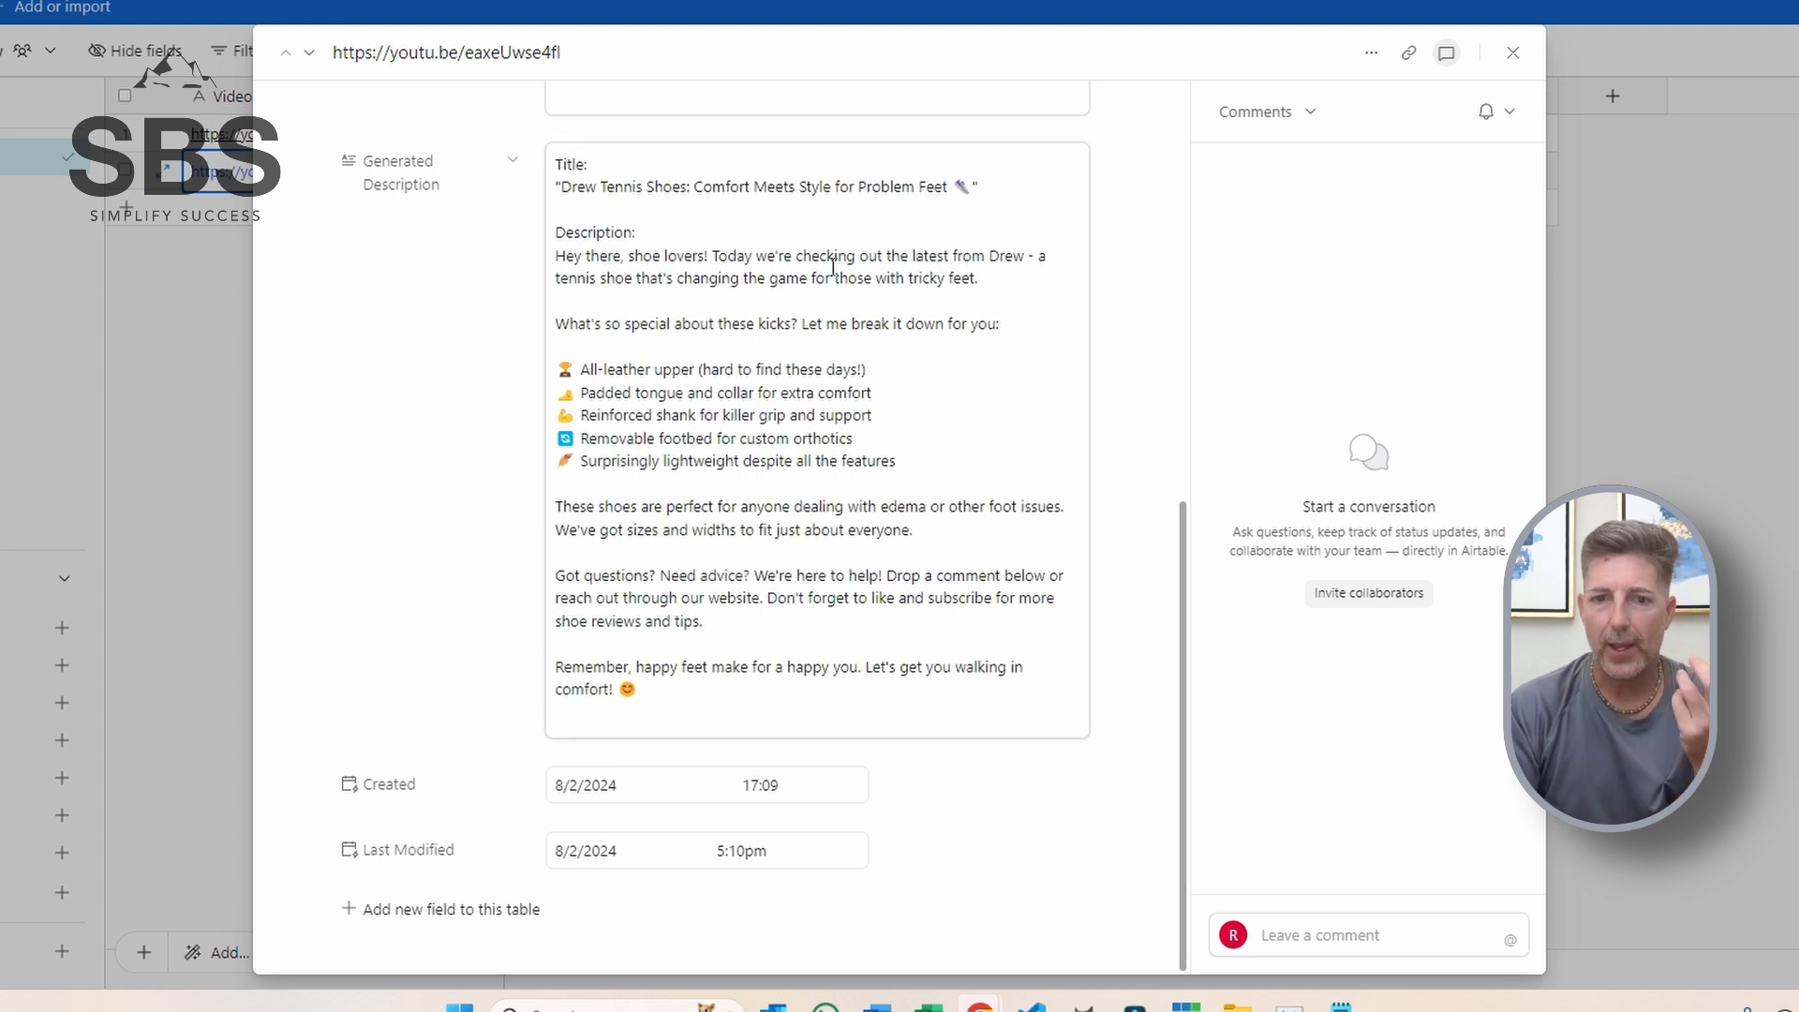
Copy the full Generated Description text of the first record and switch to the Drew Fusion Shoe Review details in YouTube Studio.
{"action": "left_click", "coordinate": [762, 327]}
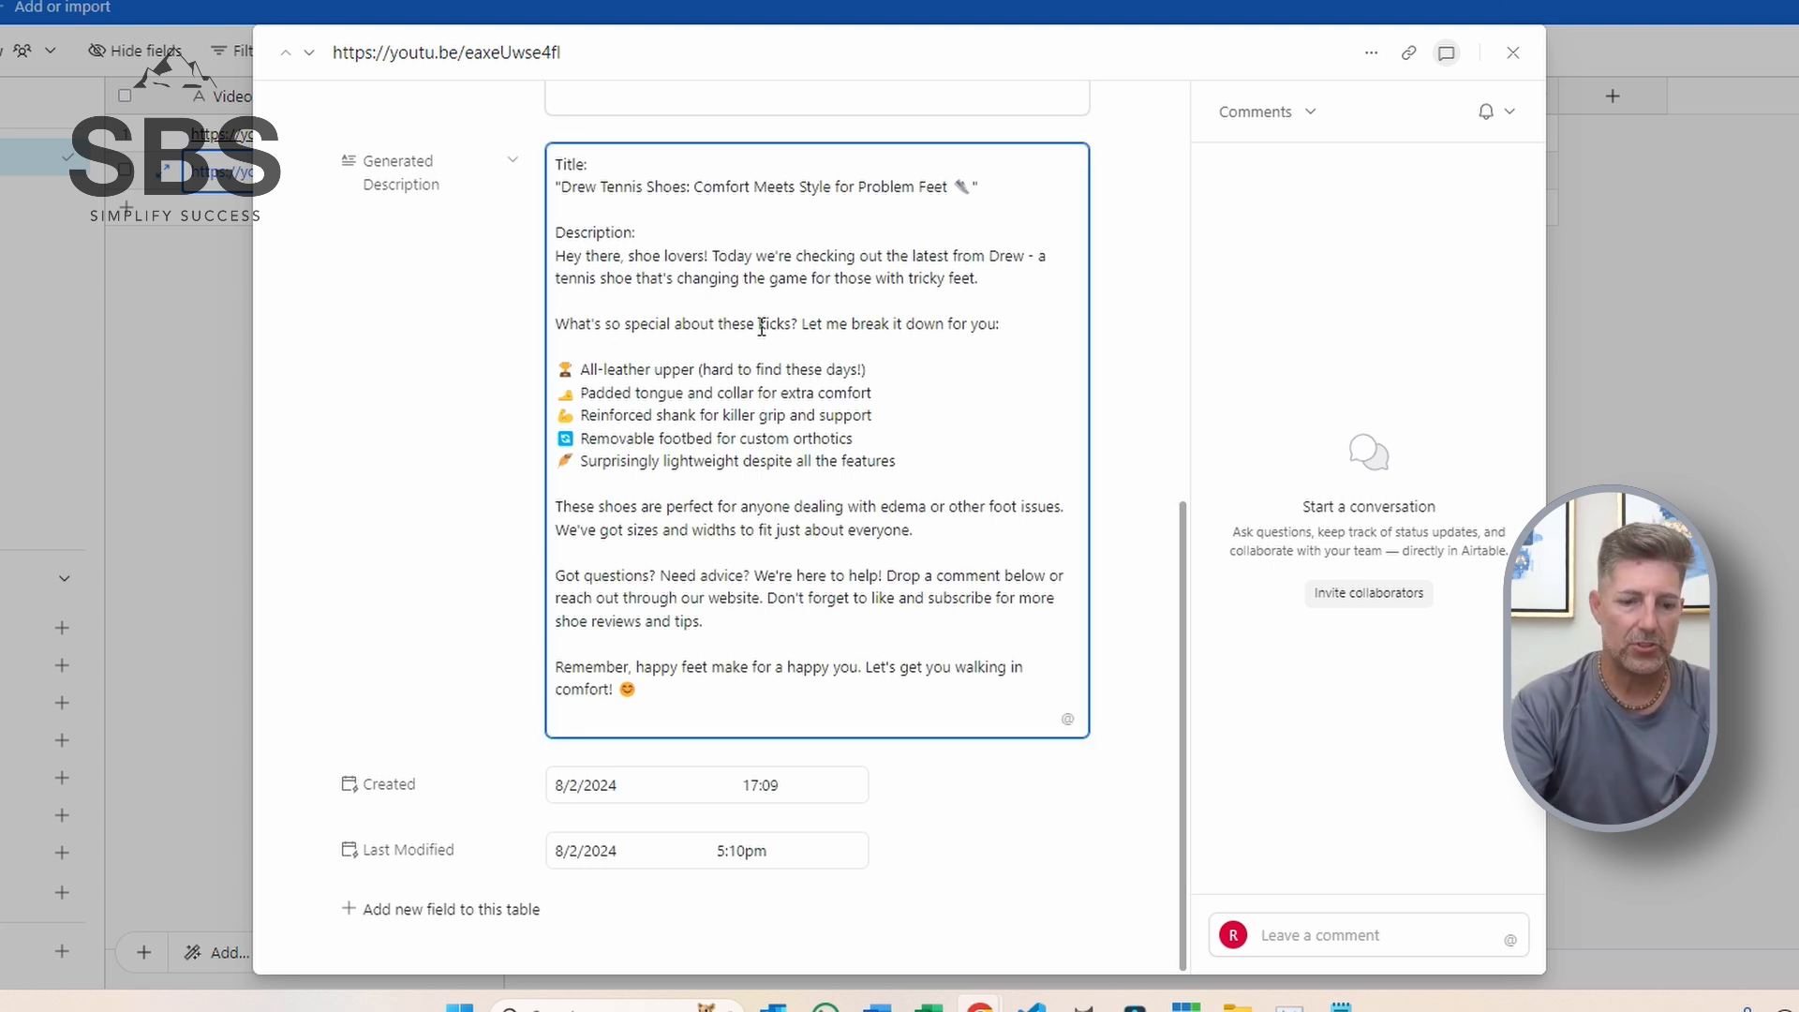
{"action": "key", "text": "ctrl+a"}
{"action": "key", "text": "ctrl+c"}
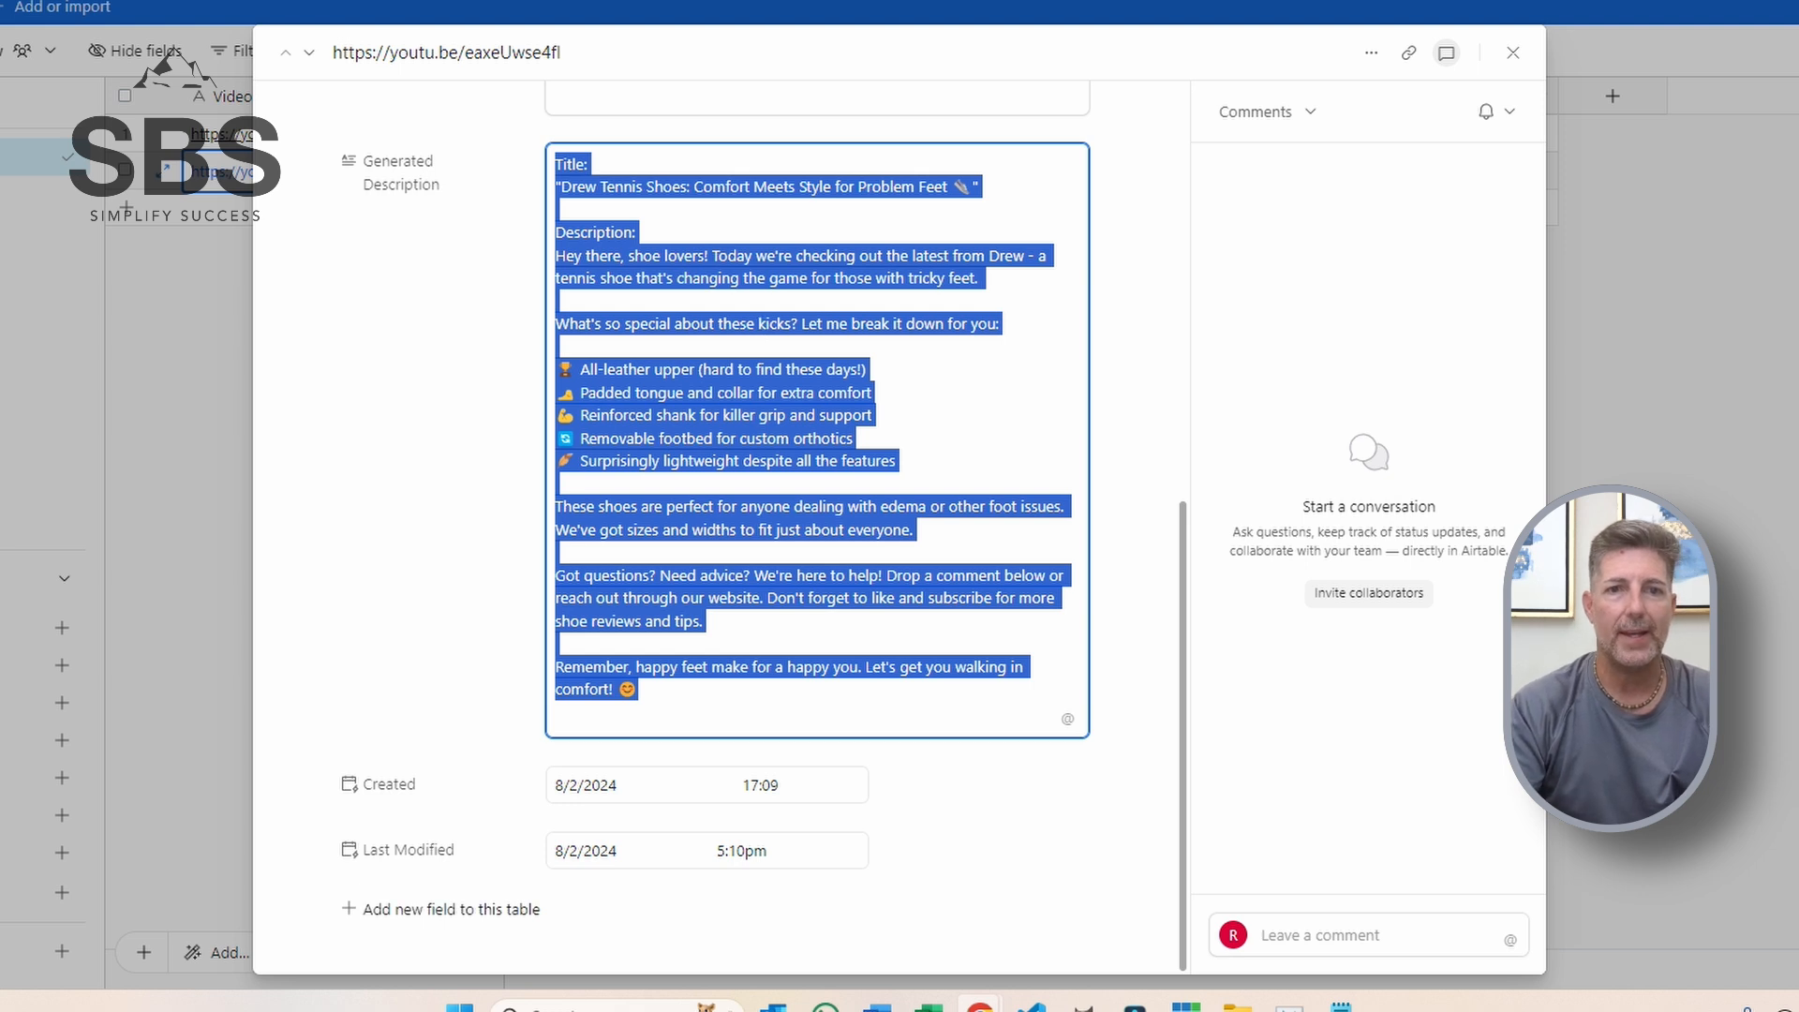
{"action": "left_click", "coordinate": [450, 1]}
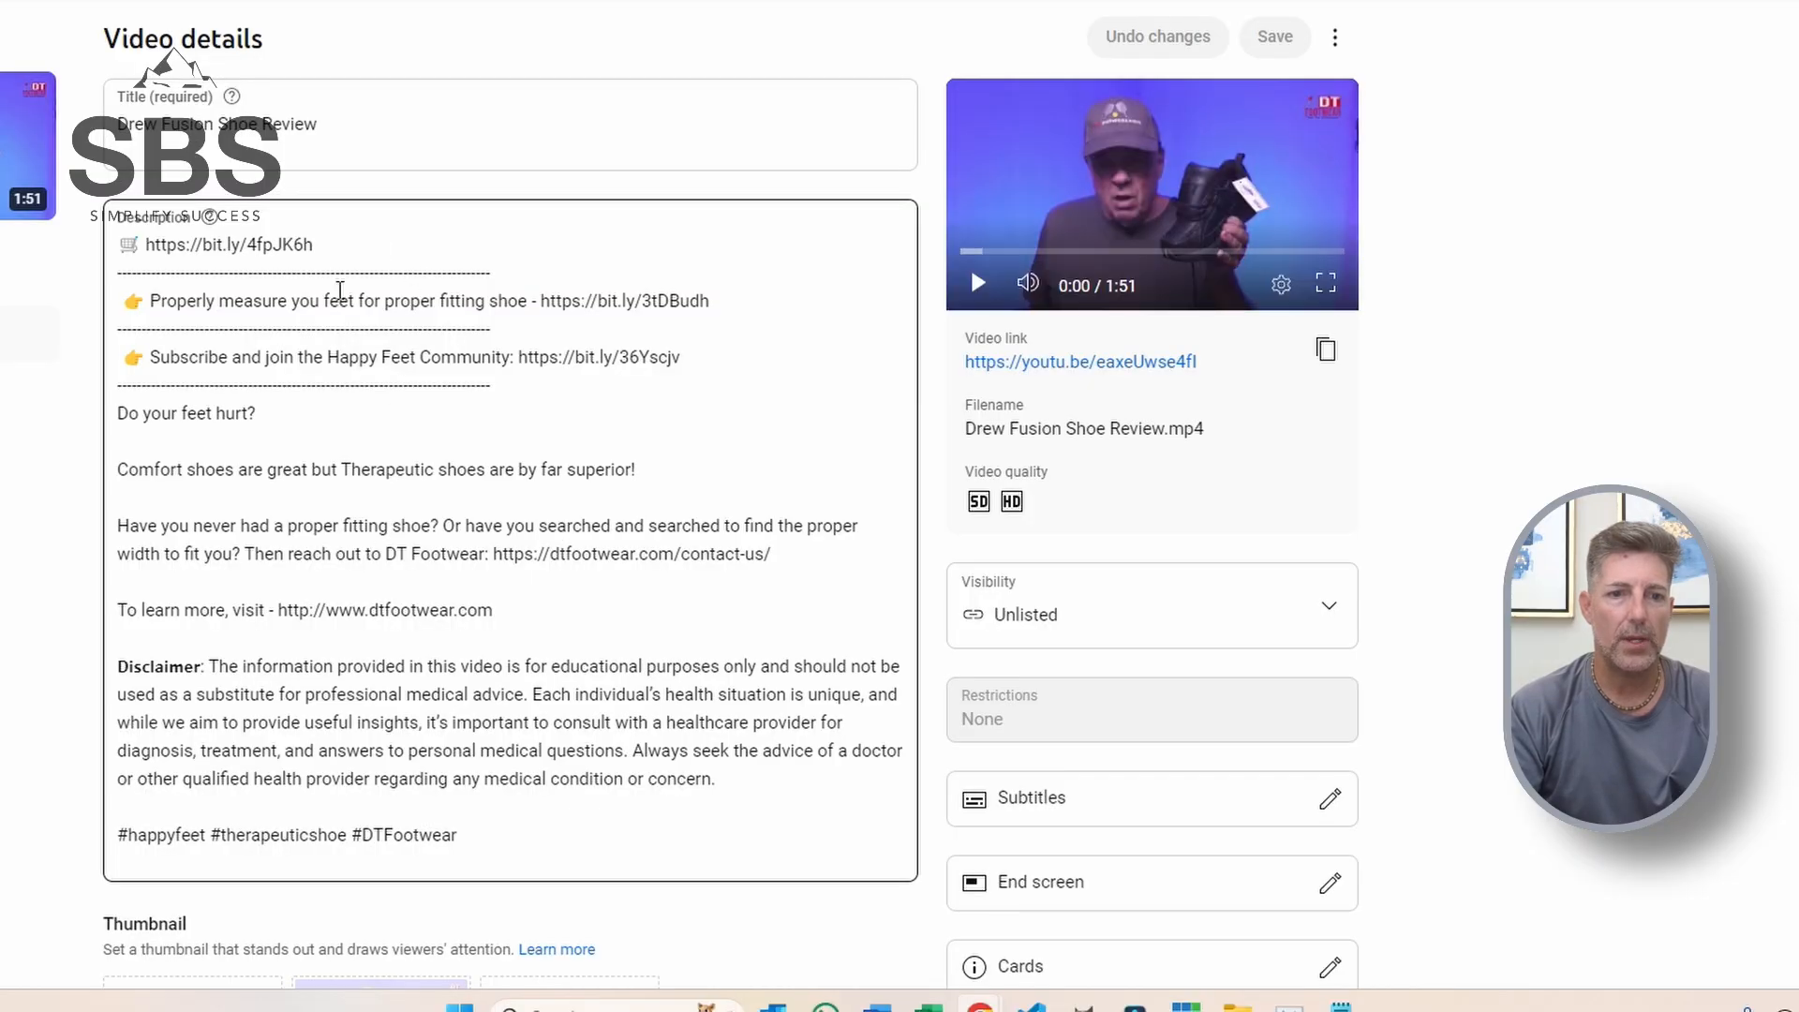
{"action": "left_click", "coordinate": [348, 246]}
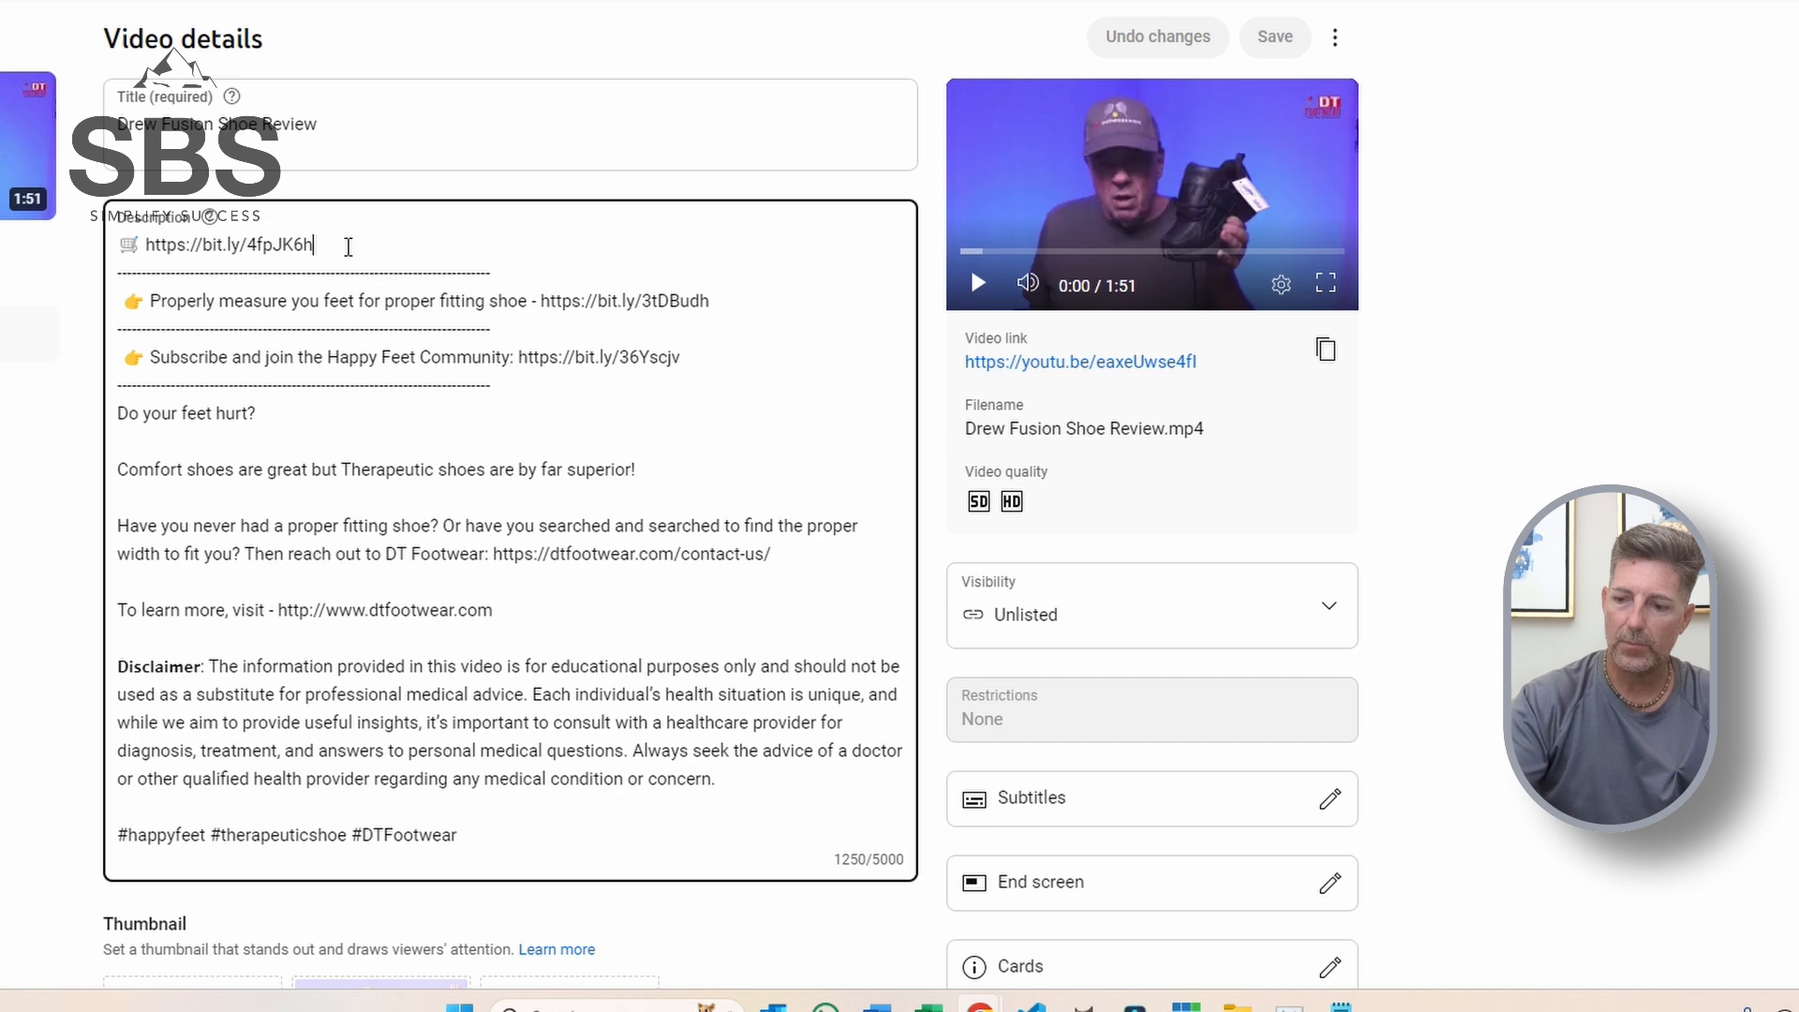
{"action": "type", "text": "https://youtu.be/DebAk9SQLC0"}
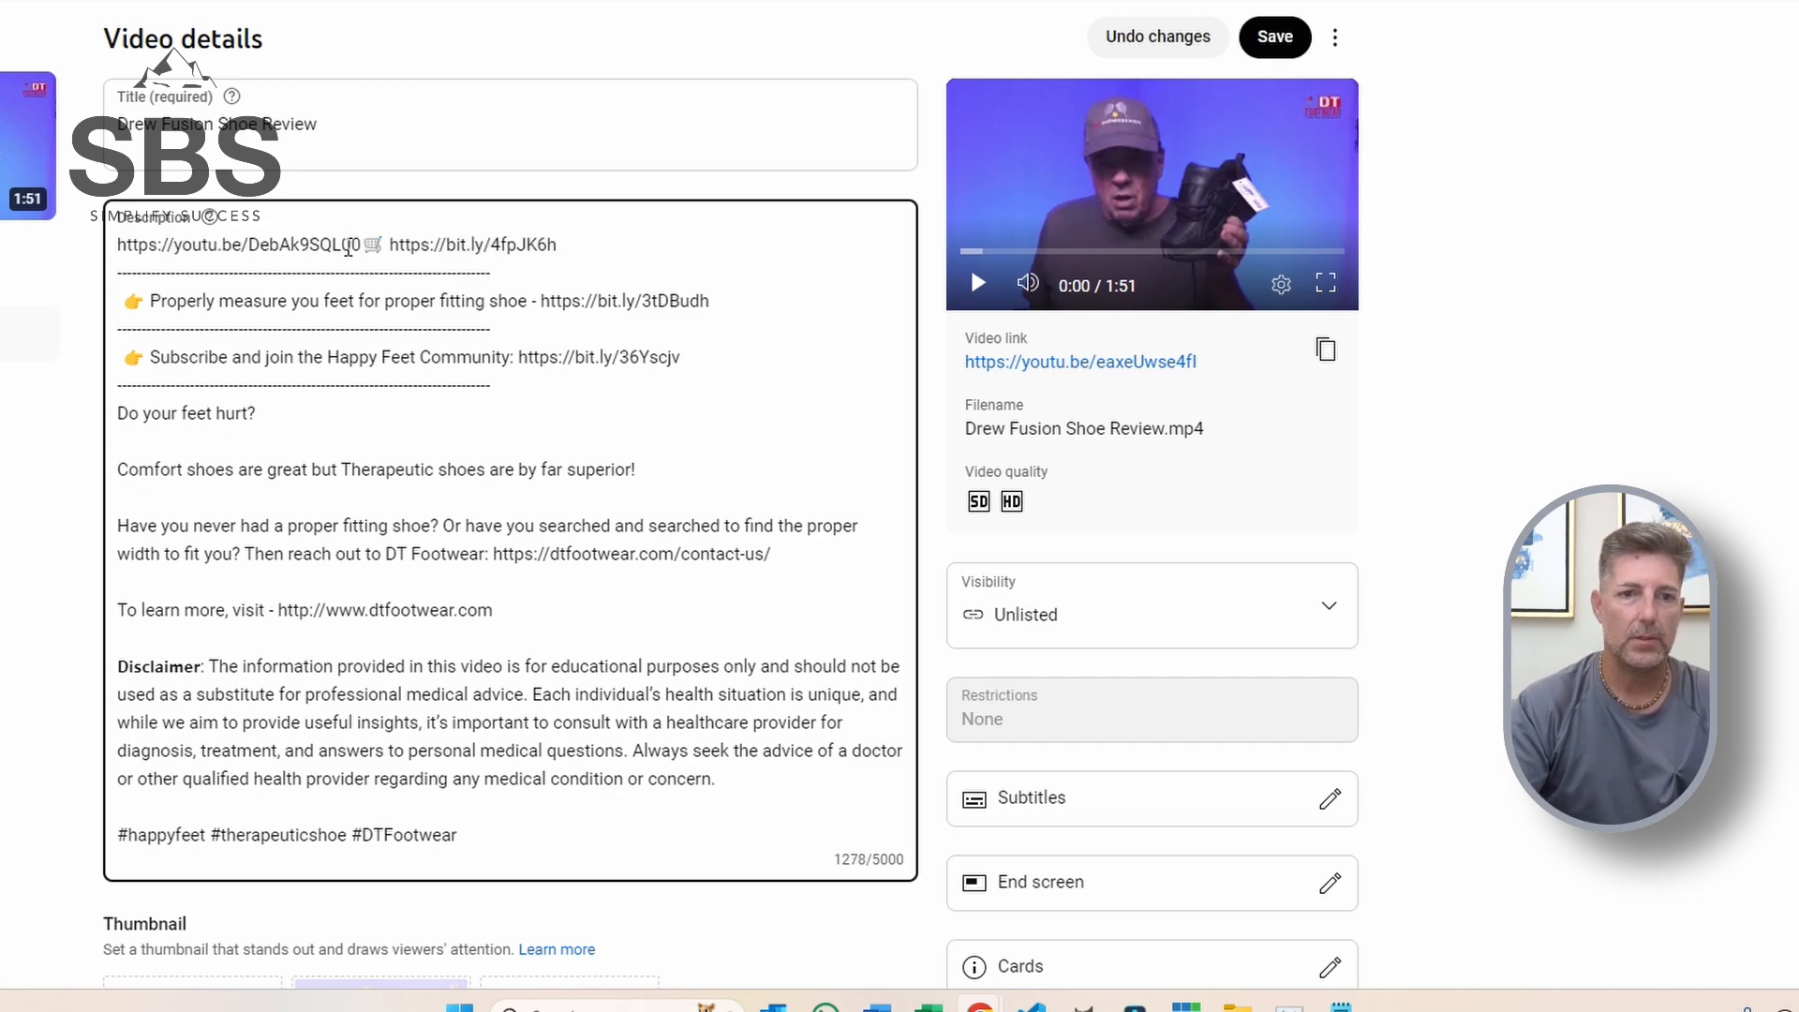
{"action": "key", "text": "ctrl+z"}
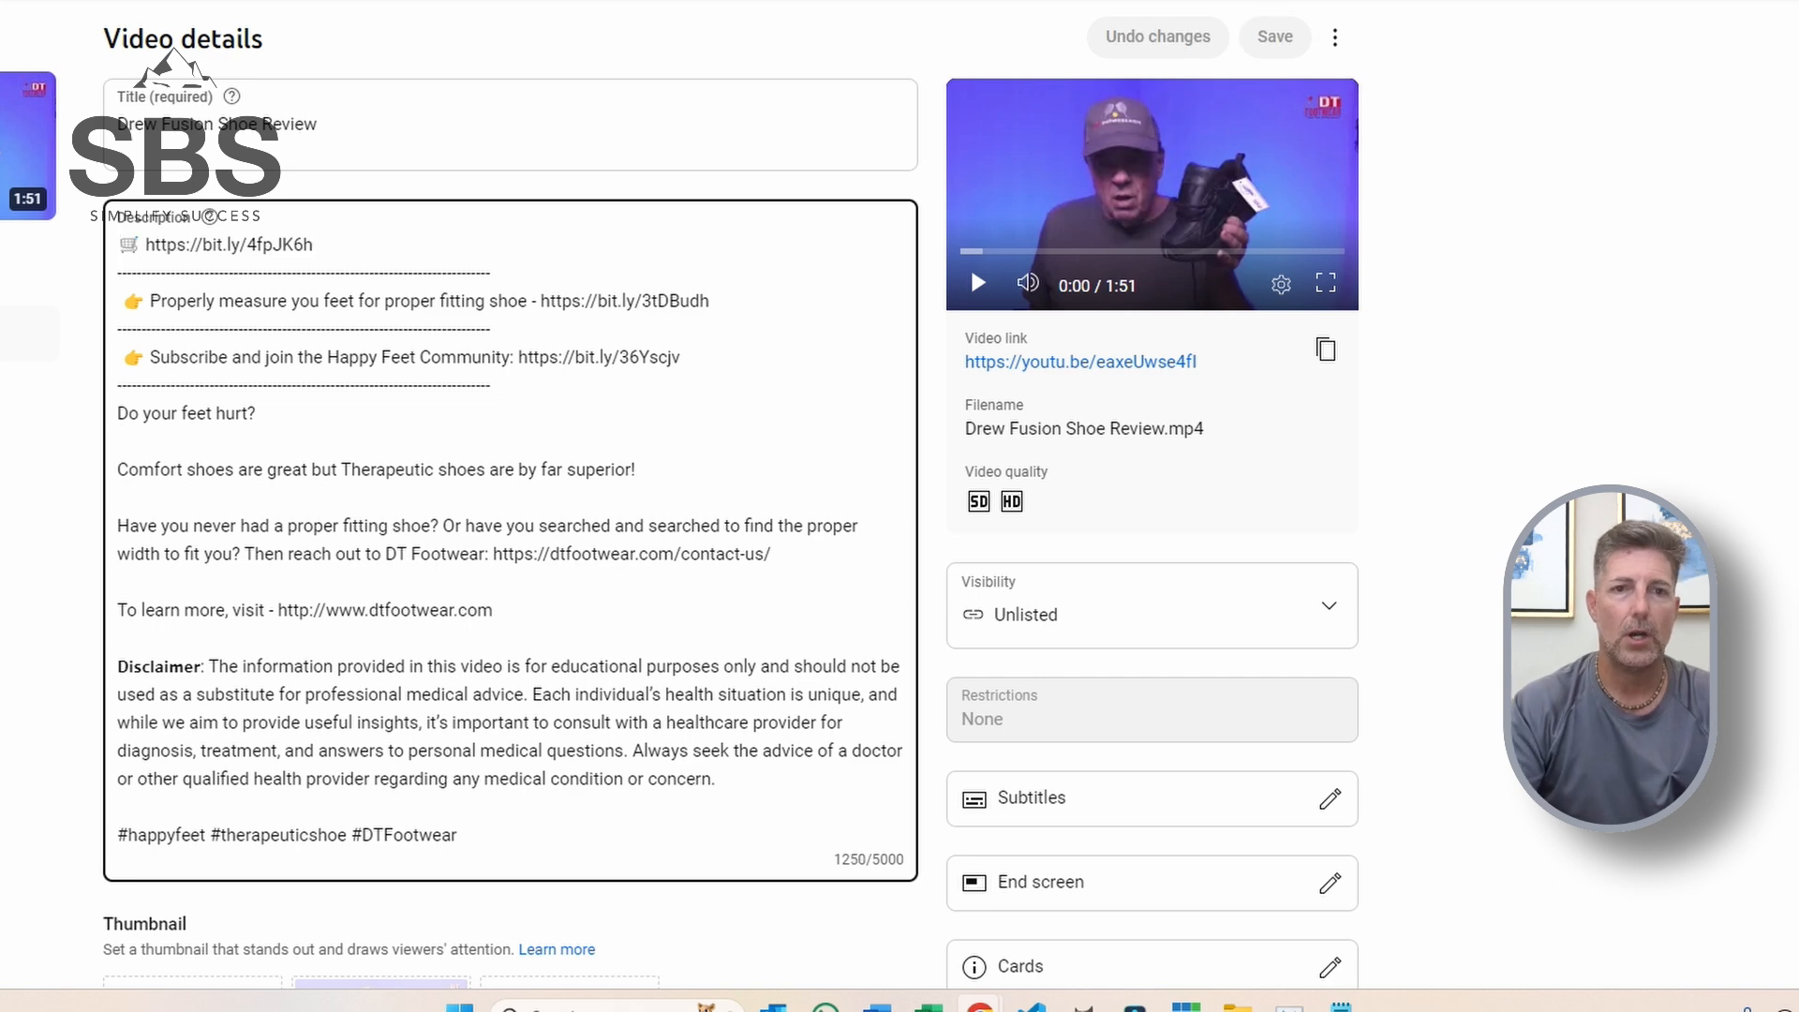
Copy the generated text from the Airtable record again and paste it at the very start of the Drew Fusion video's description in YouTube Studio.
{"action": "key", "text": "alt+Tab"}
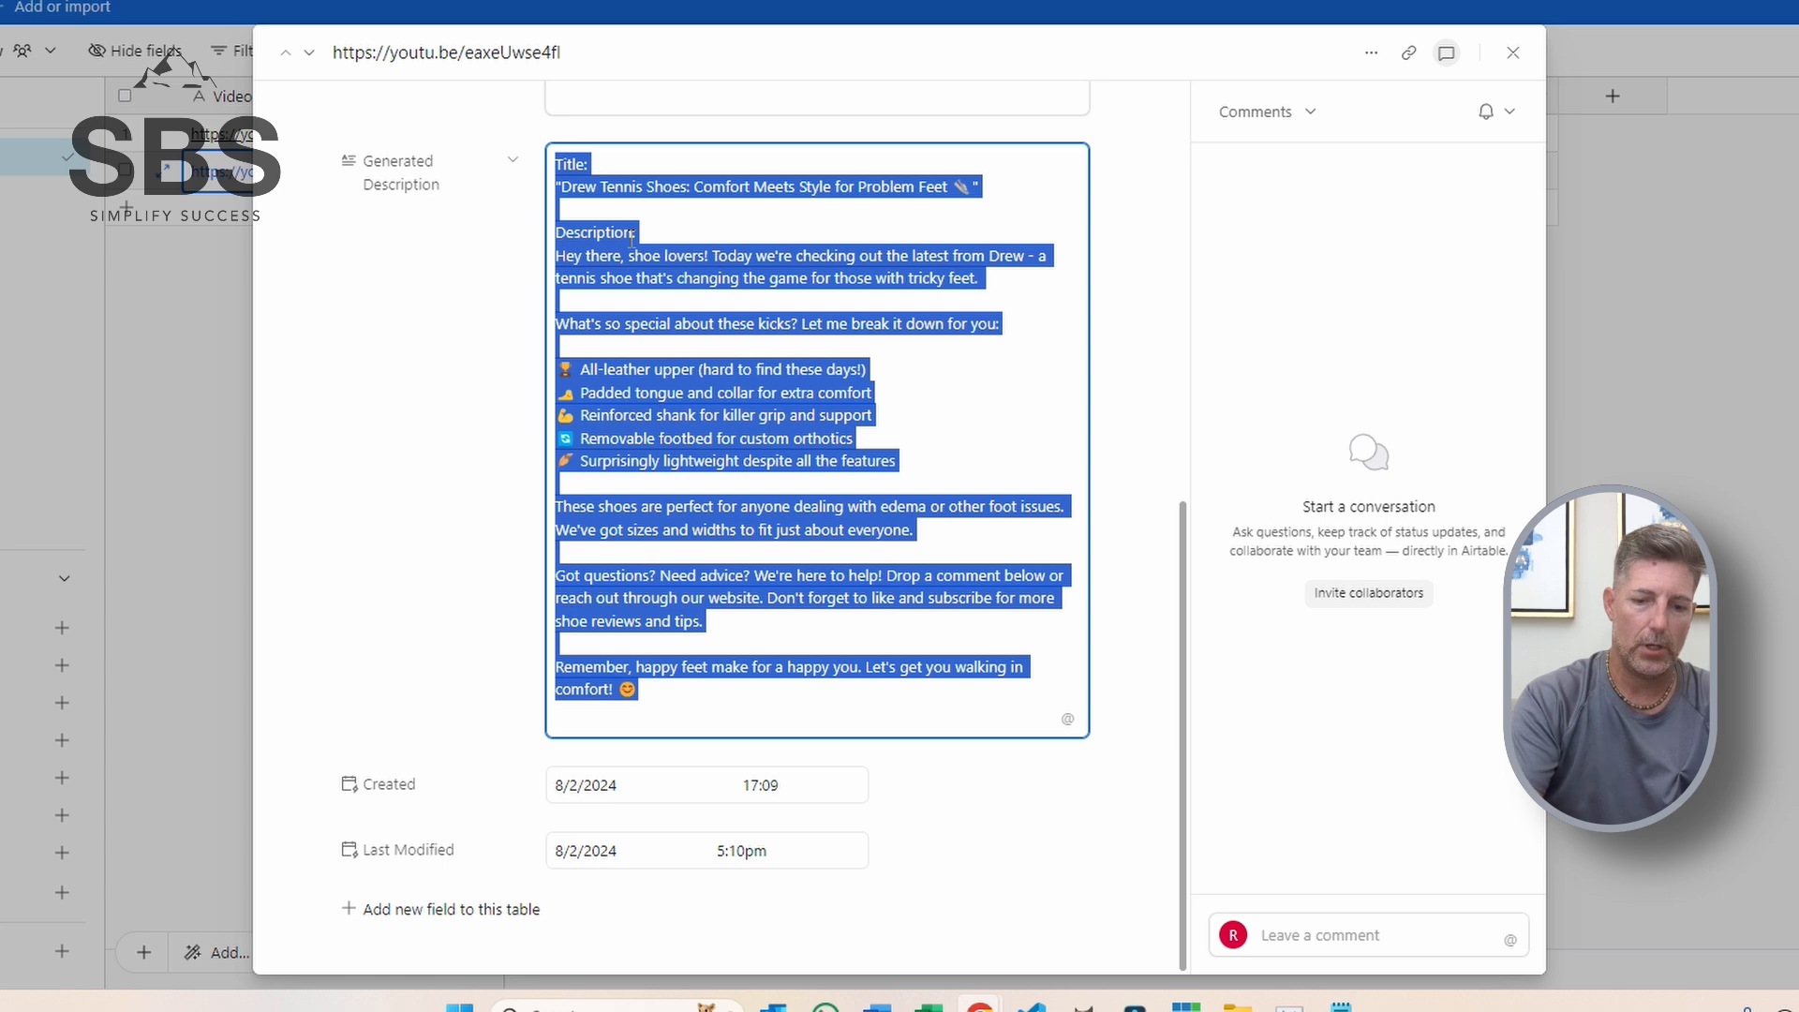
{"action": "key", "text": "alt+Tab"}
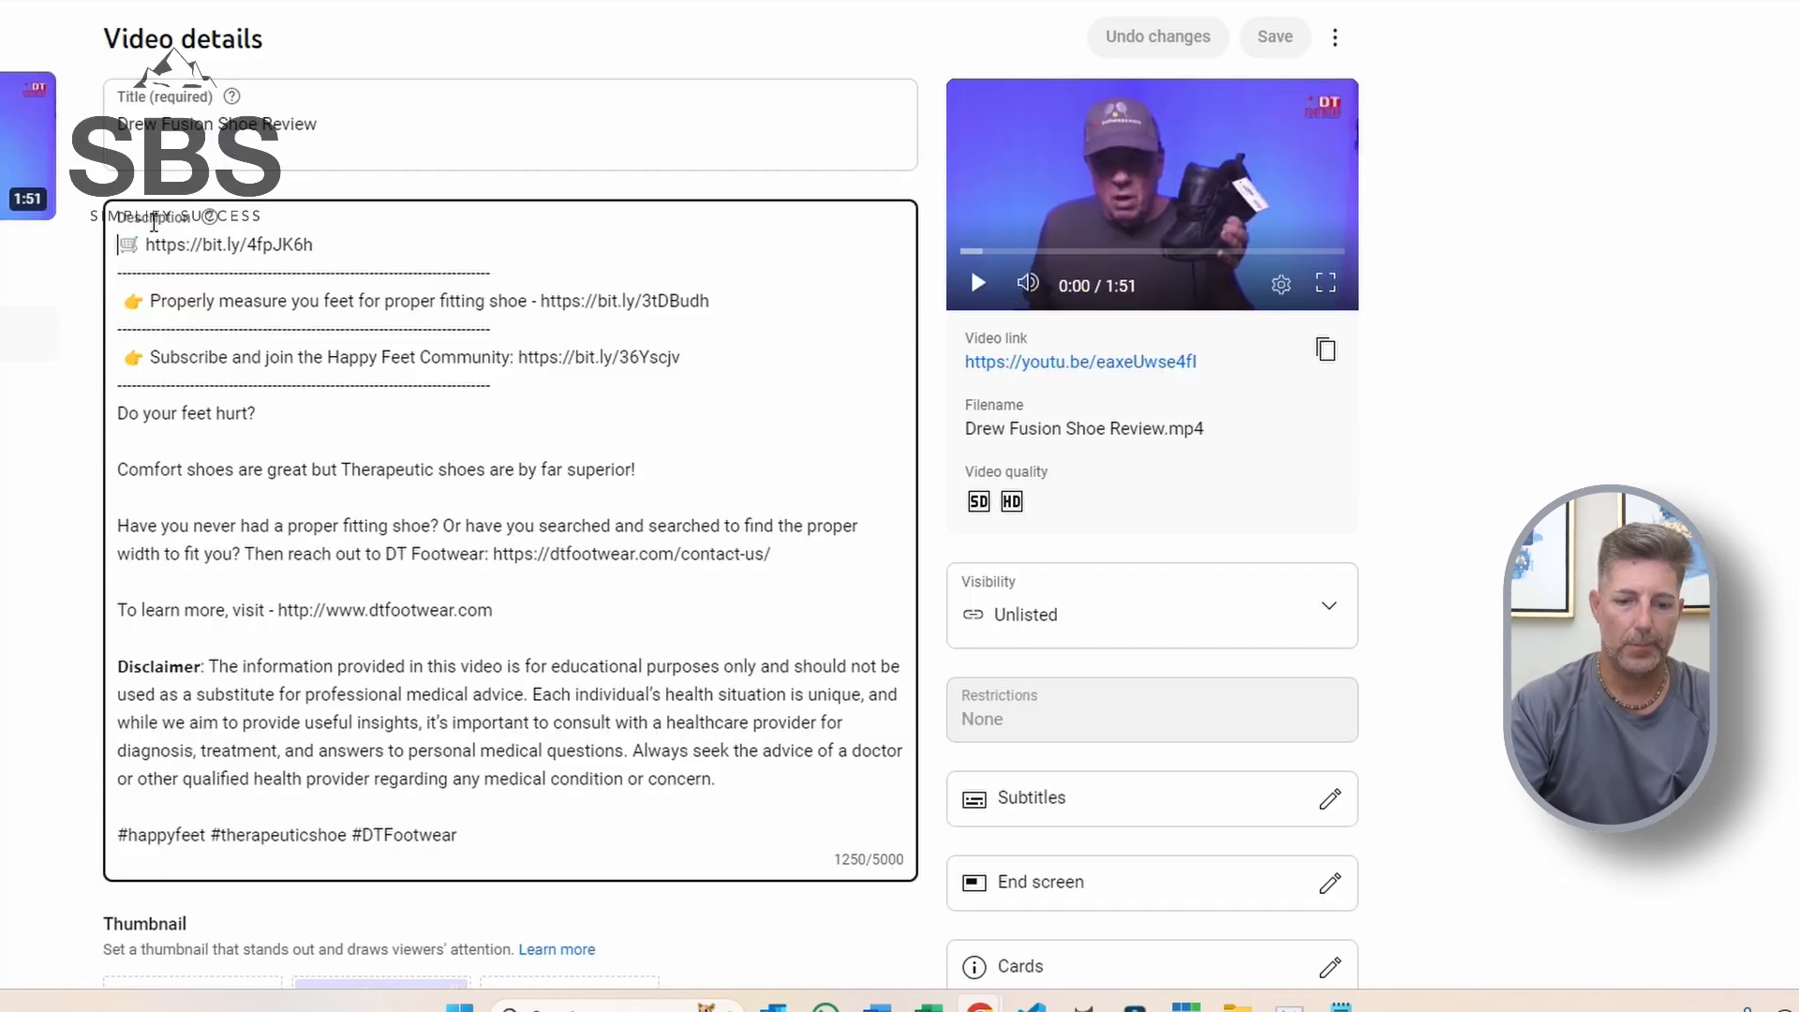
{"action": "key", "text": "ctrl+v"}
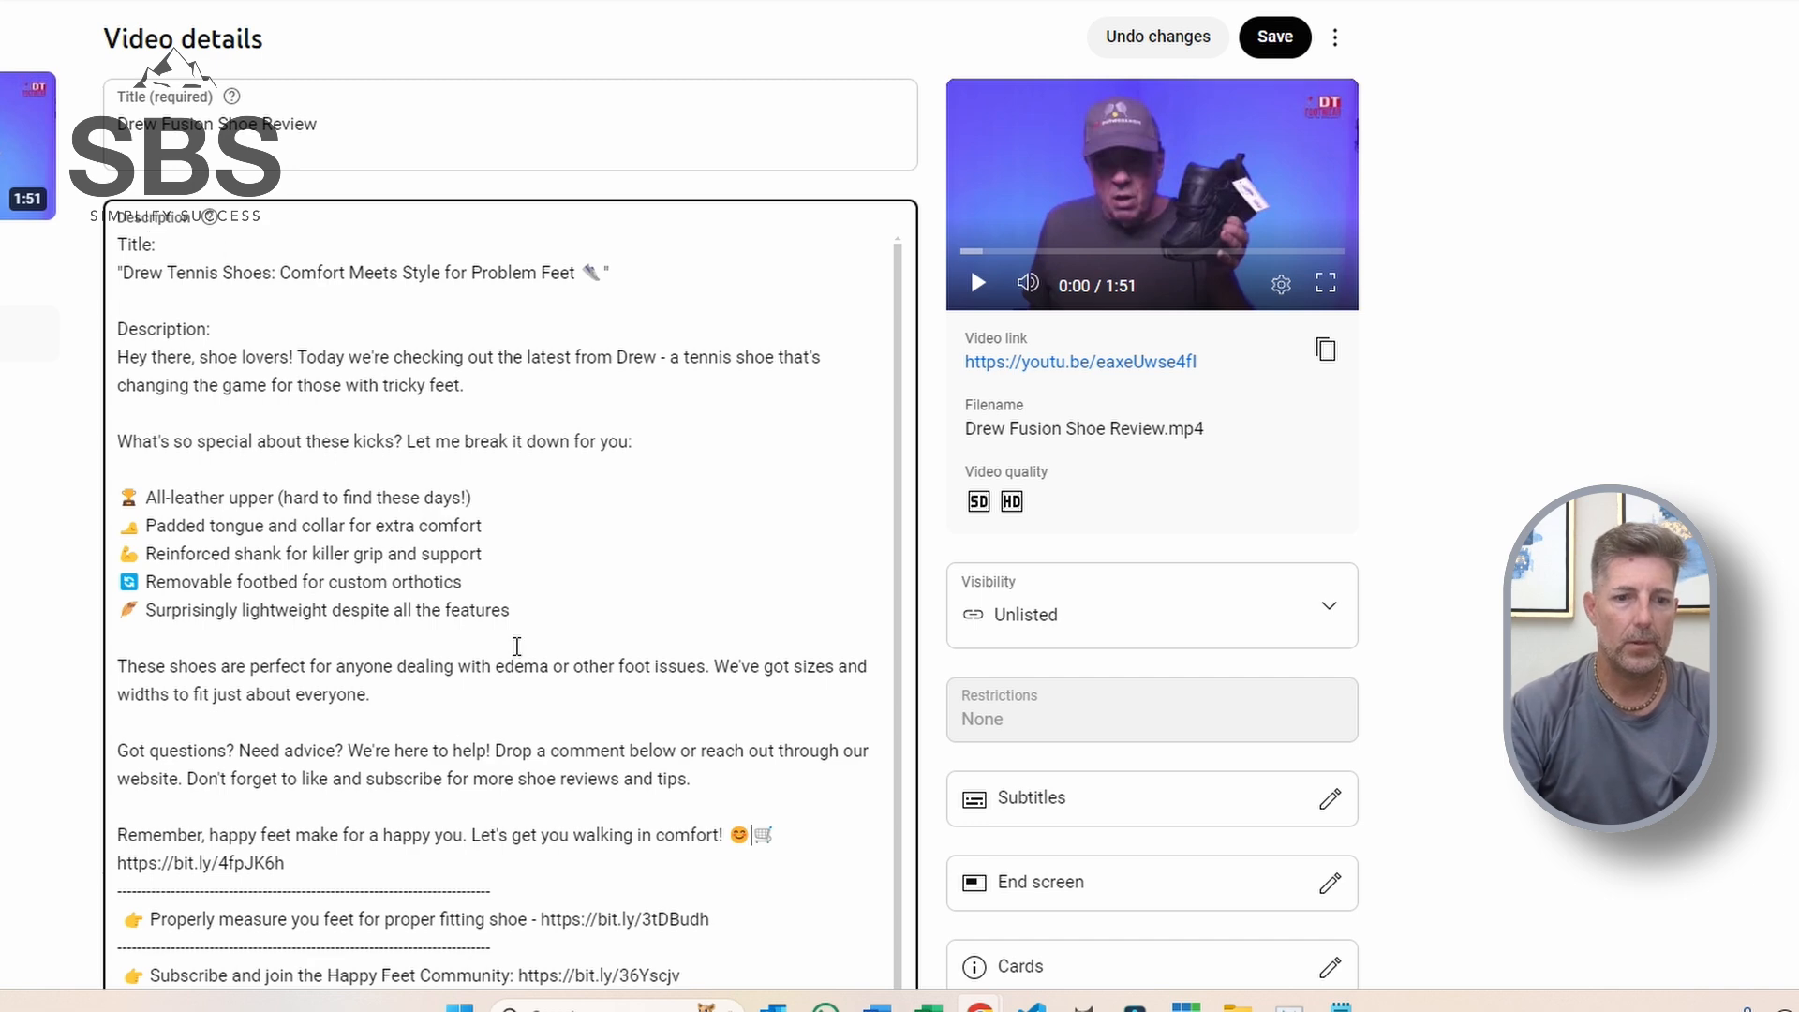
{"action": "scroll", "coordinate": [462, 715], "scroll_direction": "down", "scroll_amount": 1}
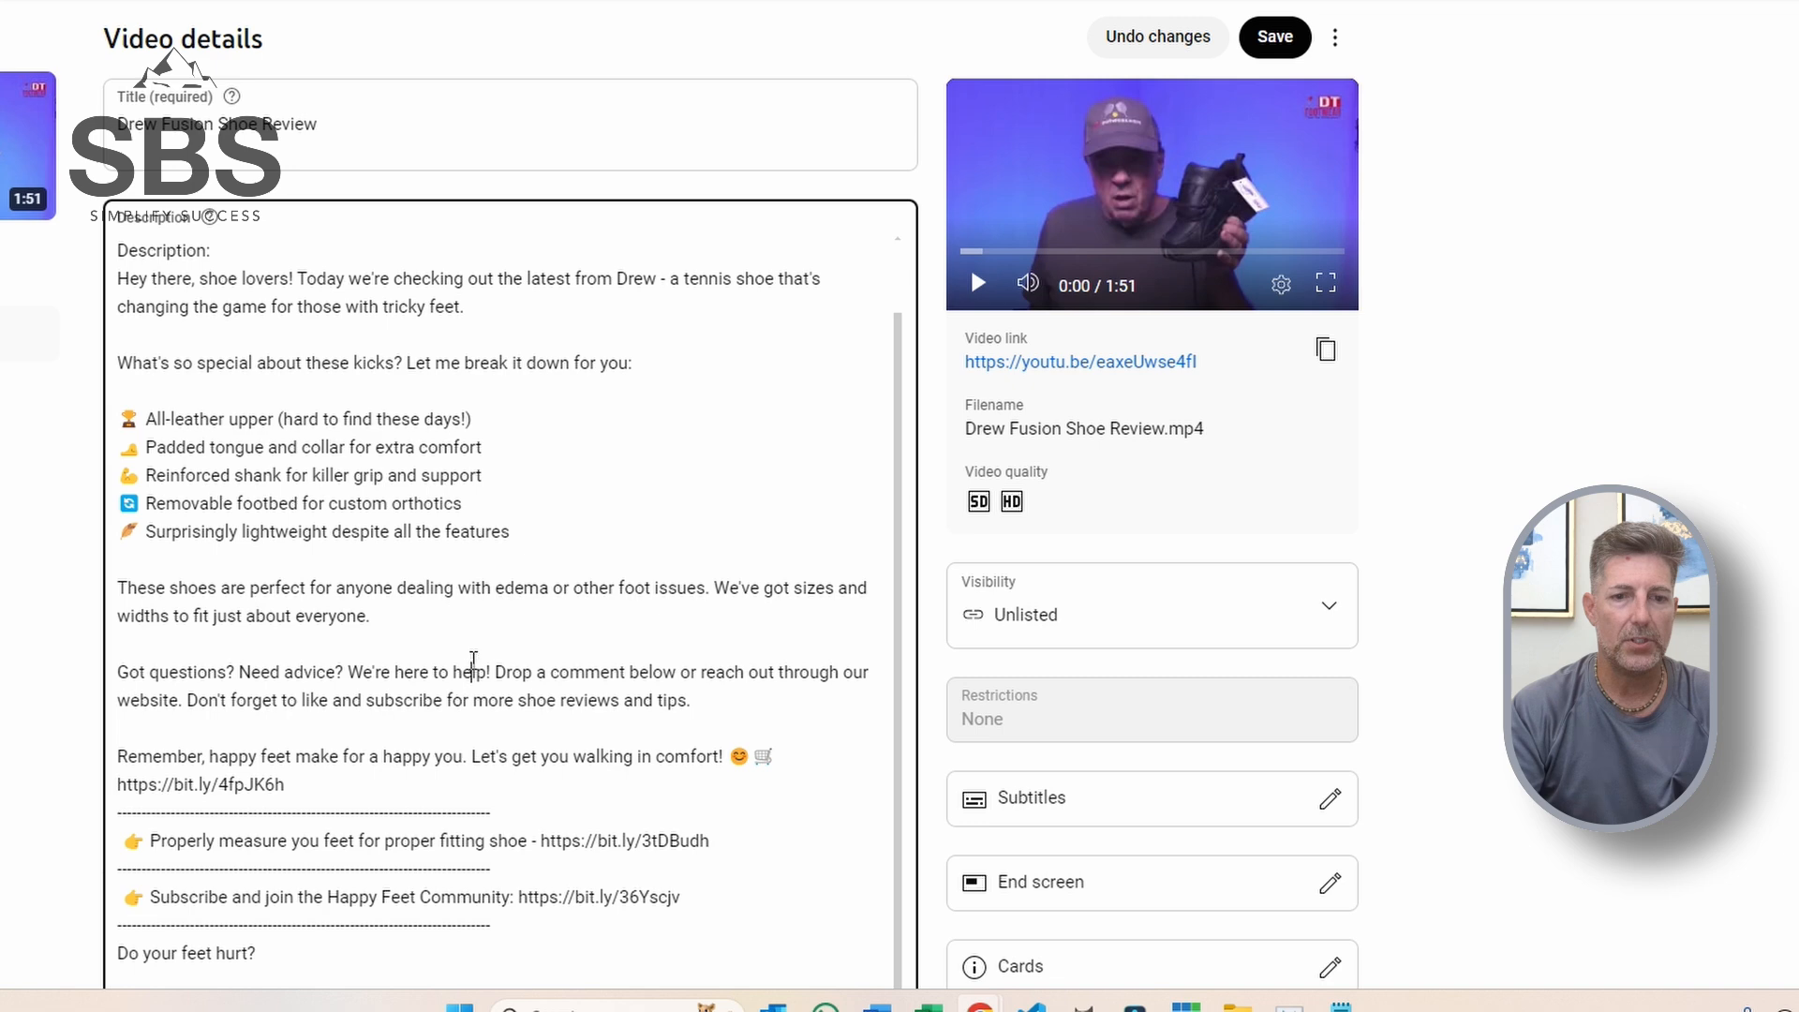
{"action": "scroll", "coordinate": [474, 659], "scroll_direction": "up", "scroll_amount": 1}
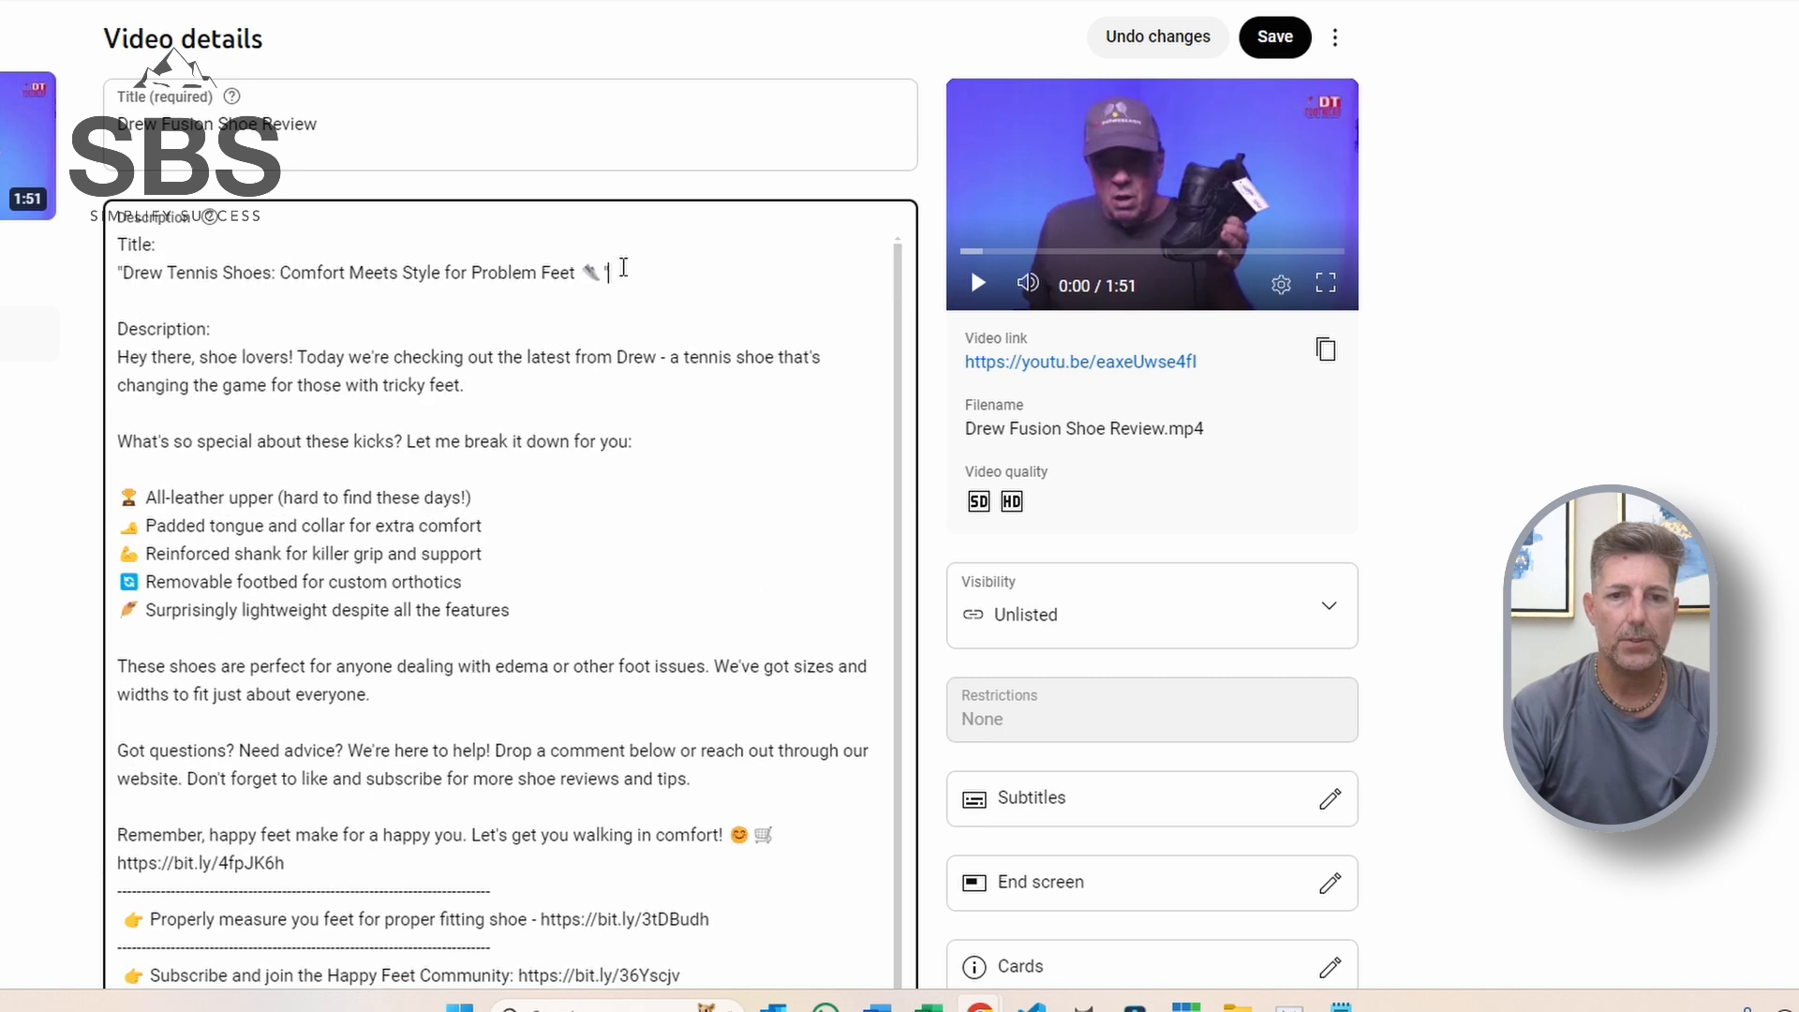
Replace the video title with the generated one from the description, "Drew Tennis Shoes: Comfort Meets Style for Problem Feet" including its shoe emoji, without the quotation marks.
{"action": "key", "text": "shift+Left"}
{"action": "key", "text": "shift+Left"}
{"action": "key", "text": "shift+Left"}
{"action": "key", "text": "shift+Left"}
{"action": "key", "text": "shift+Left"}
{"action": "key", "text": "shift+Left"}
{"action": "key", "text": "shift+Left"}
{"action": "key", "text": "shift+Left"}
{"action": "key", "text": "shift+Left"}
{"action": "key", "text": "shift+Left"}
{"action": "key", "text": "shift+Left"}
{"action": "key", "text": "shift+Left"}
{"action": "key", "text": "shift+Left"}
{"action": "key", "text": "shift+Left"}
{"action": "key", "text": "shift+Left"}
{"action": "key", "text": "shift+Left"}
{"action": "key", "text": "shift+Left"}
{"action": "key", "text": "shift+Left"}
{"action": "key", "text": "shift+Left"}
{"action": "key", "text": "shift+Left"}
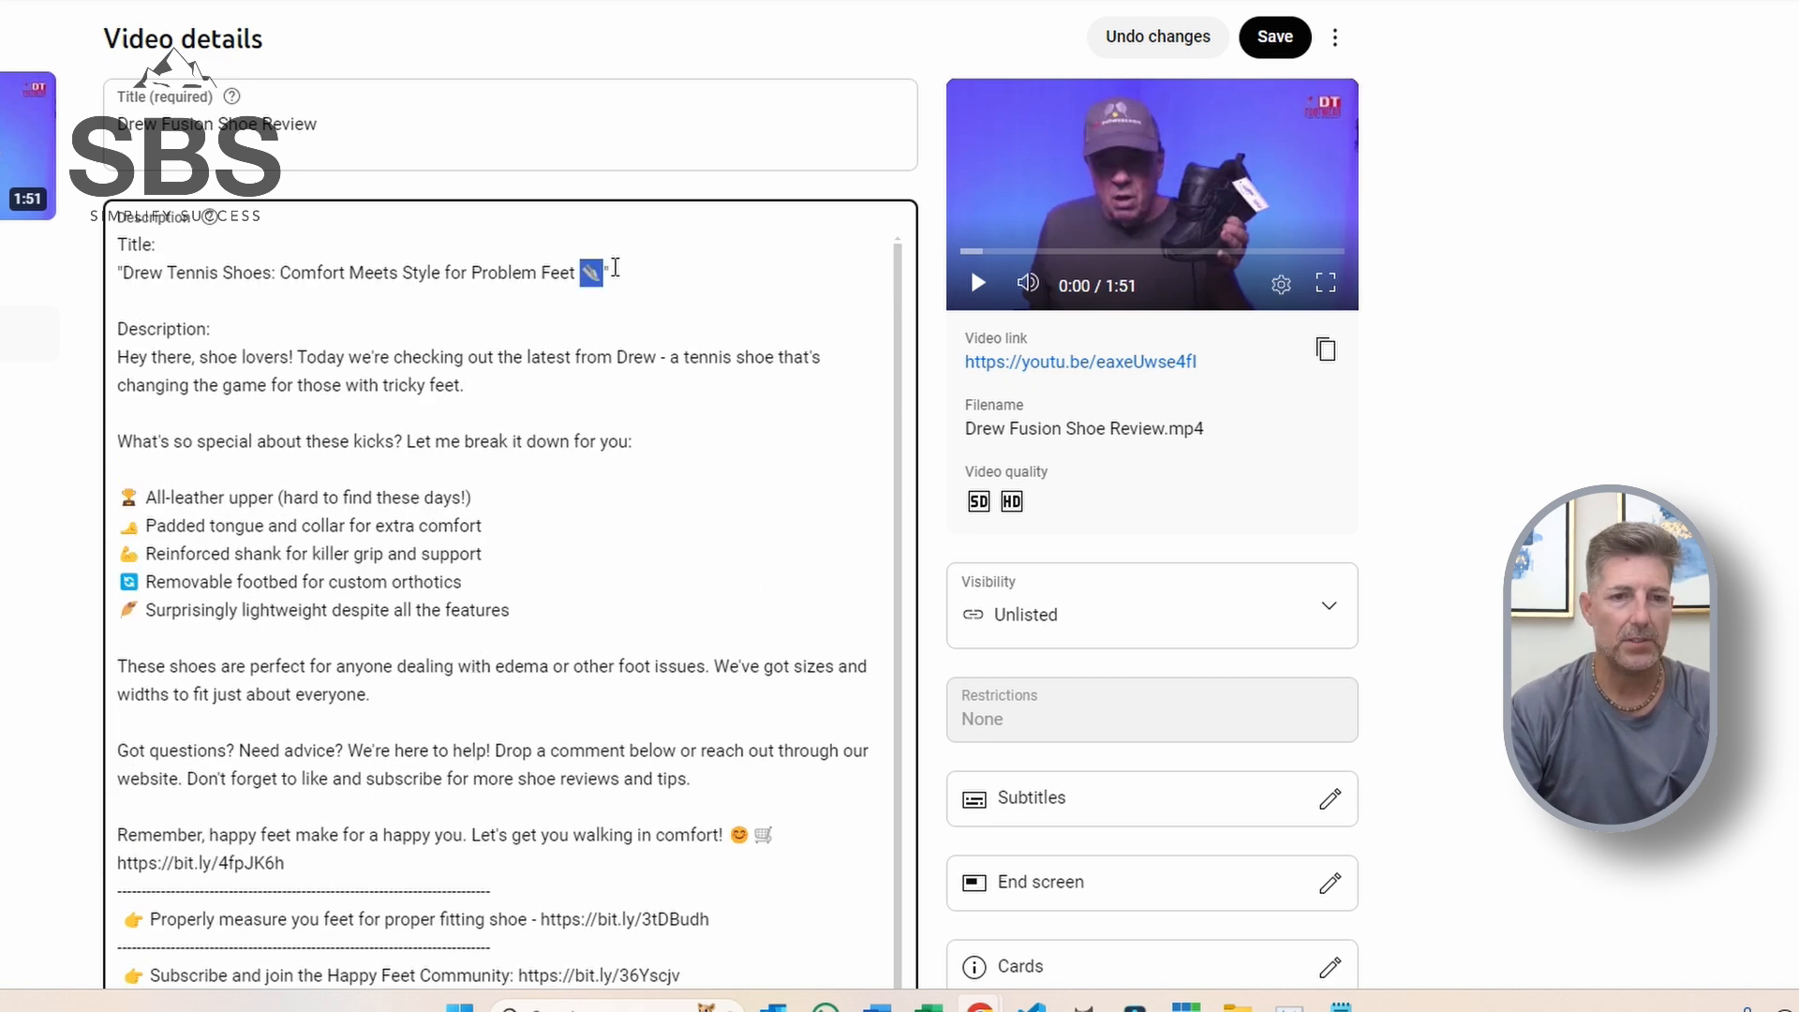
{"action": "key", "text": "shift+Left"}
{"action": "key", "text": "shift+Left"}
{"action": "key", "text": "shift+Left"}
{"action": "key", "text": "shift+Left"}
{"action": "key", "text": "shift+Left"}
{"action": "key", "text": "shift+Left"}
{"action": "key", "text": "shift+Left"}
{"action": "key", "text": "shift+Left"}
{"action": "key", "text": "shift+Left"}
{"action": "key", "text": "shift+Left"}
{"action": "key", "text": "shift+Left"}
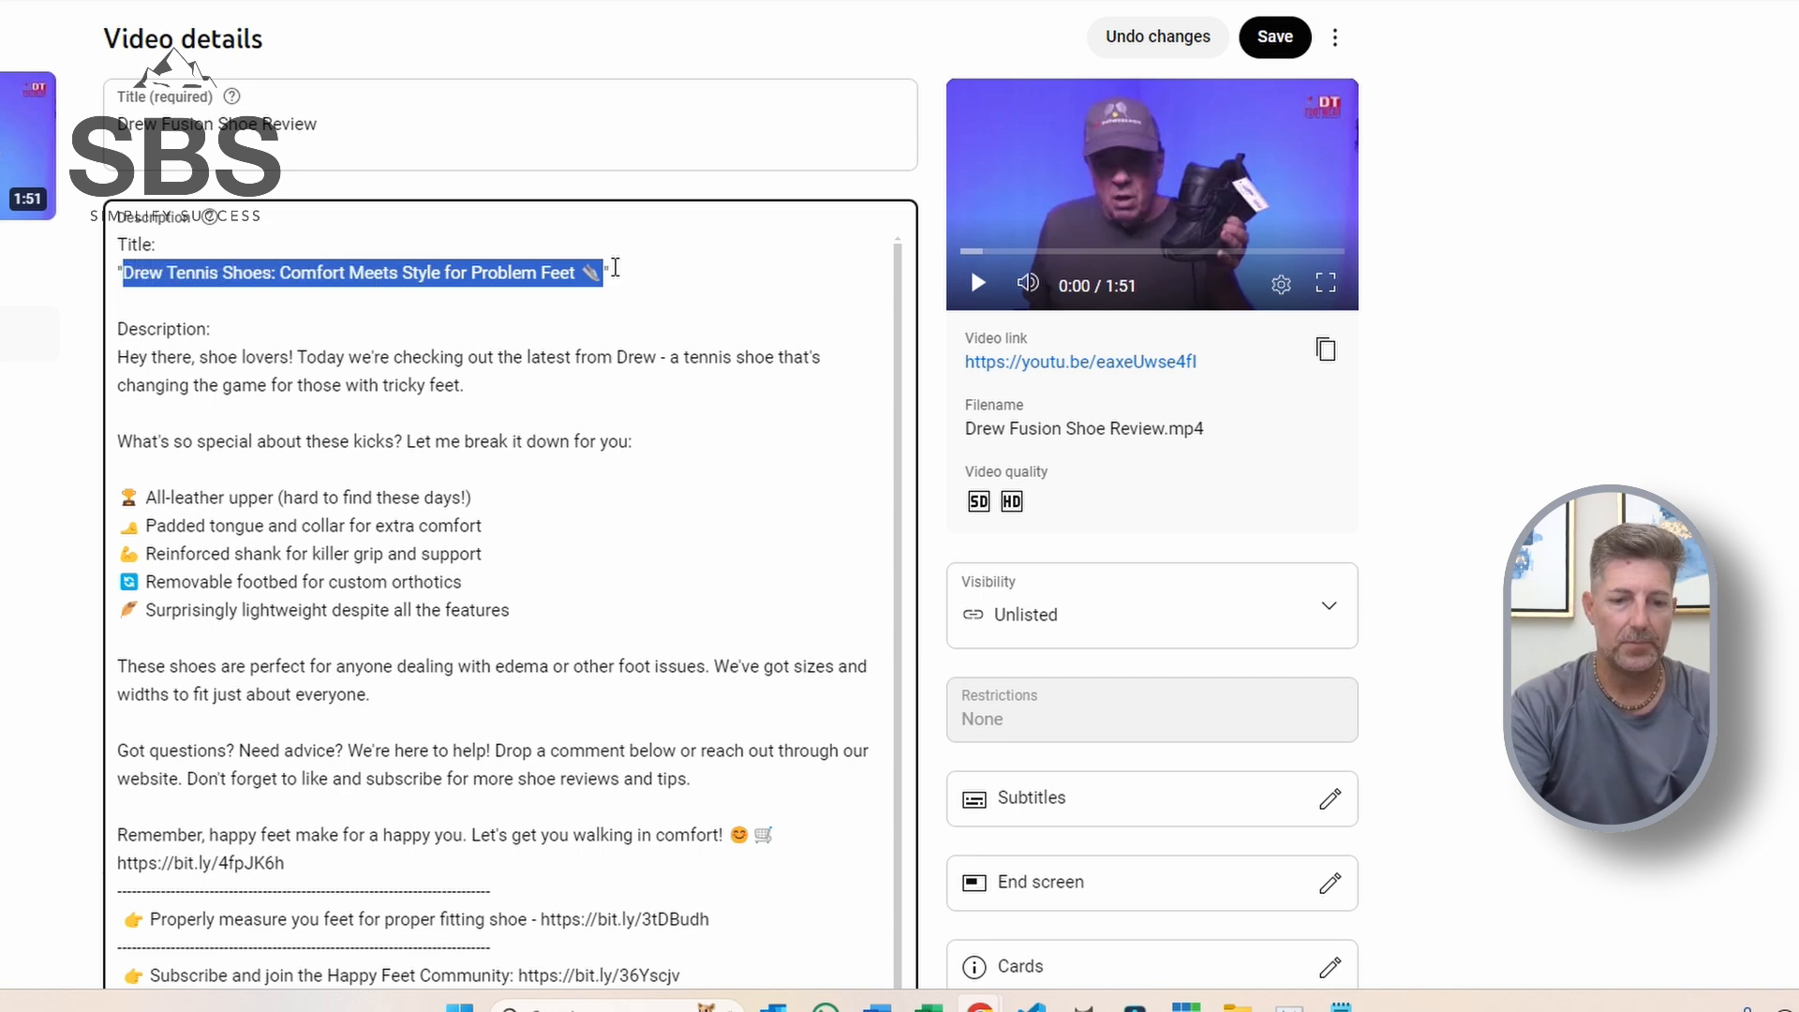
{"action": "left_click", "coordinate": [430, 124]}
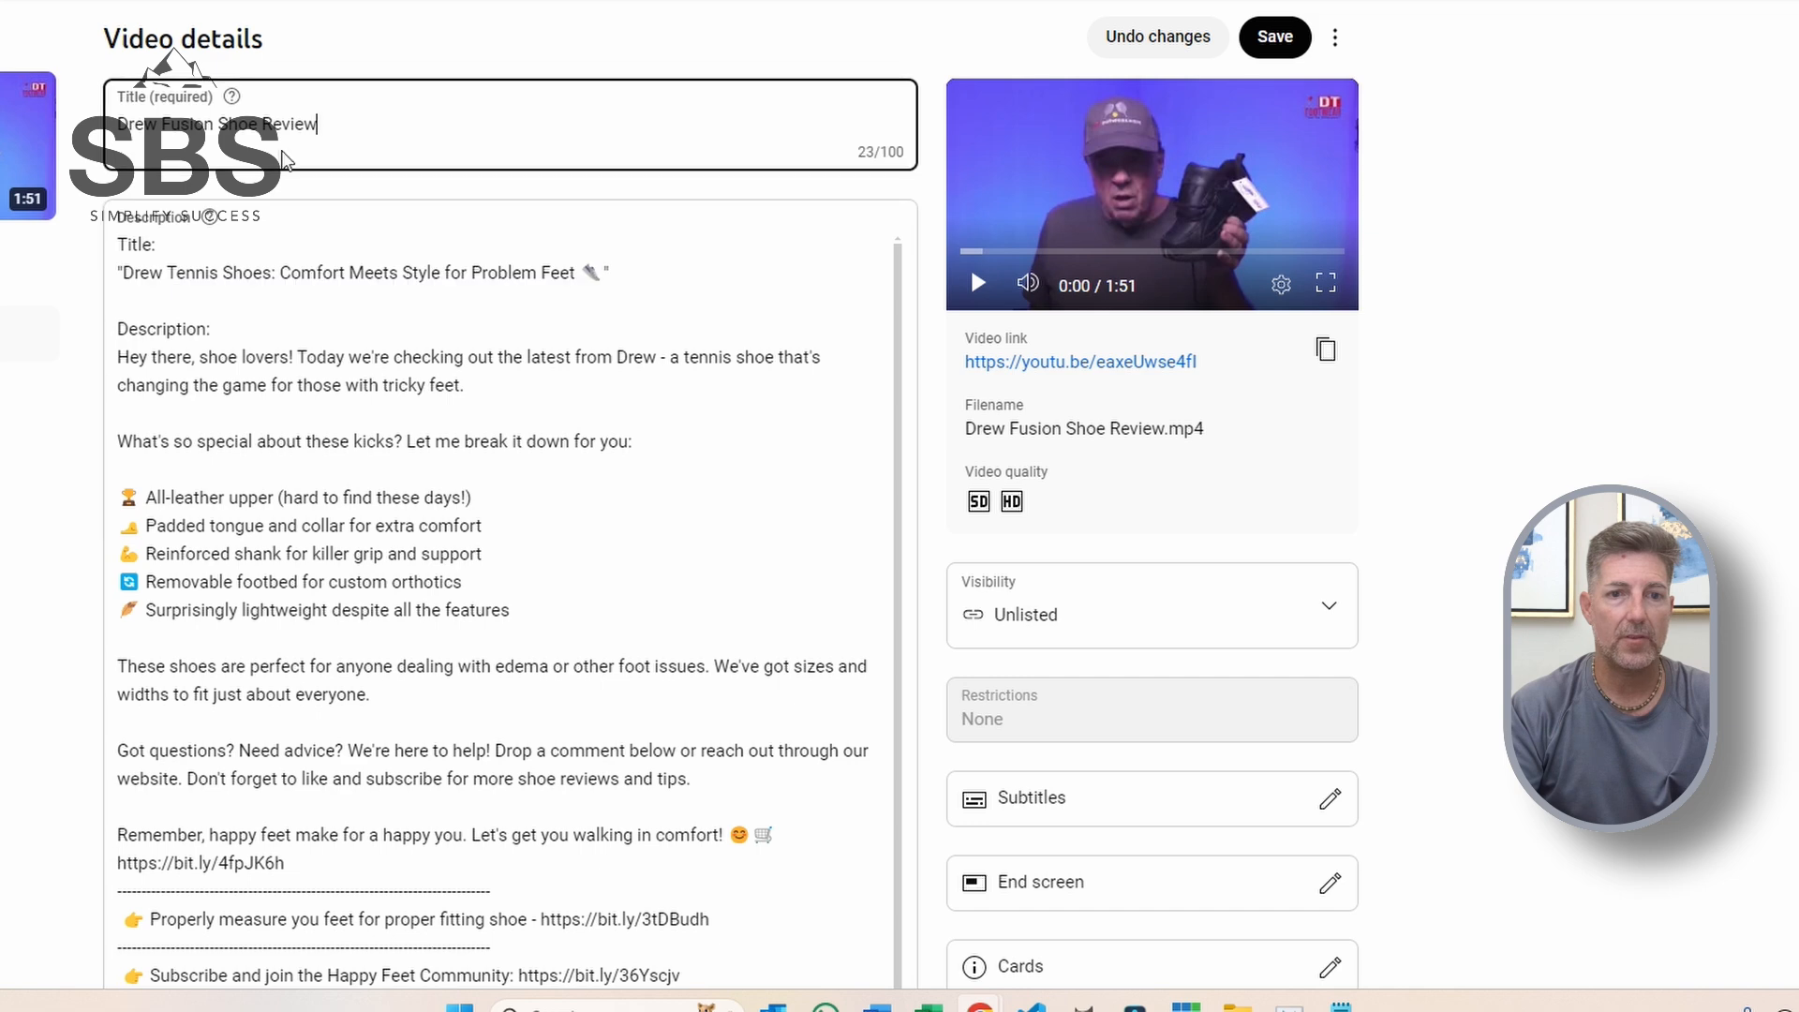
{"action": "key", "text": "ctrl+a"}
{"action": "key", "text": "BackSpace"}
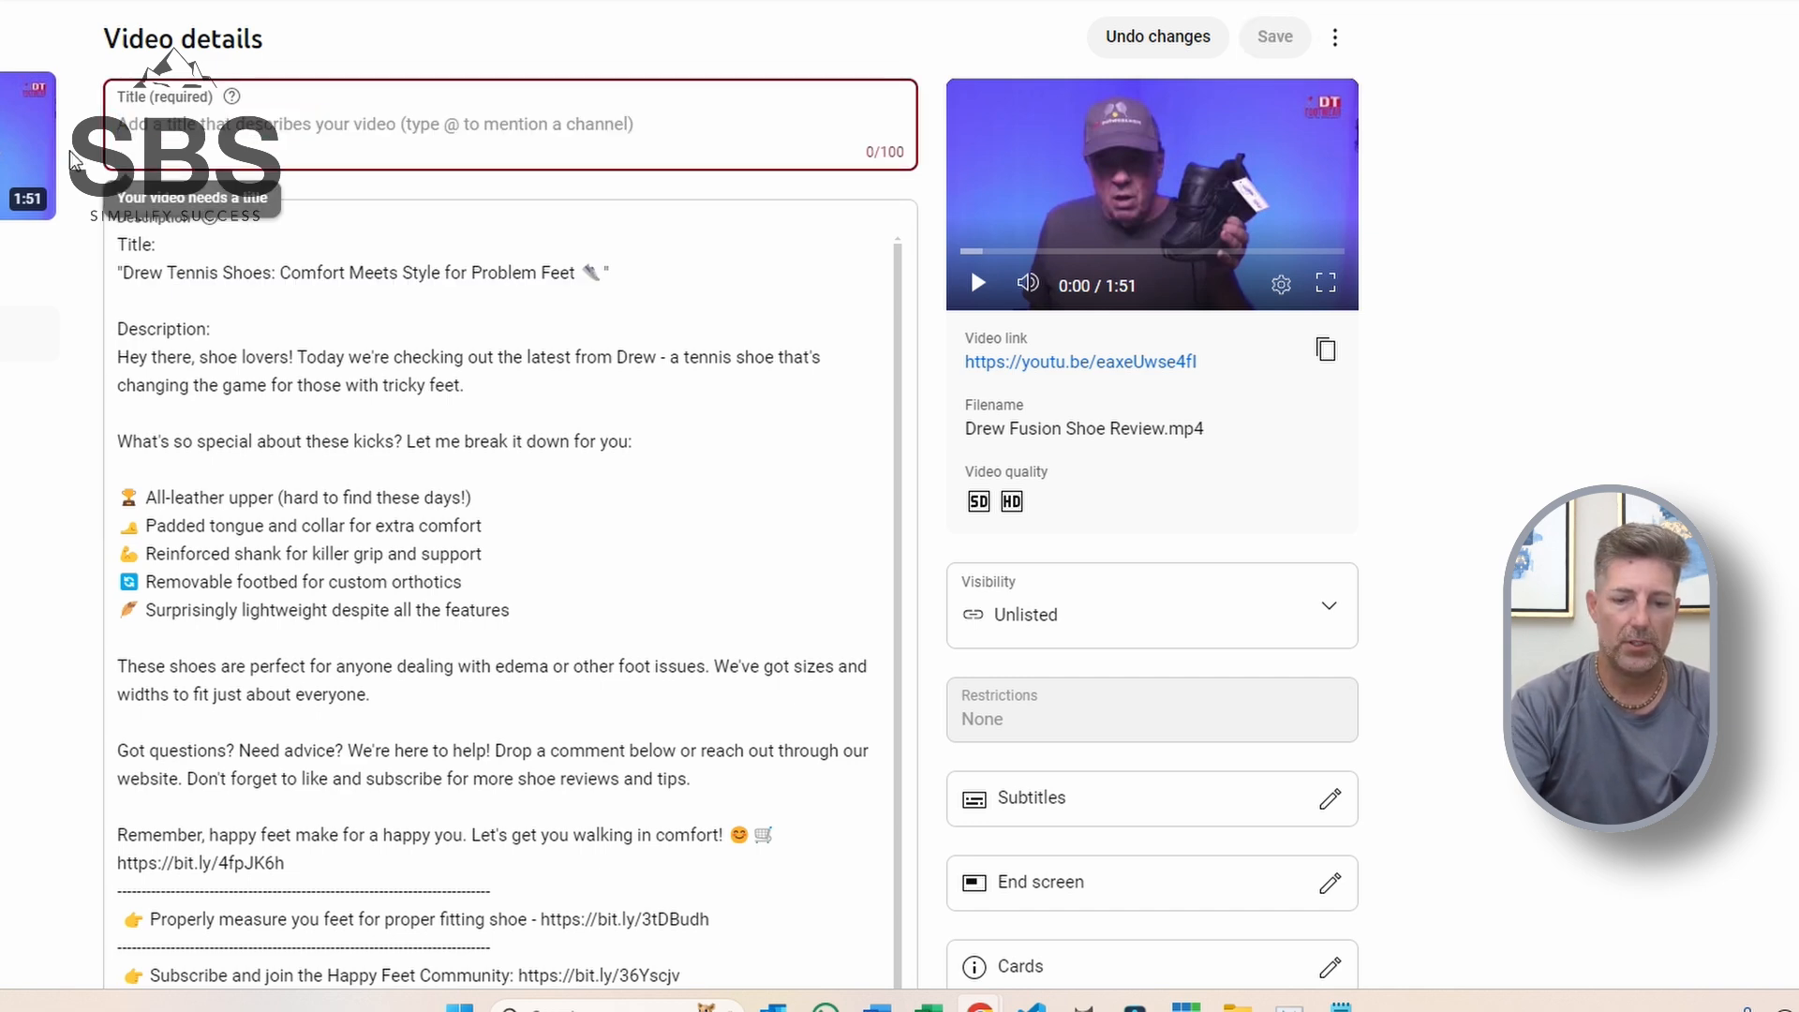
{"action": "type", "text": "Drew Tennis Shoes: Comfort Meets Style for Problem Feet 👟"}
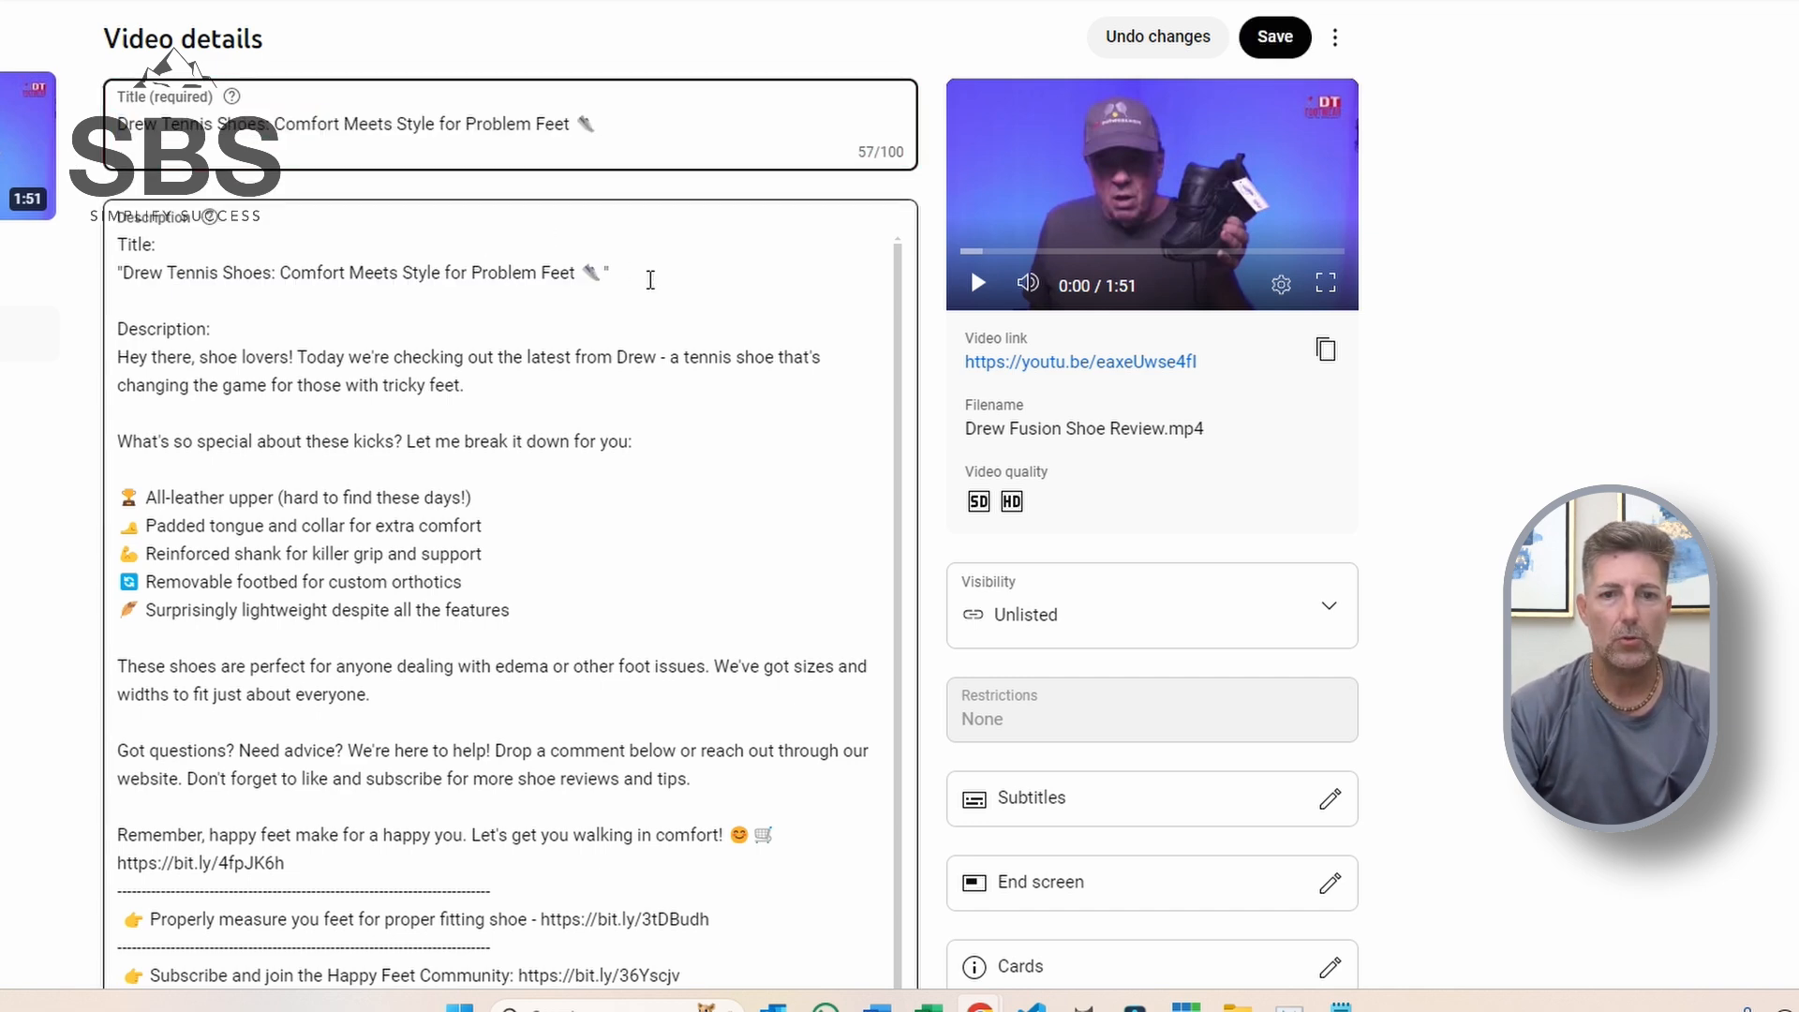
Delete the pasted title lines and the "Description:" label from the video description, and close the expanded record in Airtable.
{"action": "left_click_drag", "start_coordinate": [211, 329], "coordinate": [94, 341]}
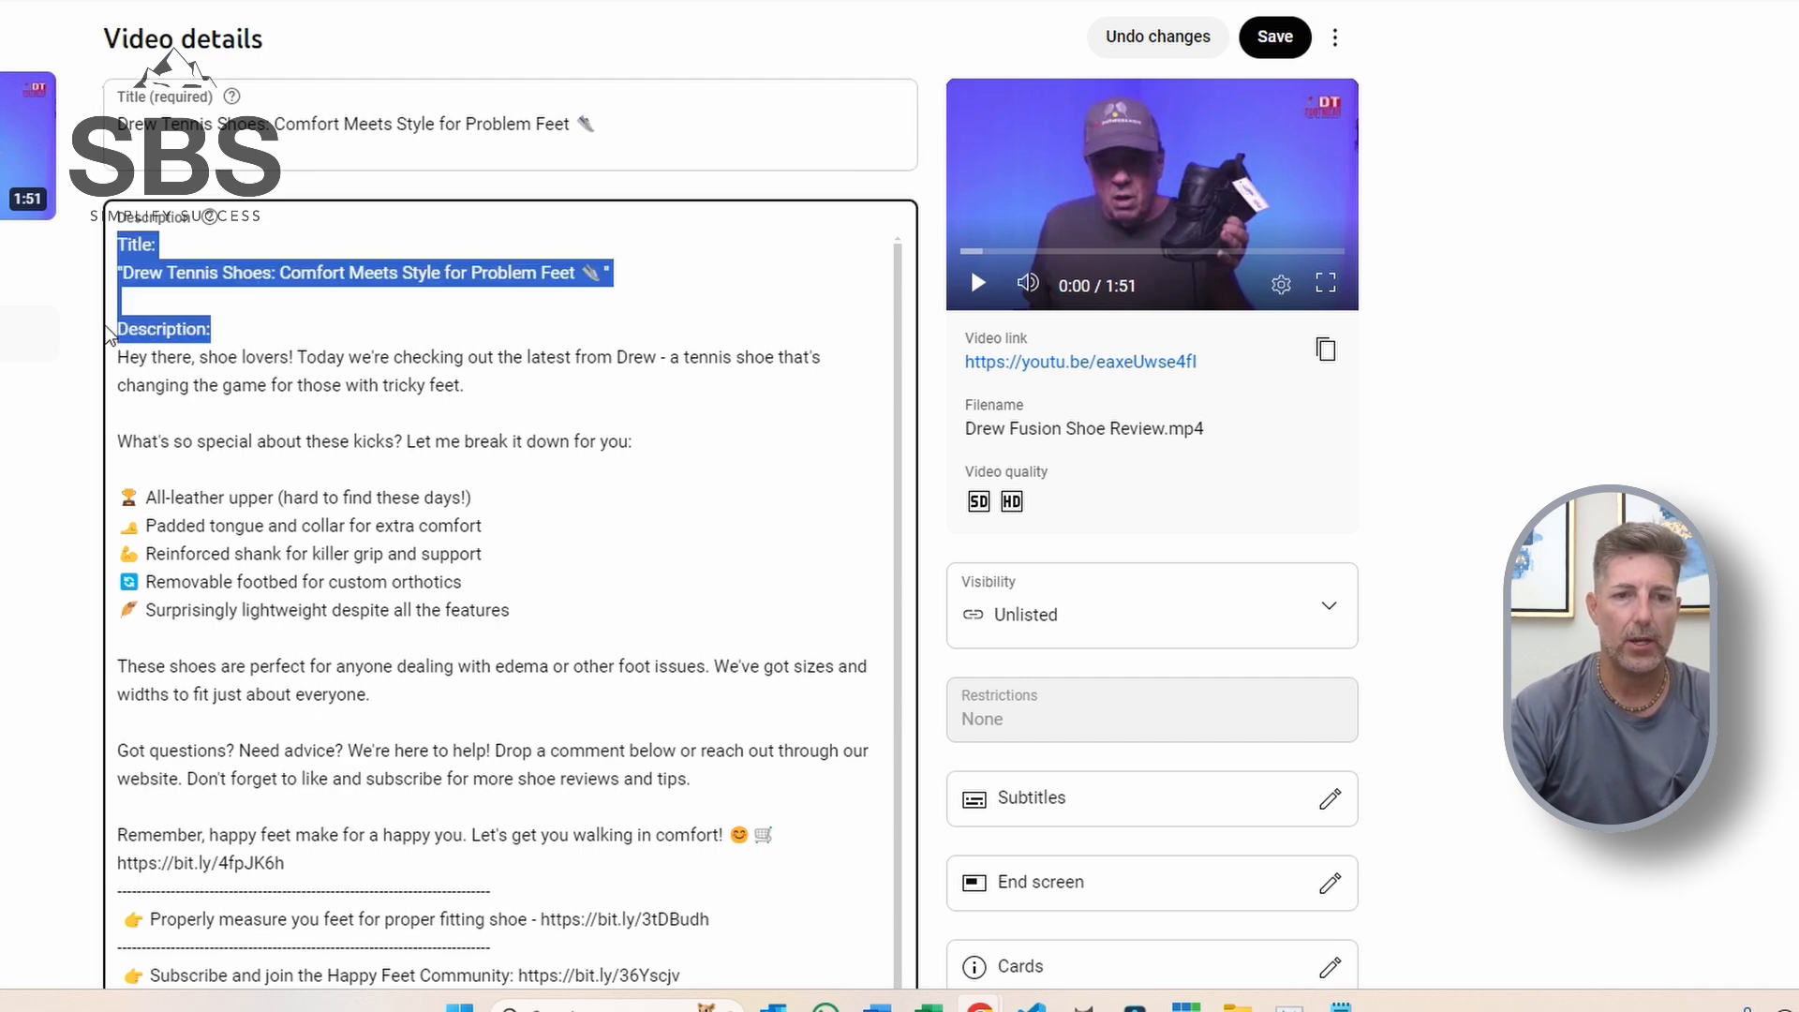
{"action": "key", "text": "BackSpace"}
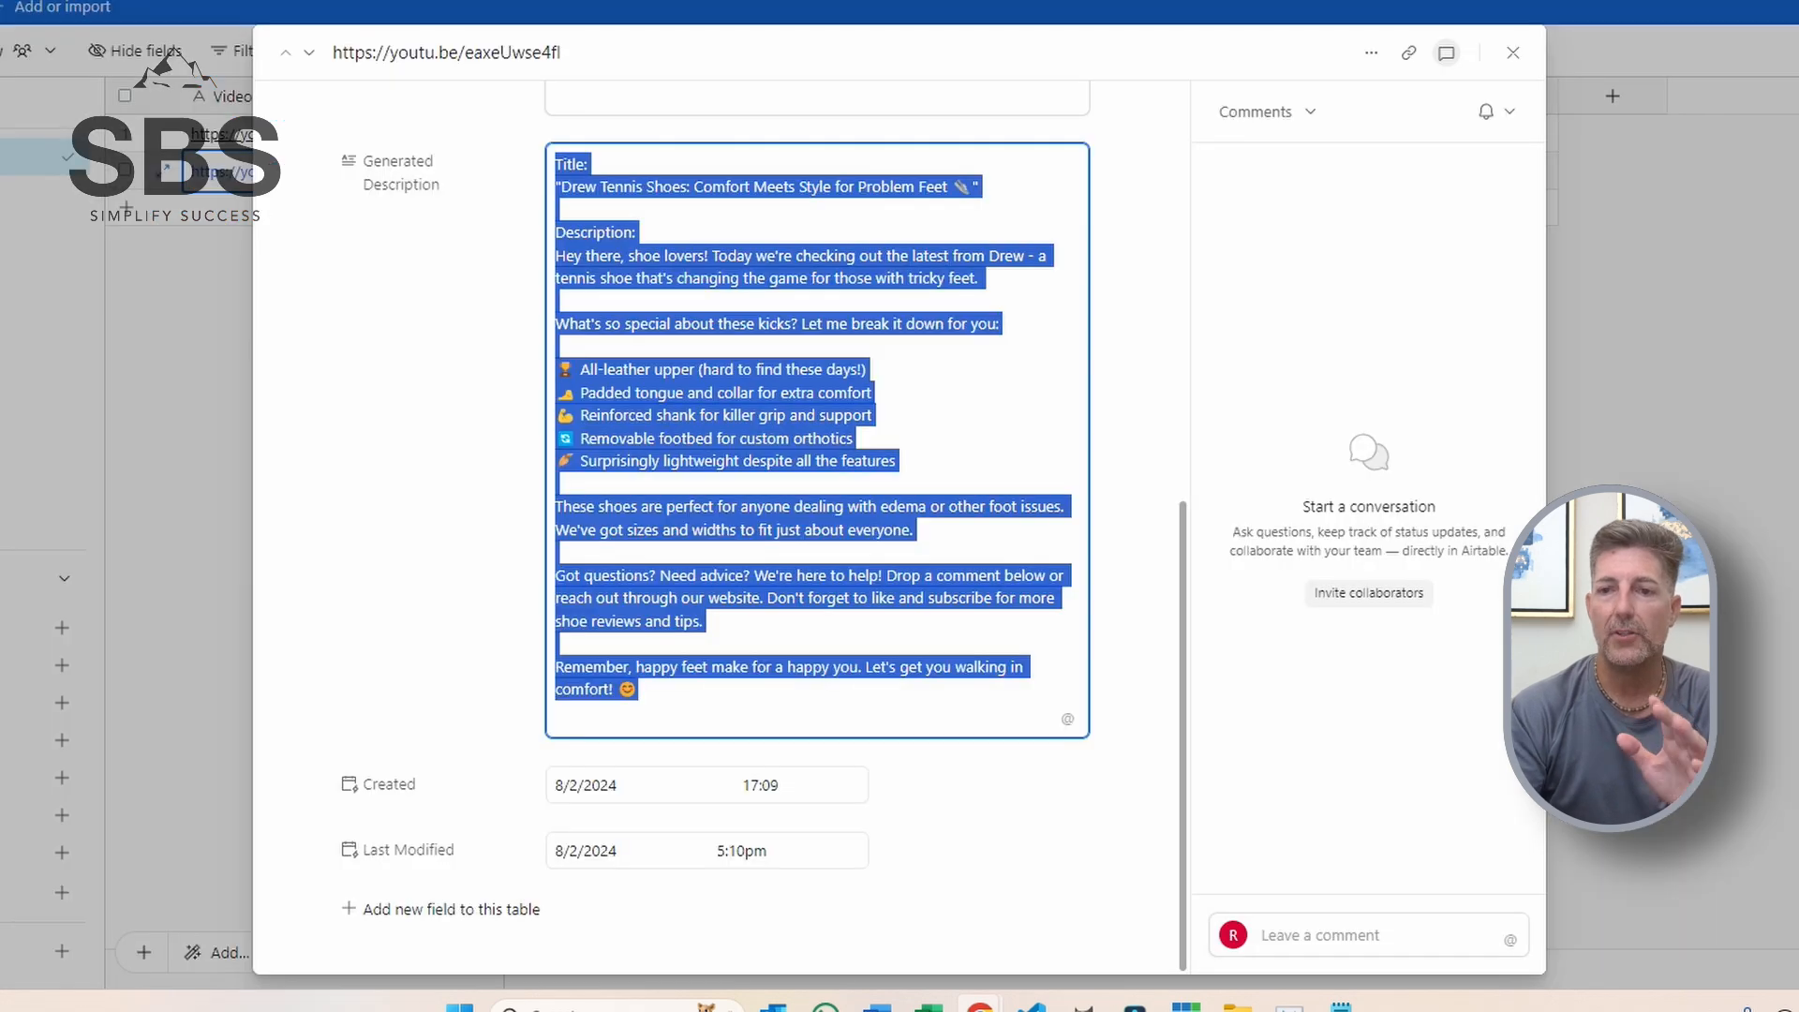
{"action": "left_click", "coordinate": [1503, 66]}
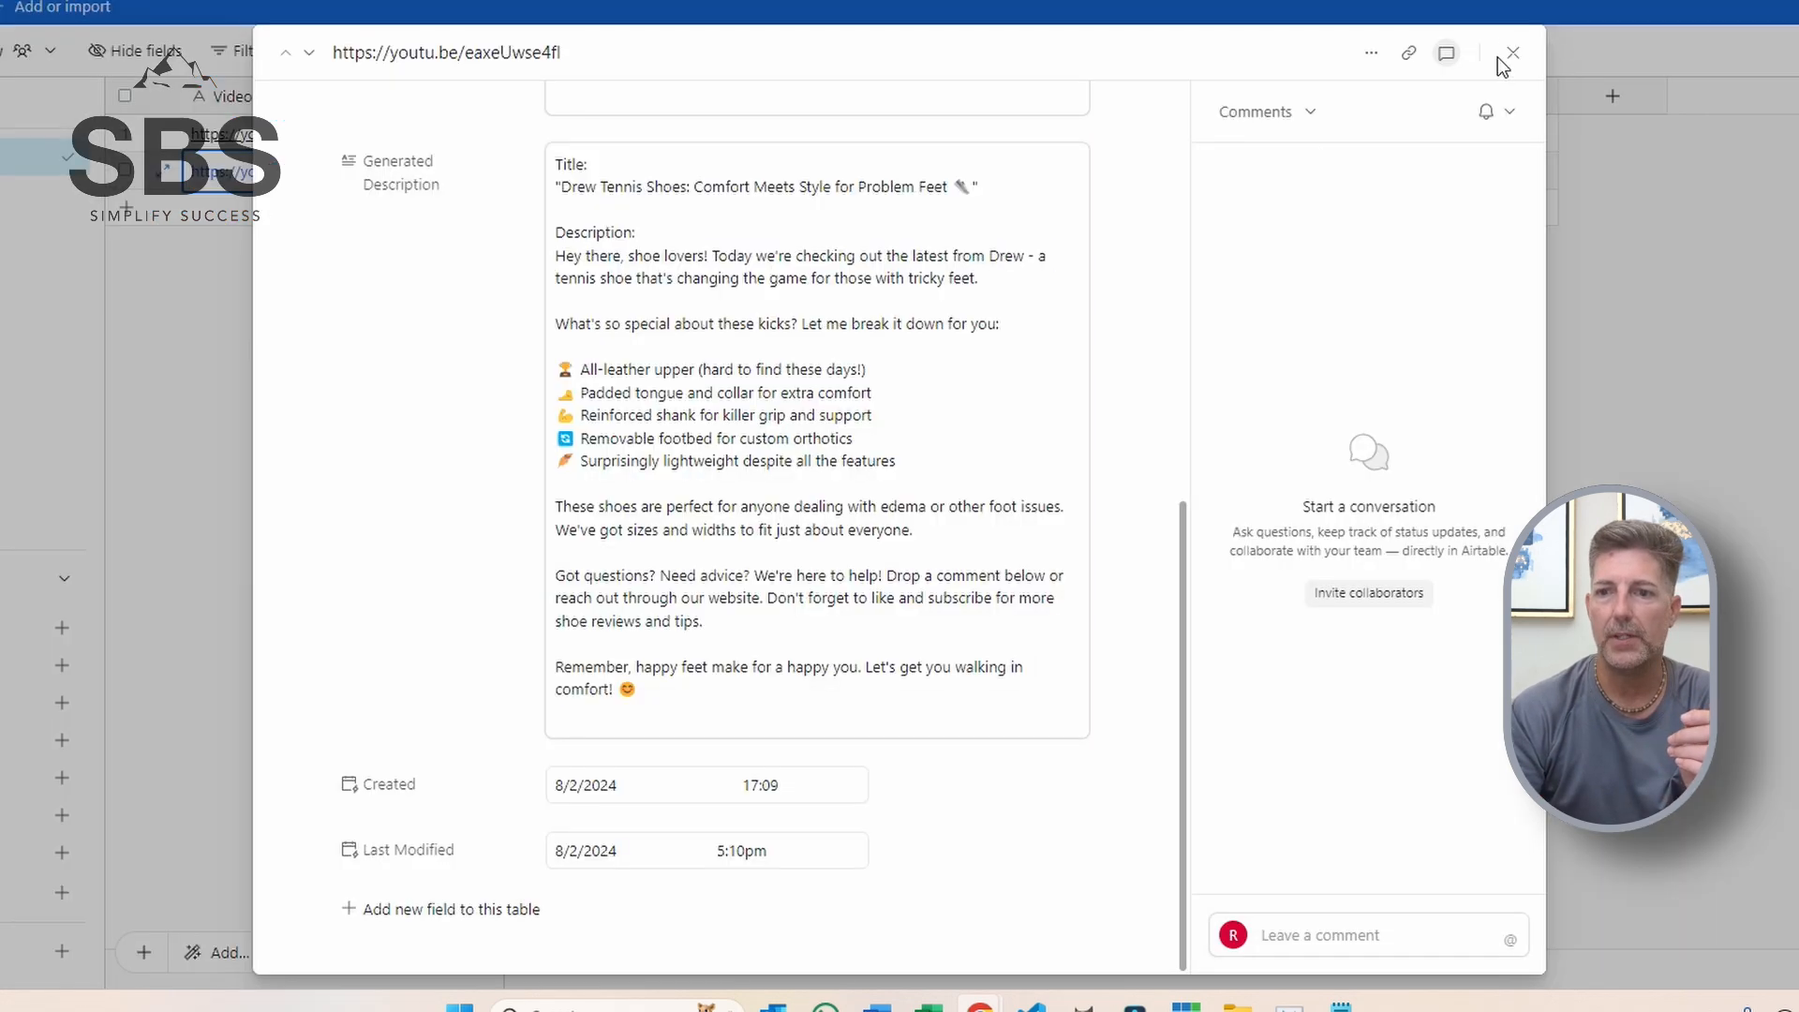
{"action": "left_click", "coordinate": [1513, 54]}
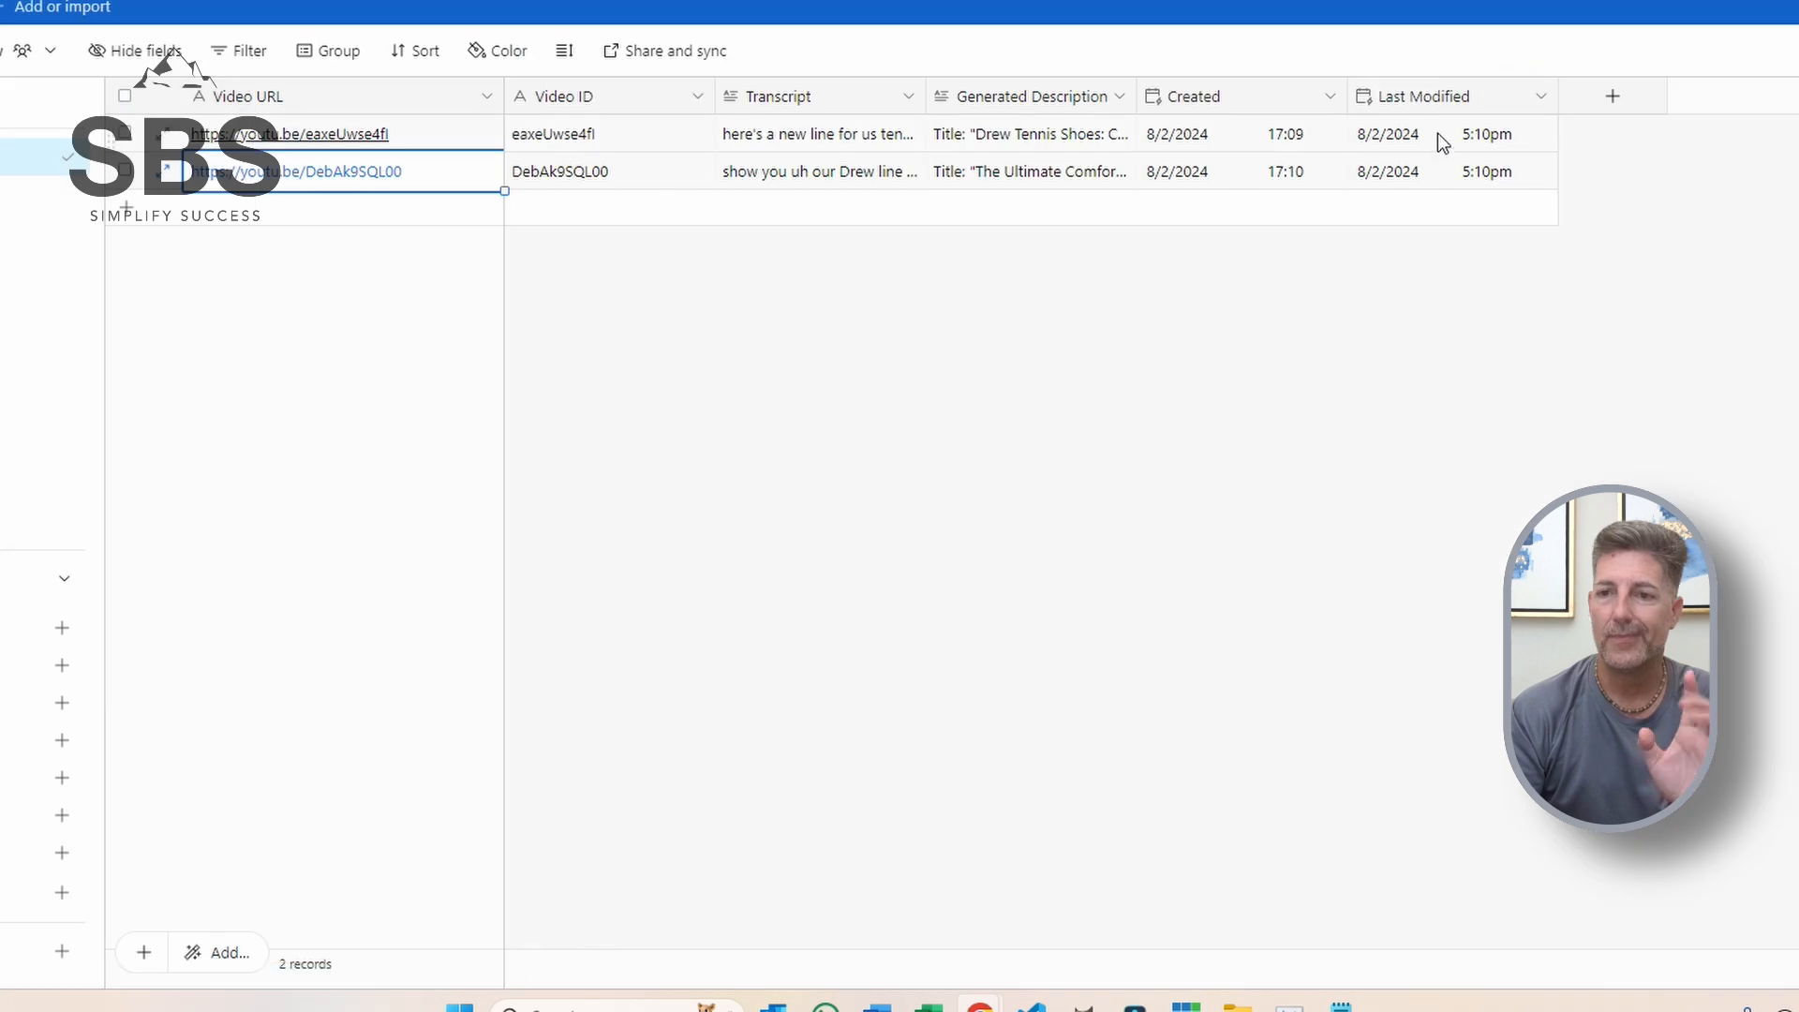
{"action": "left_click", "coordinate": [1613, 97]}
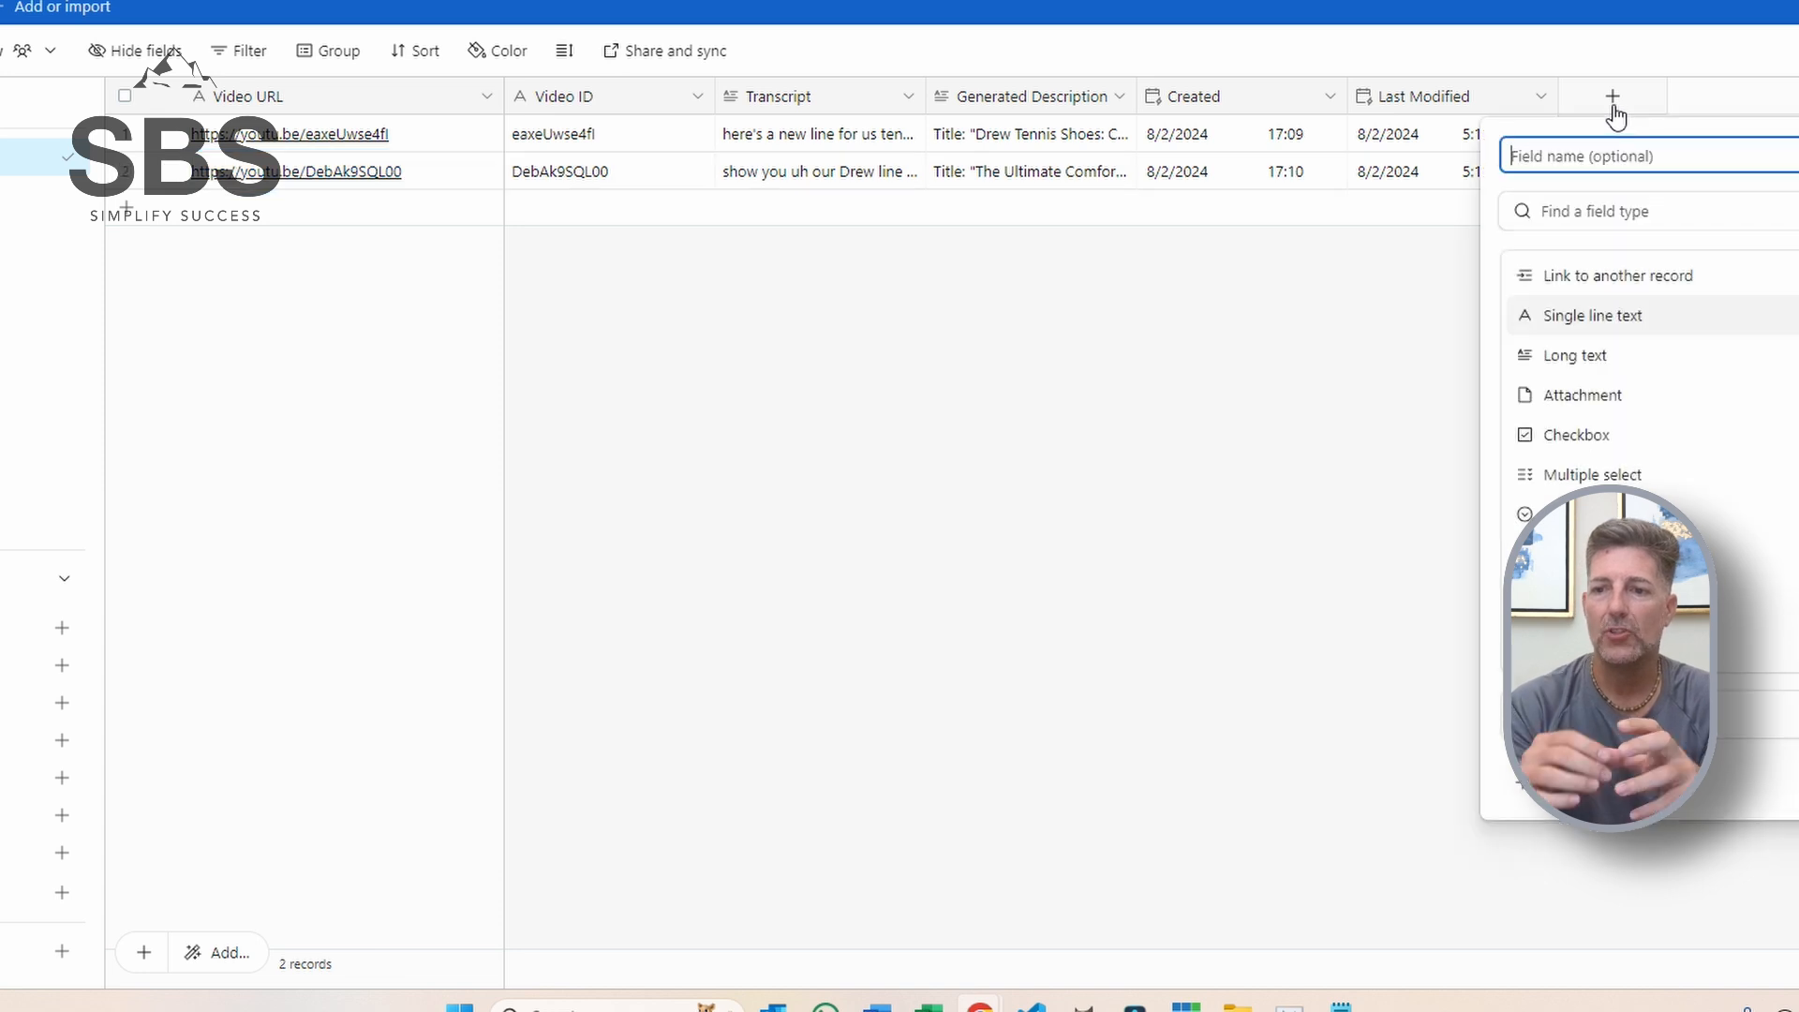
{"action": "left_click", "coordinate": [1629, 476]}
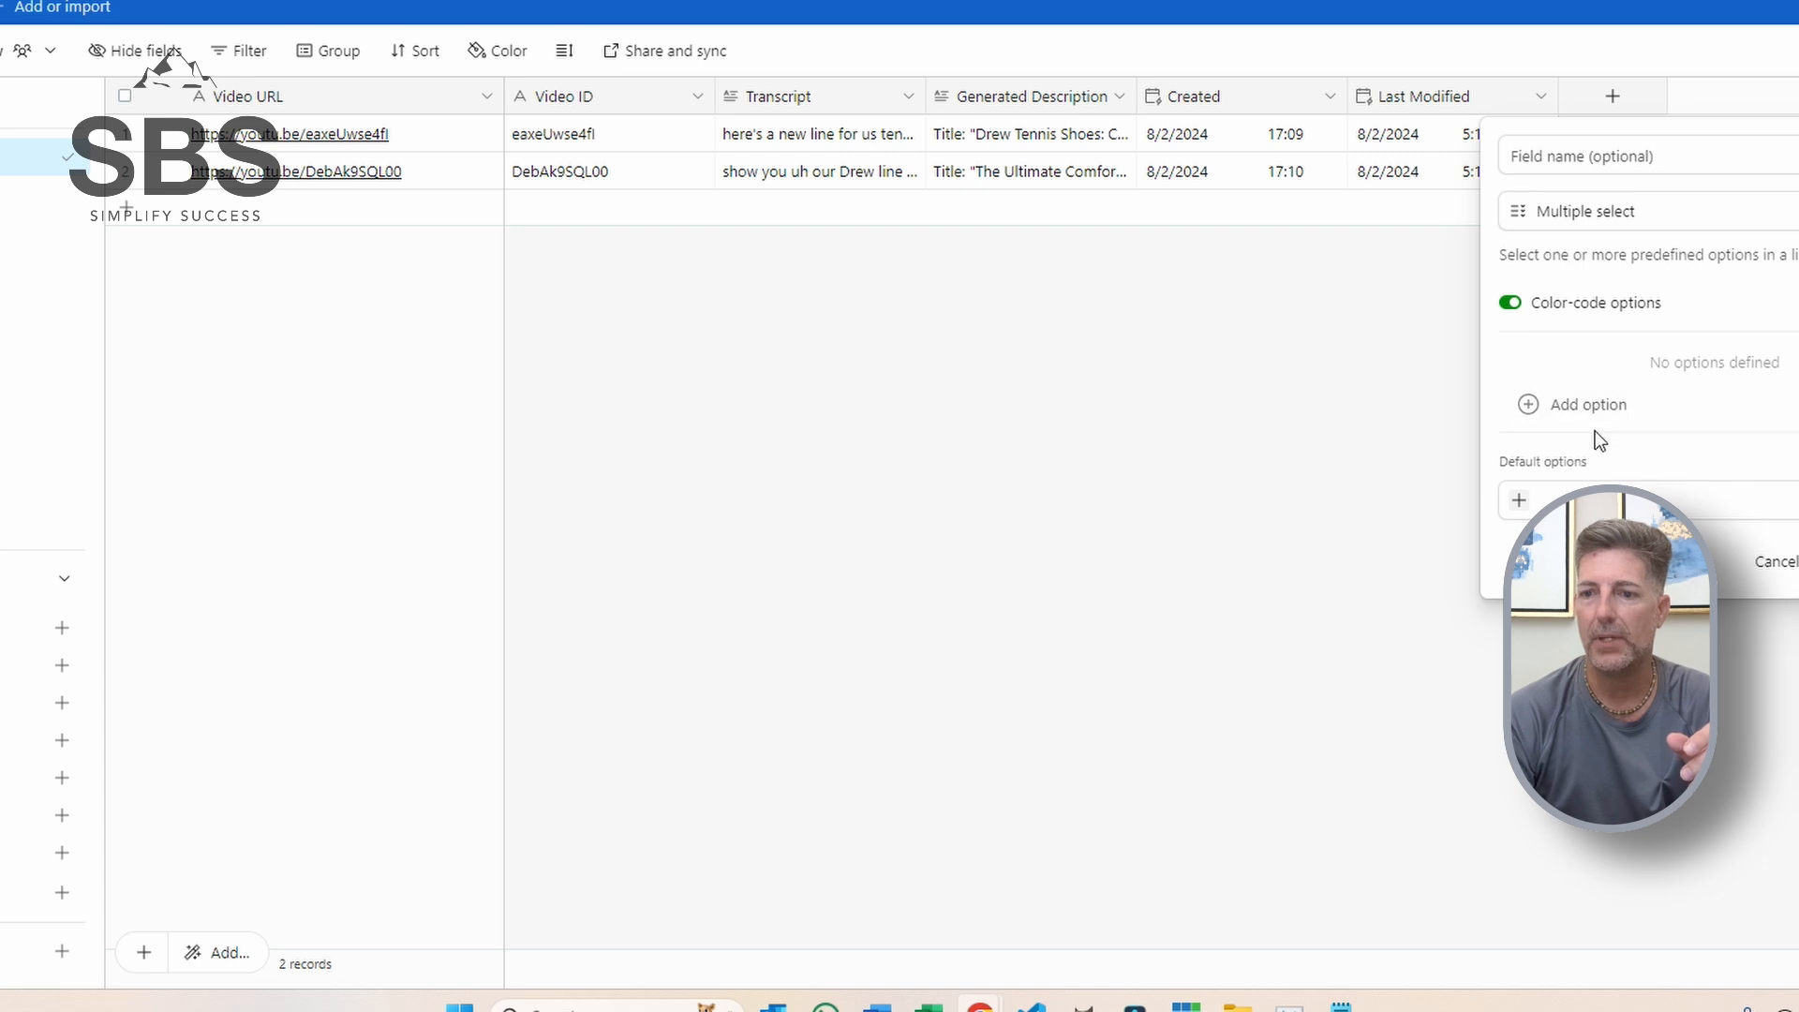
{"action": "left_click", "coordinate": [1595, 414]}
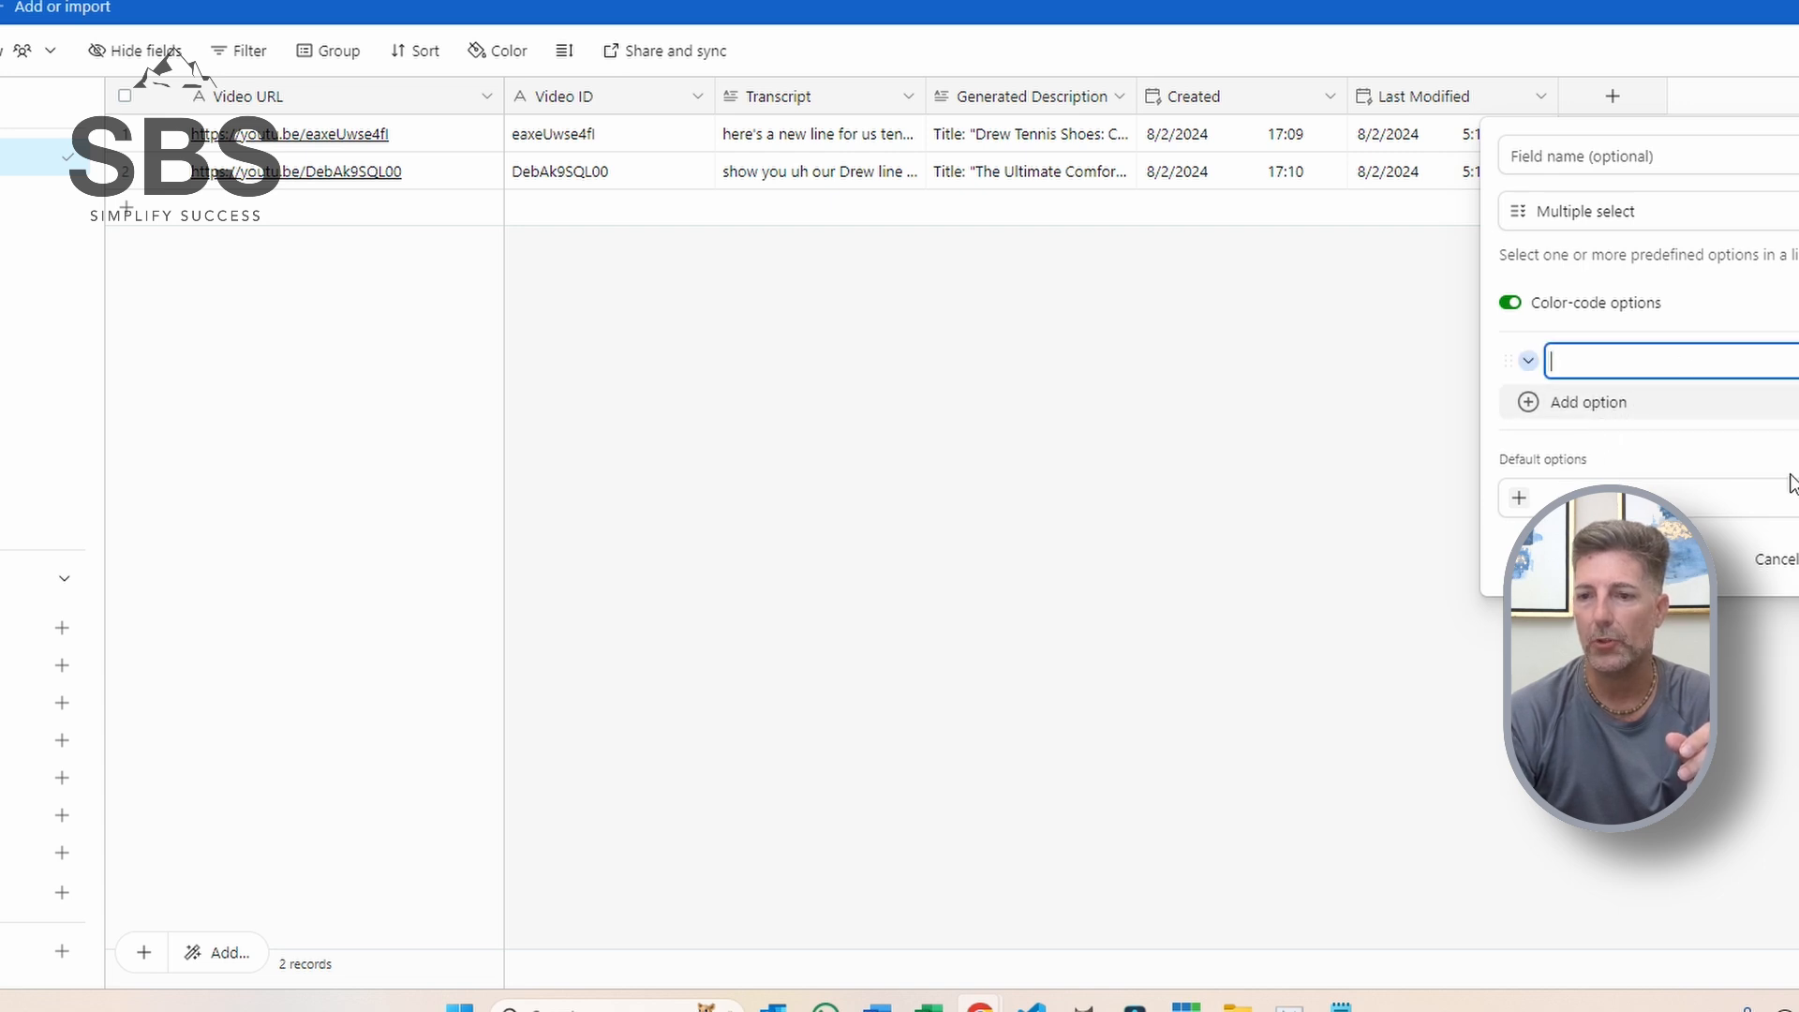
{"action": "left_click", "coordinate": [1776, 560]}
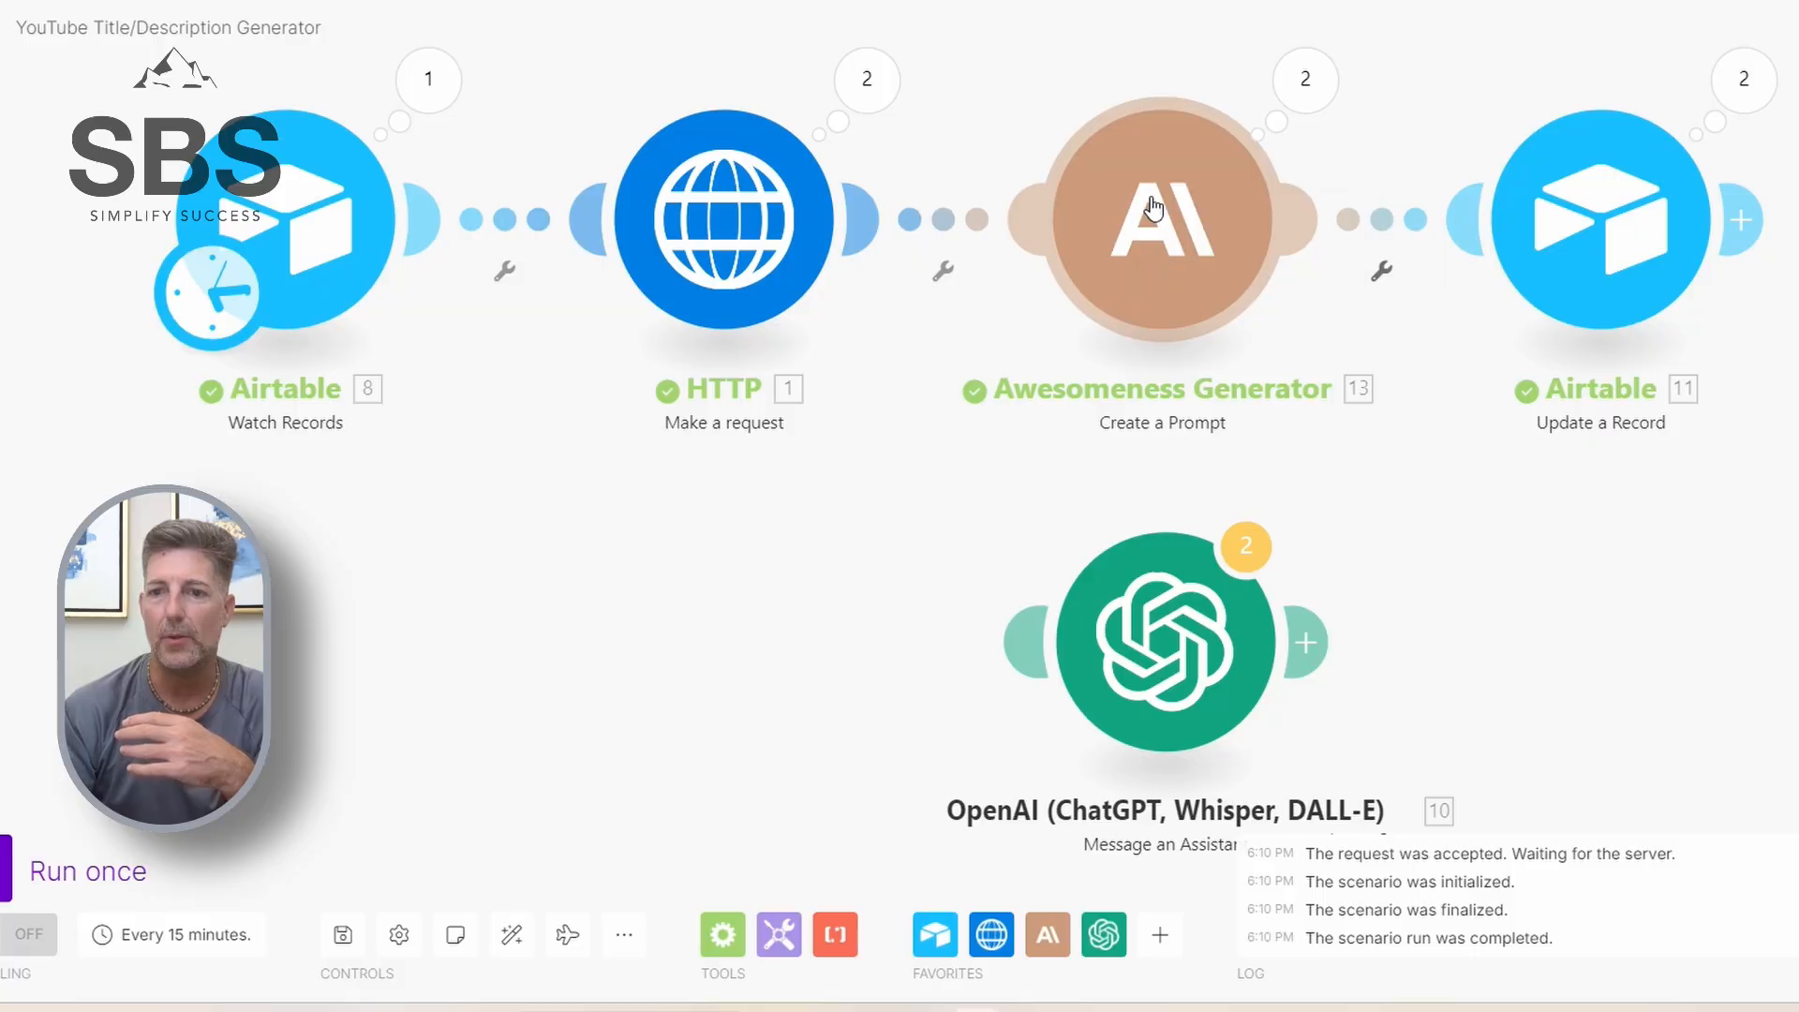
In the Make scenario, open the Anthropic Claude module, review its model settings, prompt text and tone of voice instructions, and close it.
{"action": "left_click", "coordinate": [1154, 208]}
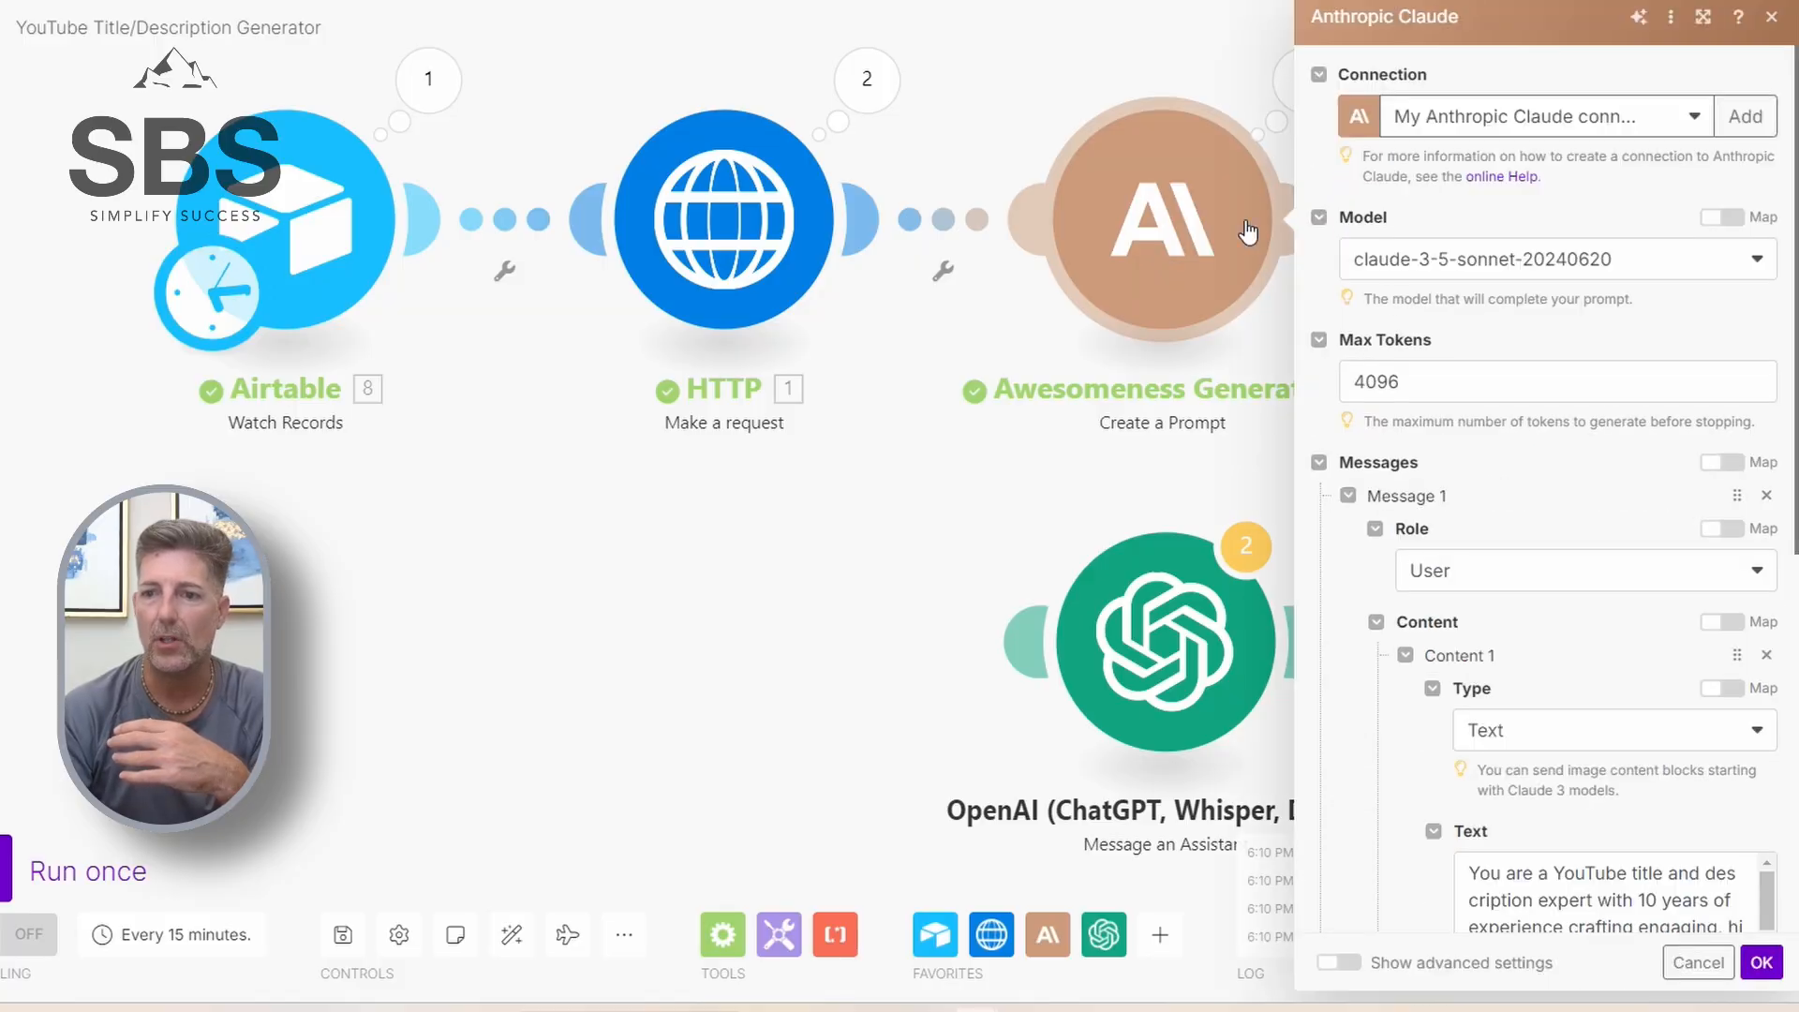
{"action": "scroll", "coordinate": [1522, 526], "scroll_direction": "down", "scroll_amount": 4}
{"action": "scroll", "coordinate": [1522, 526], "scroll_direction": "down", "scroll_amount": 3}
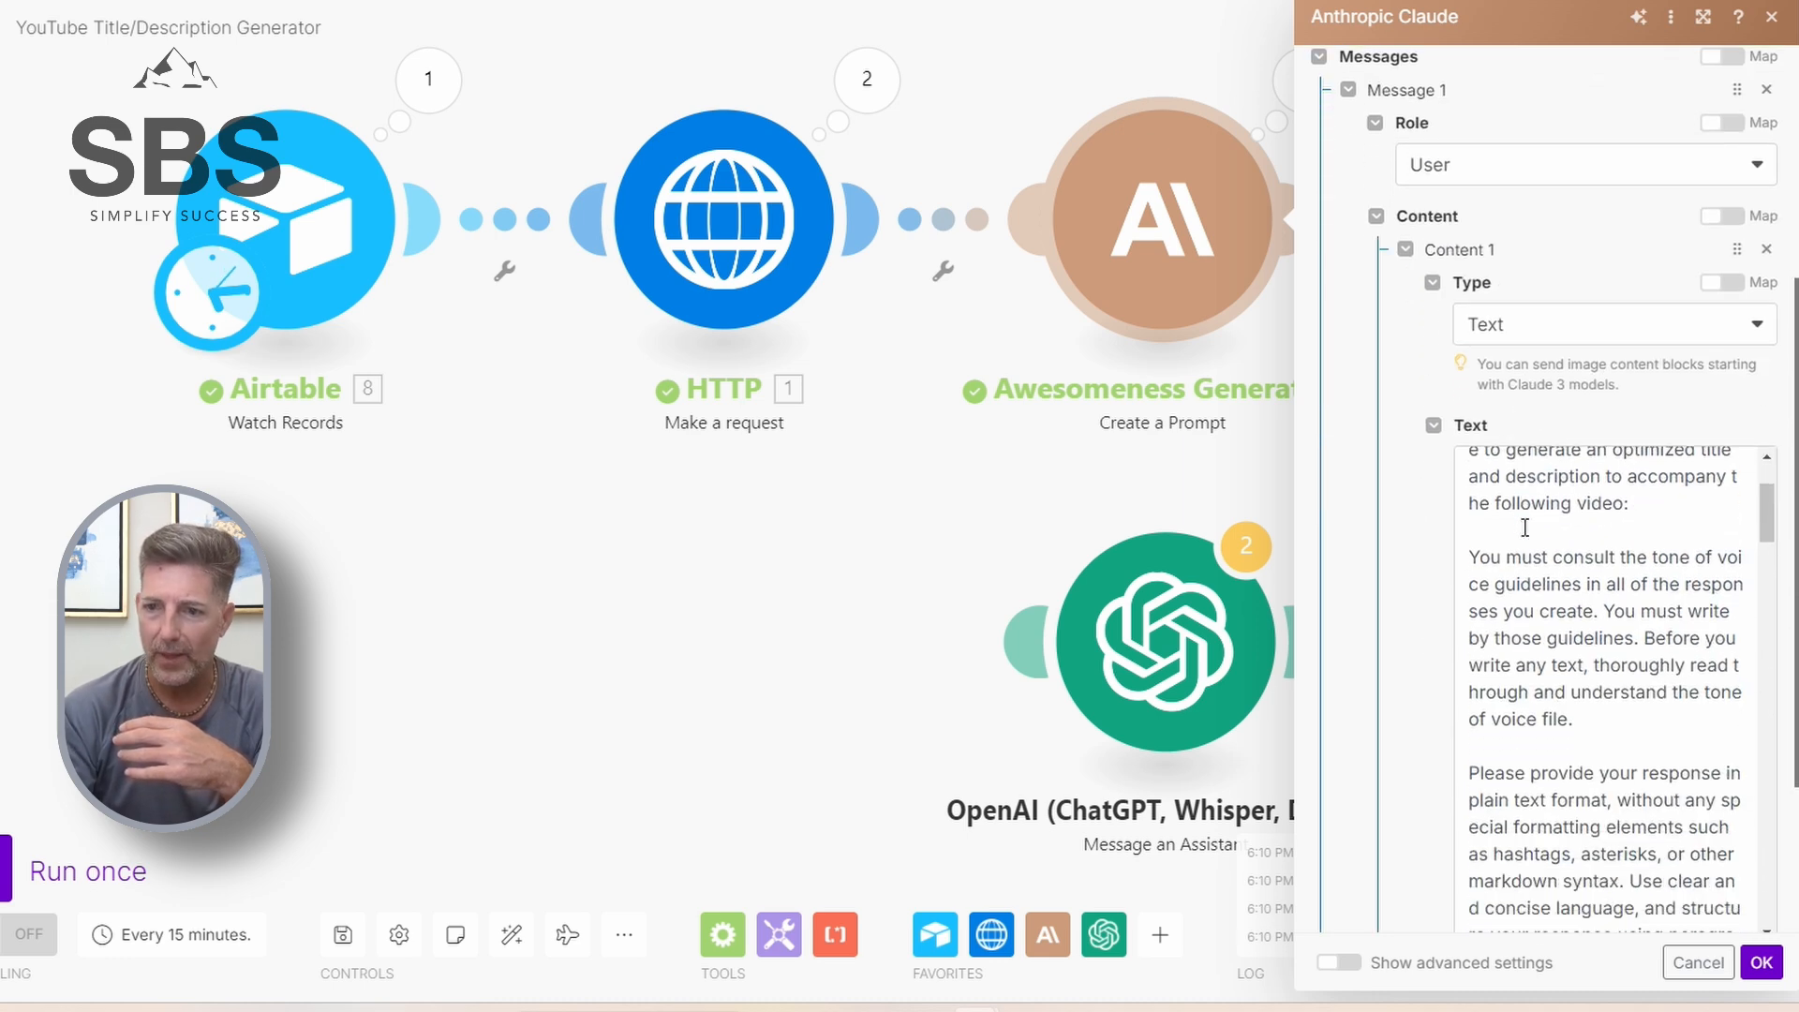
{"action": "scroll", "coordinate": [1524, 527], "scroll_direction": "down", "scroll_amount": 6}
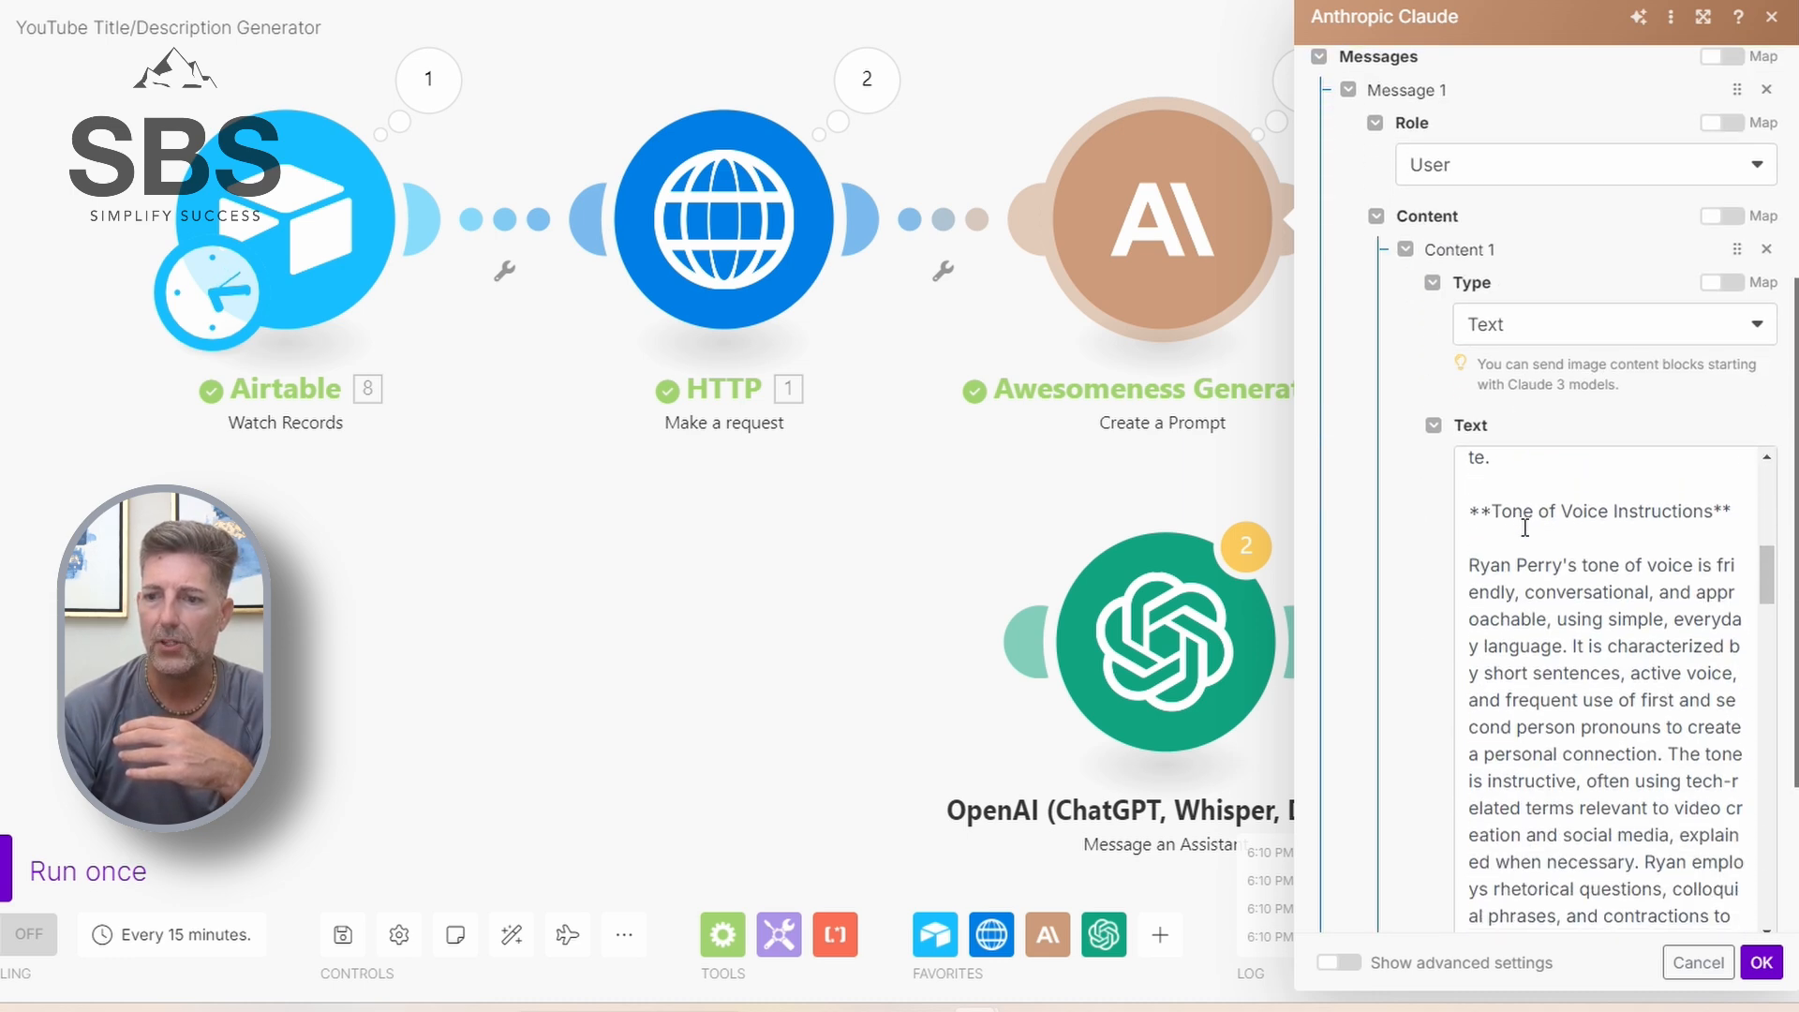
{"action": "scroll", "coordinate": [1525, 527], "scroll_direction": "up", "scroll_amount": 10}
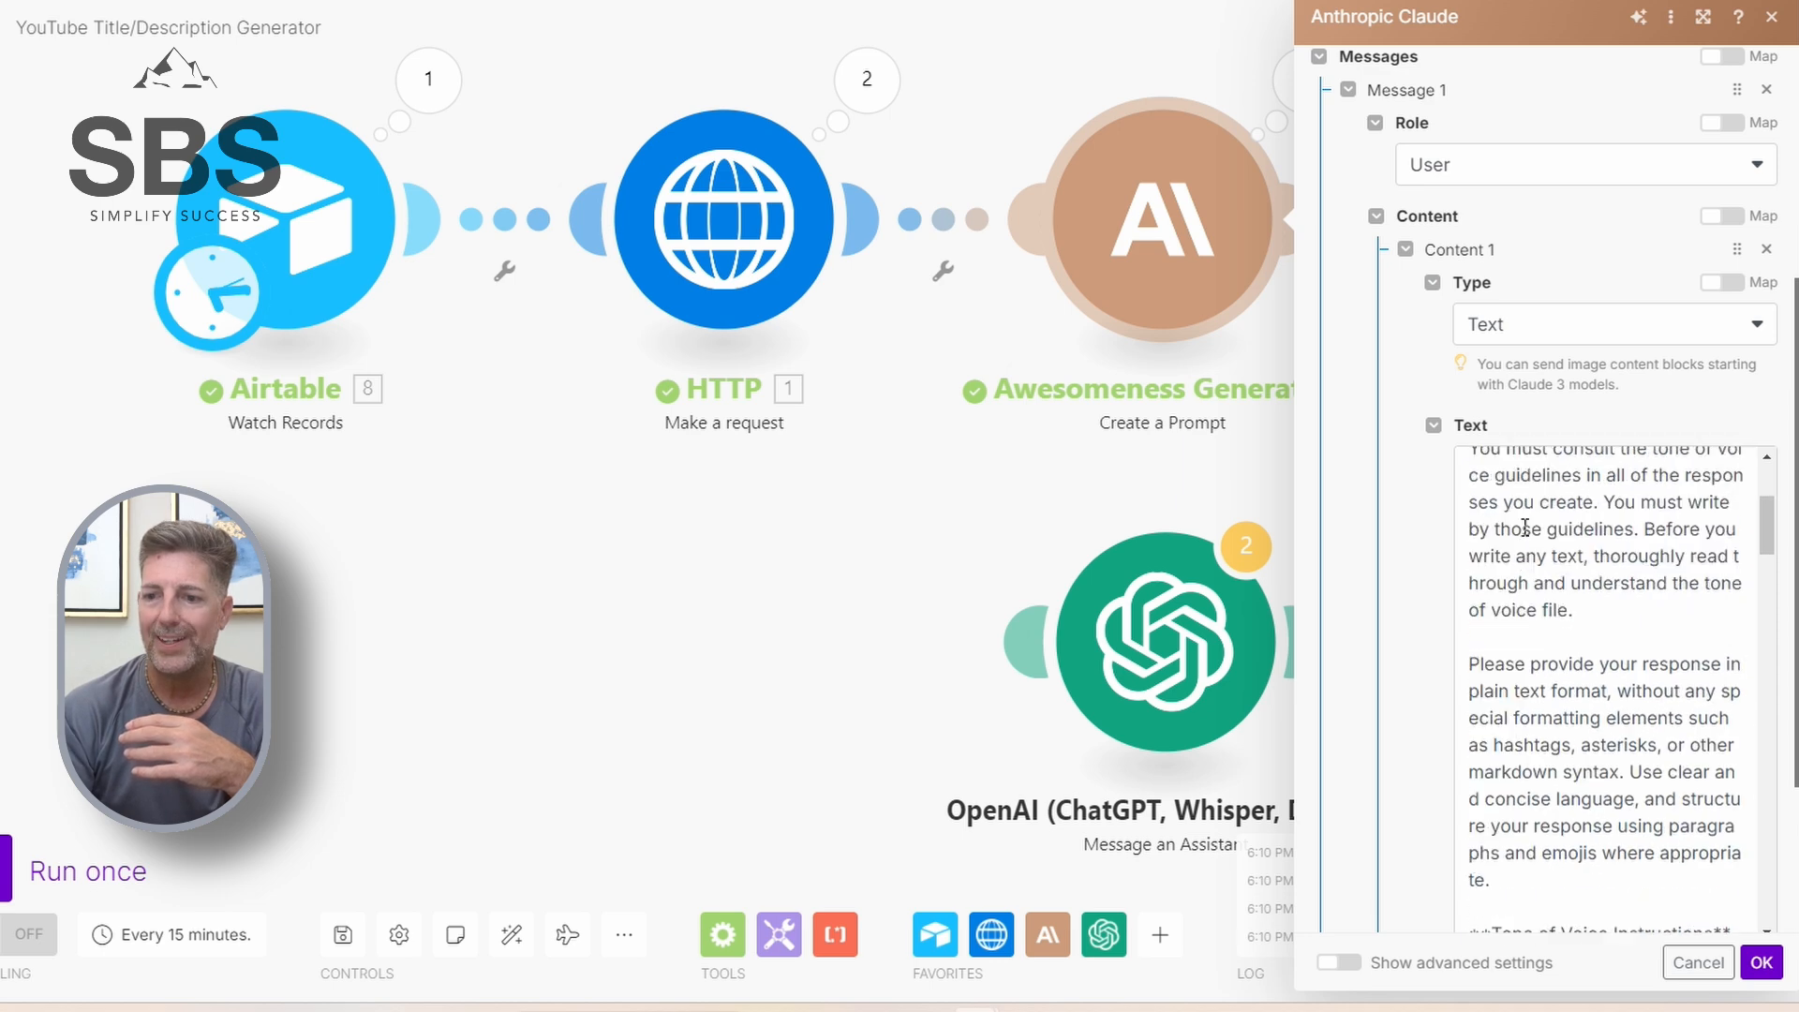
{"action": "scroll", "coordinate": [1524, 527], "scroll_direction": "up", "scroll_amount": 5}
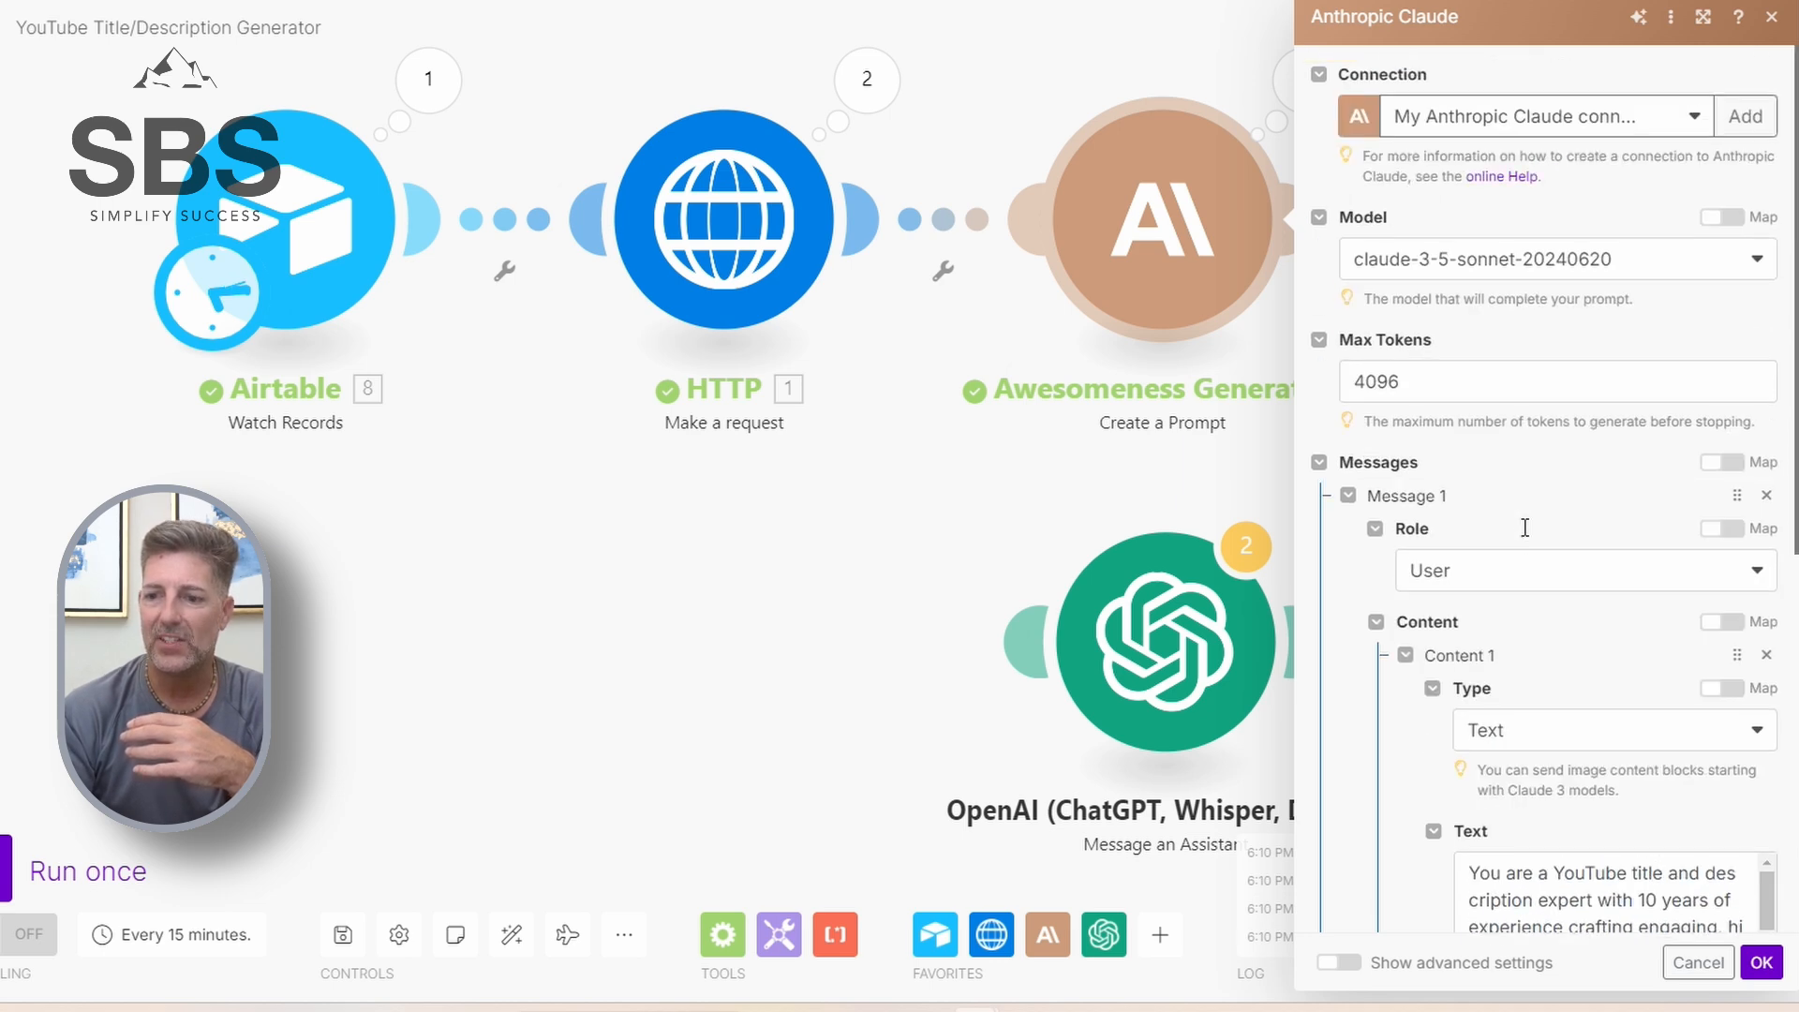
{"action": "left_click", "coordinate": [1698, 962]}
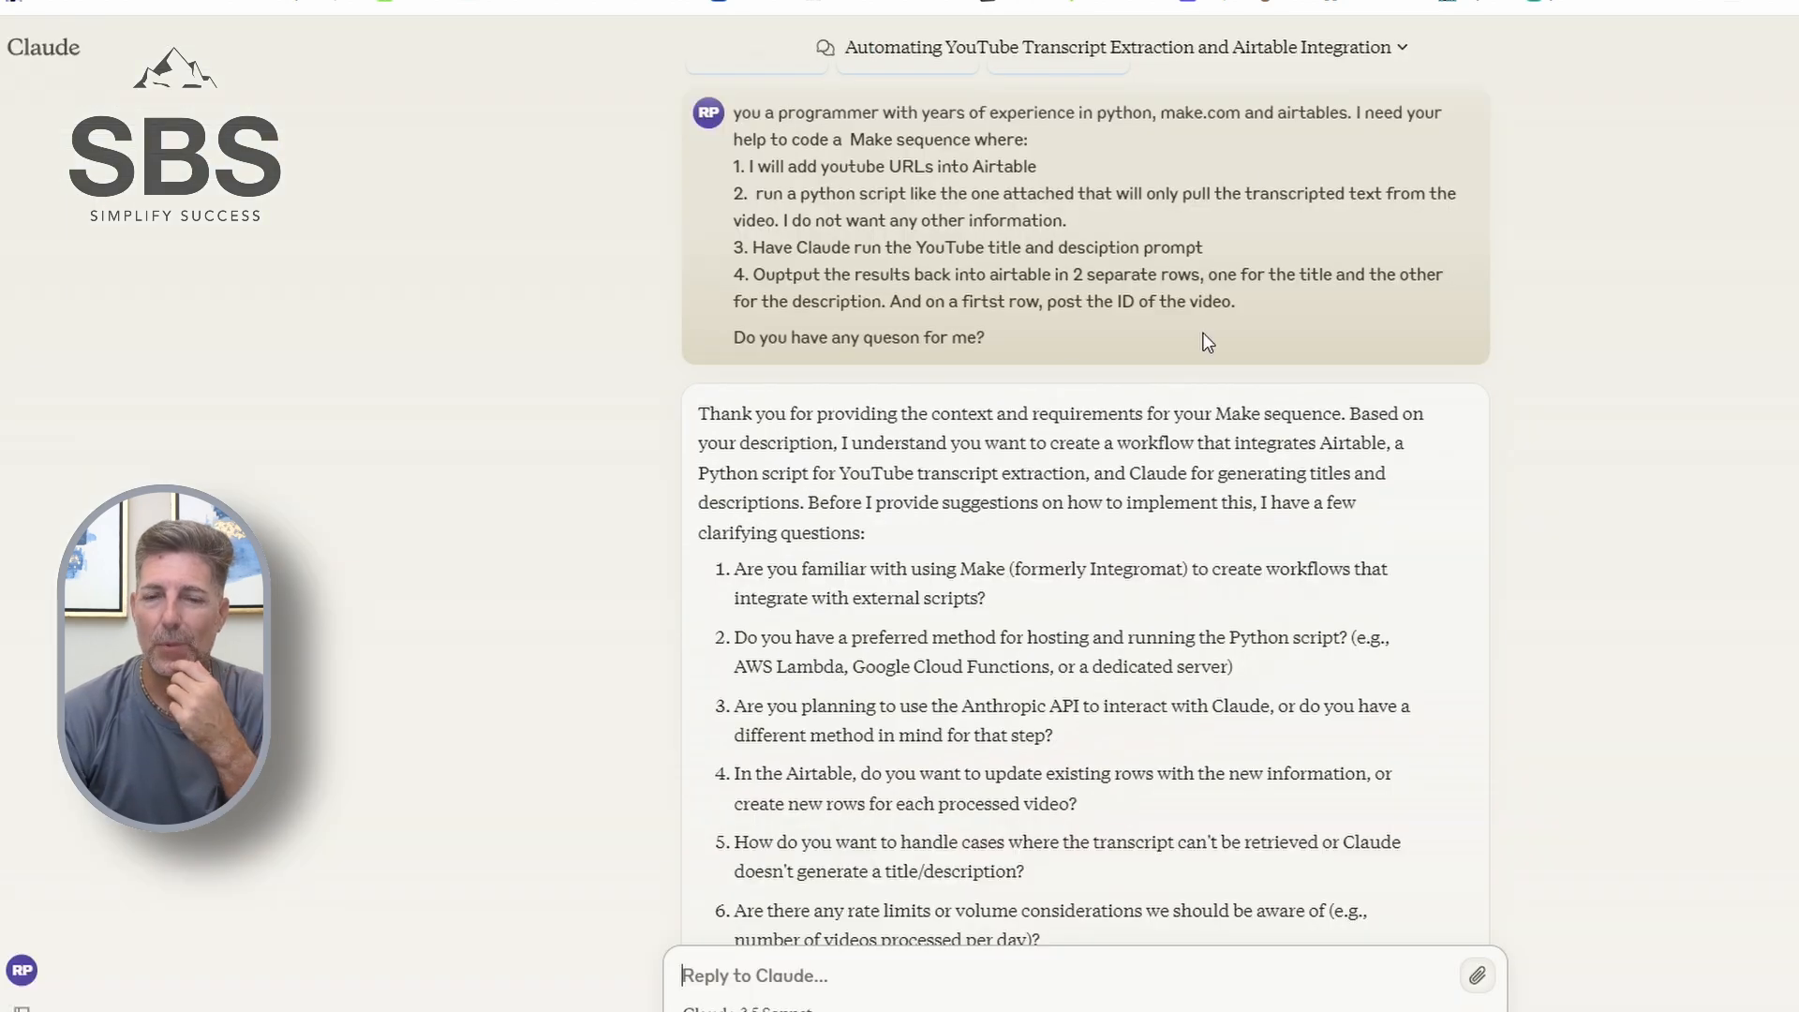
In the Claude conversation on the YouTube transcript automation, highlight the opening prompt and read the clarifying questions and the answers given to them.
{"action": "left_click_drag", "start_coordinate": [735, 117], "coordinate": [1190, 351]}
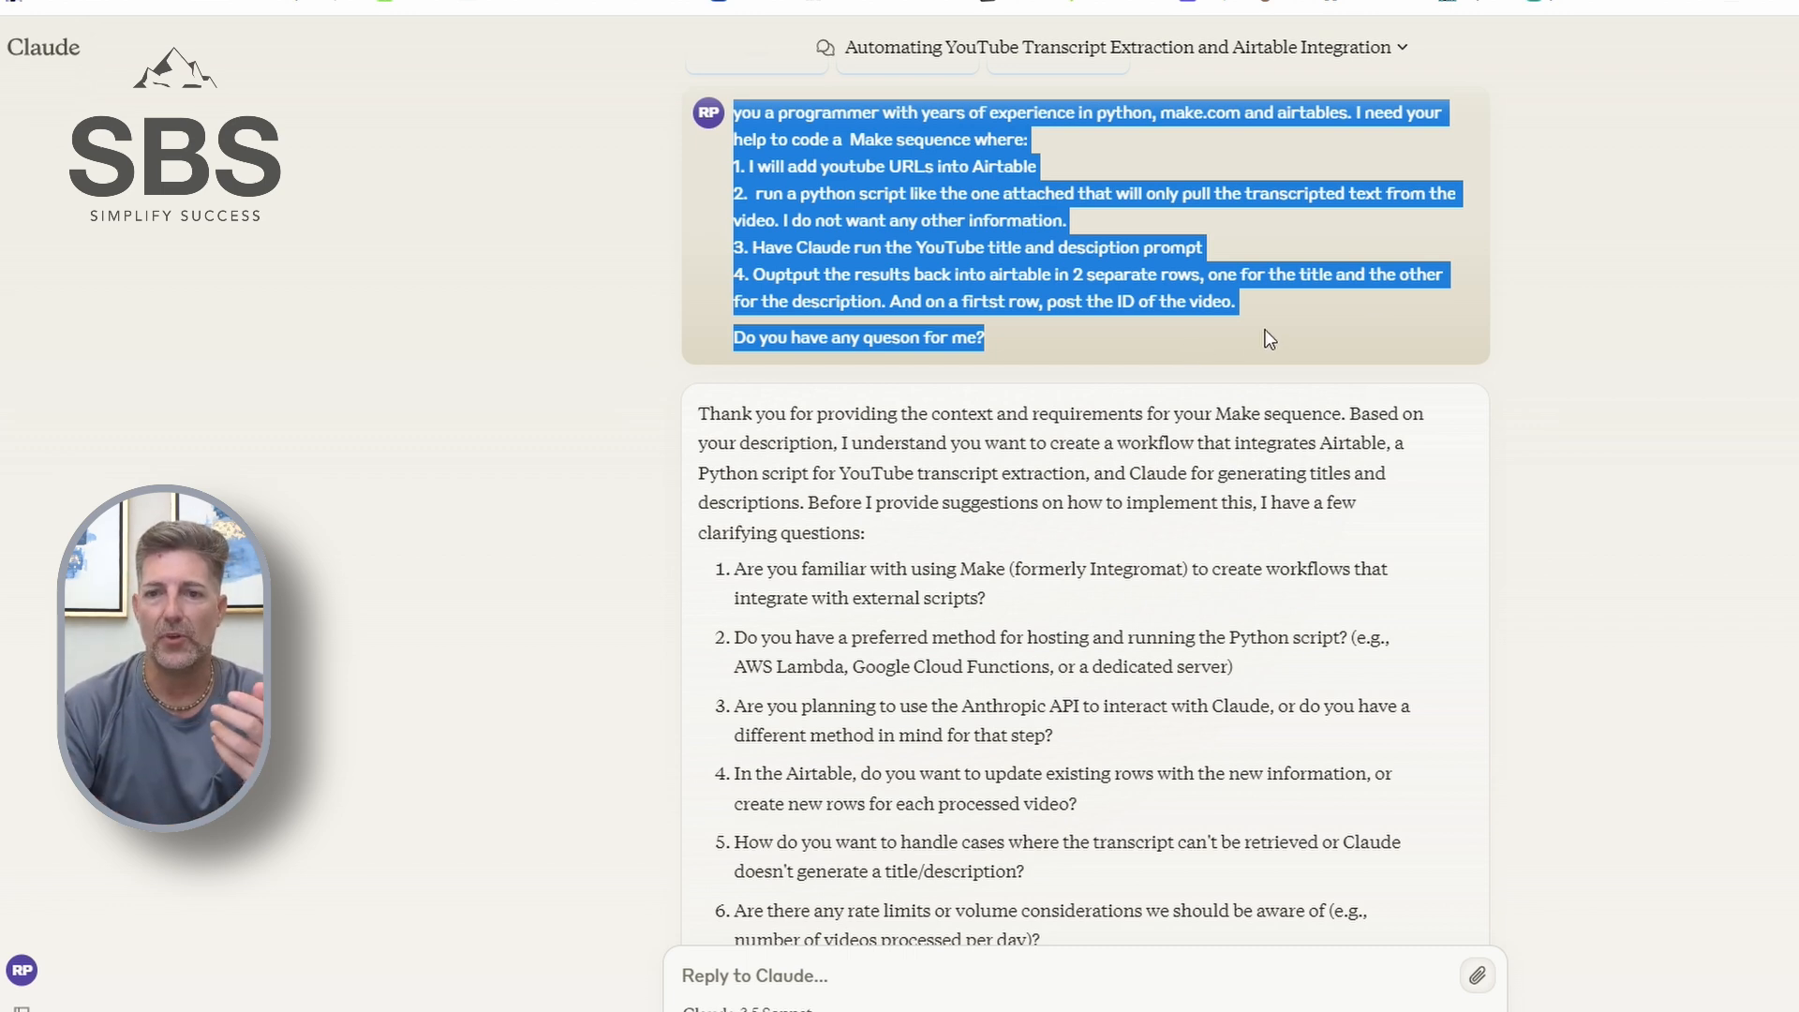
{"action": "scroll", "coordinate": [1251, 334], "scroll_direction": "down", "scroll_amount": 1}
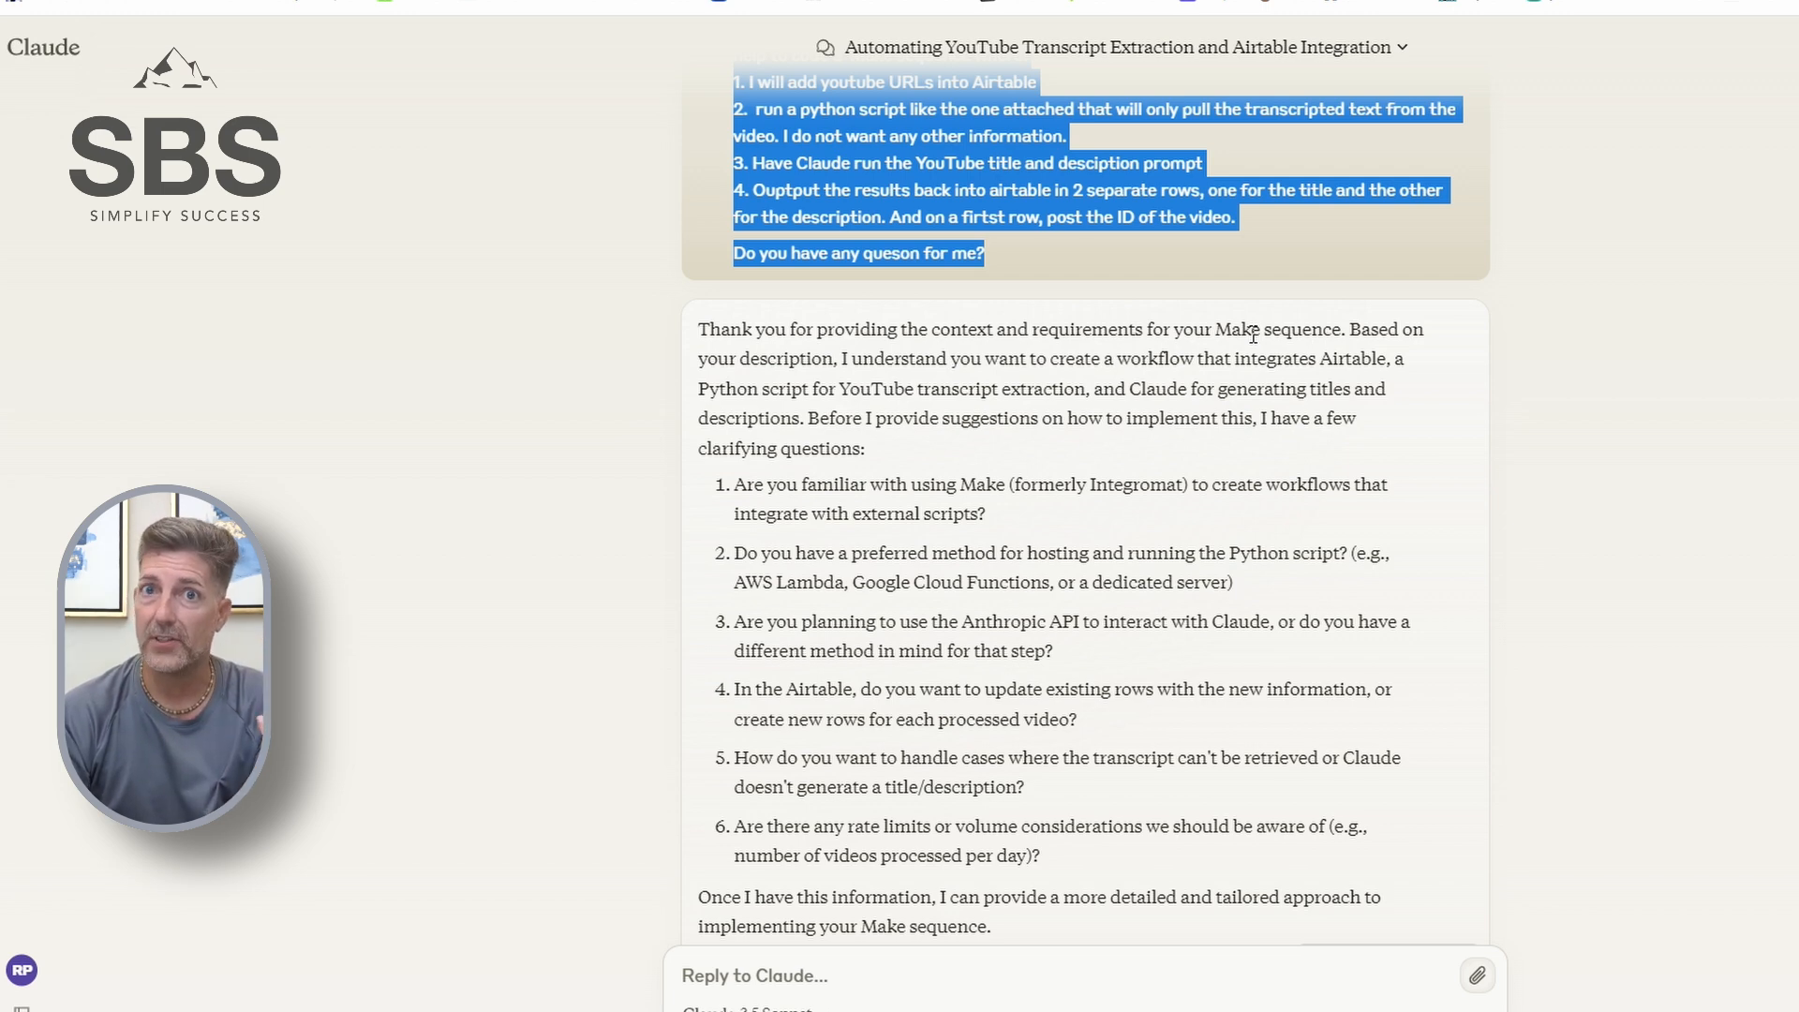
{"action": "scroll", "coordinate": [1463, 582], "scroll_direction": "down", "scroll_amount": 2}
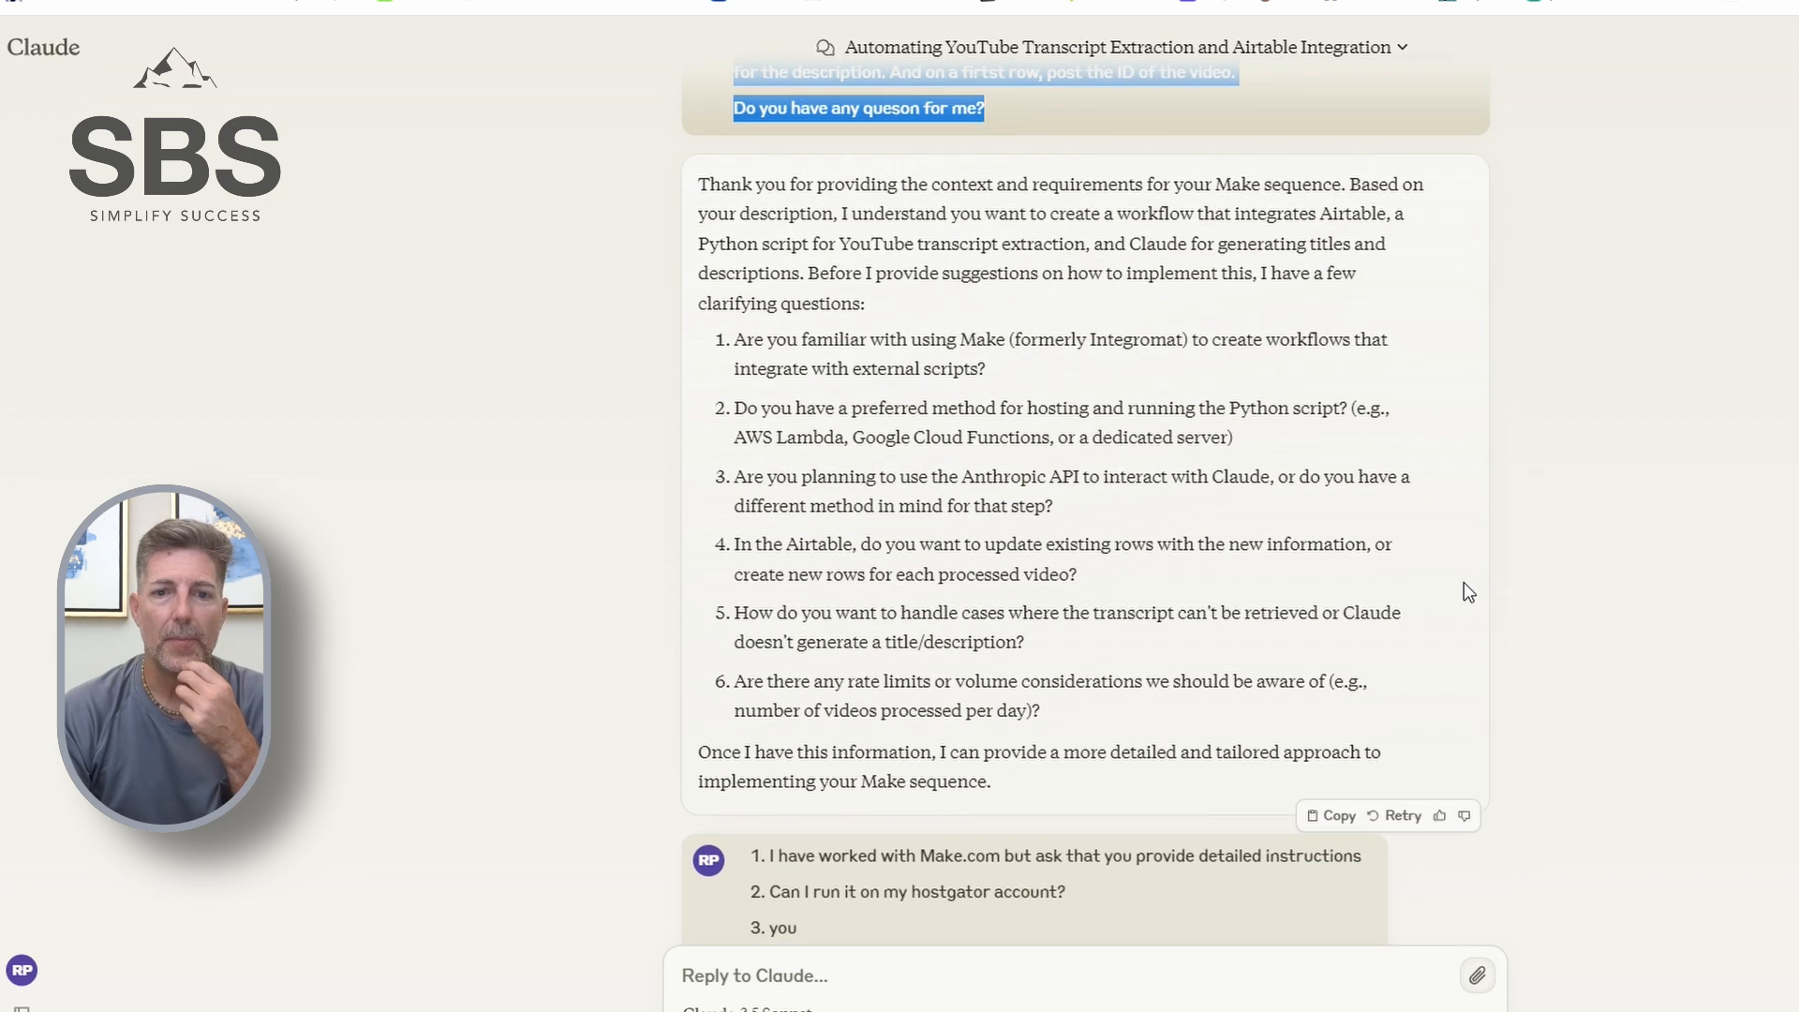
{"action": "scroll", "coordinate": [1464, 582], "scroll_direction": "down", "scroll_amount": 5}
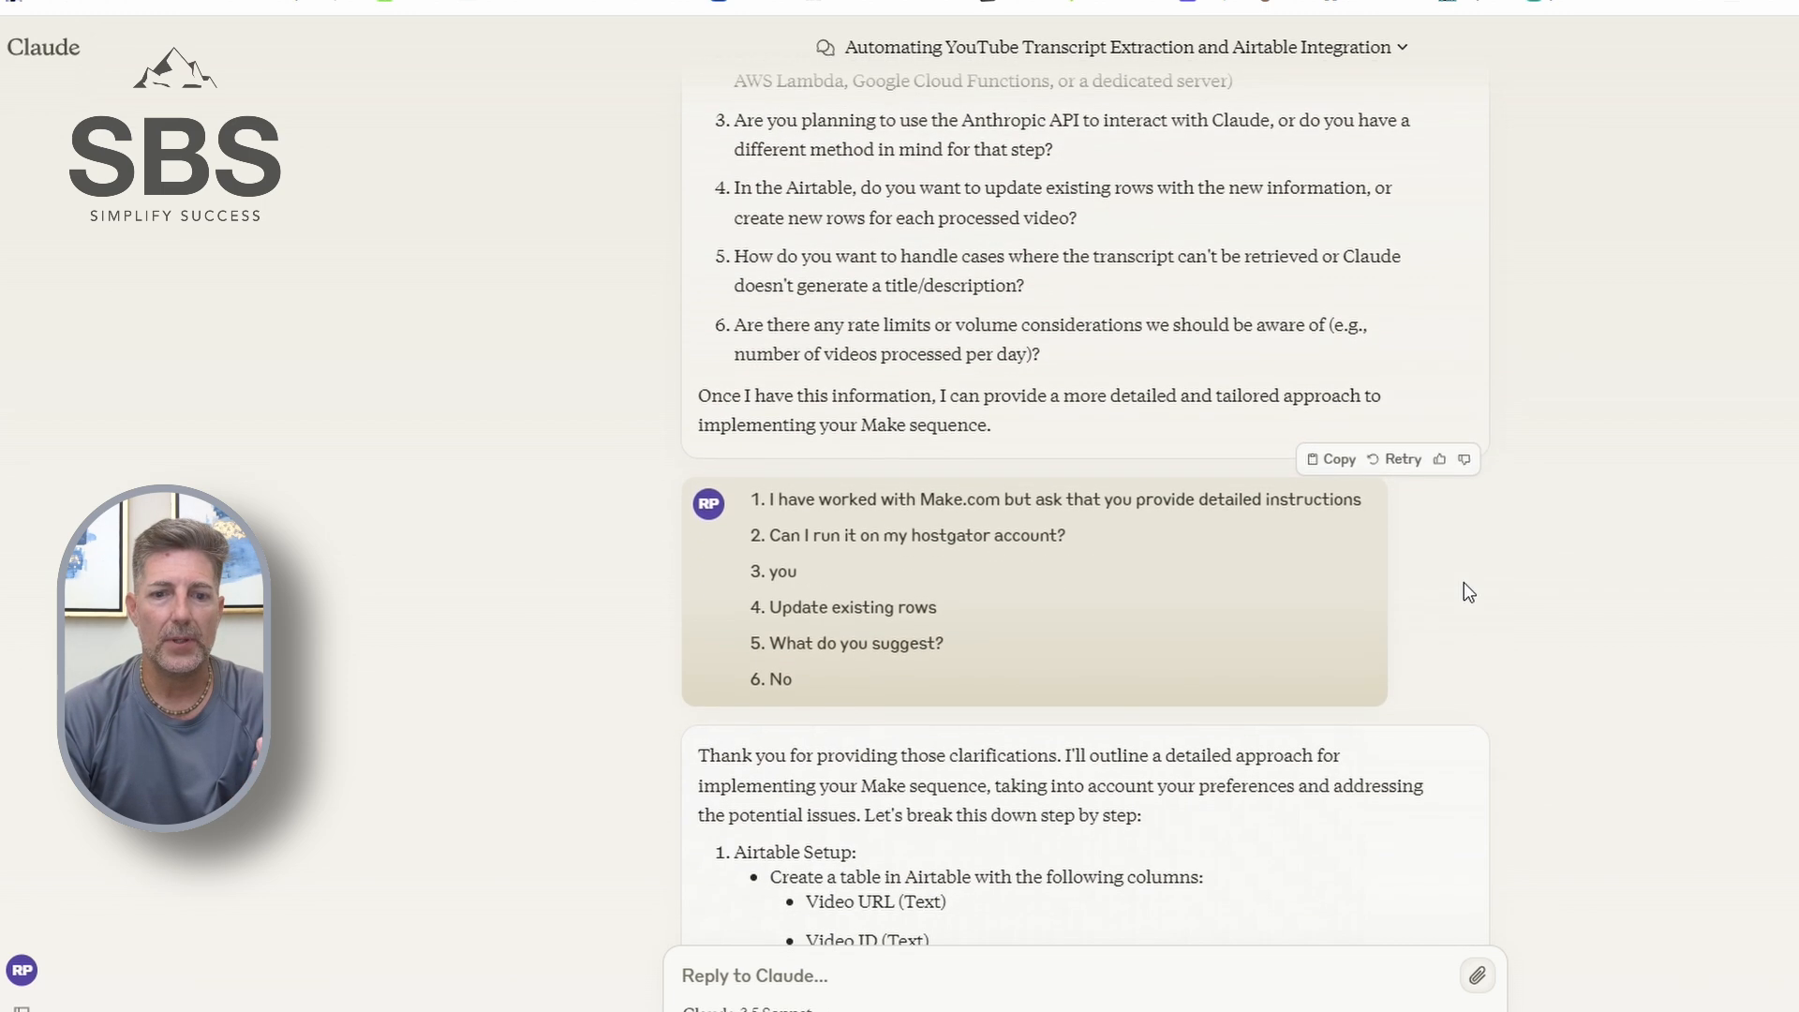
{"action": "scroll", "coordinate": [1464, 582], "scroll_direction": "up", "scroll_amount": 3}
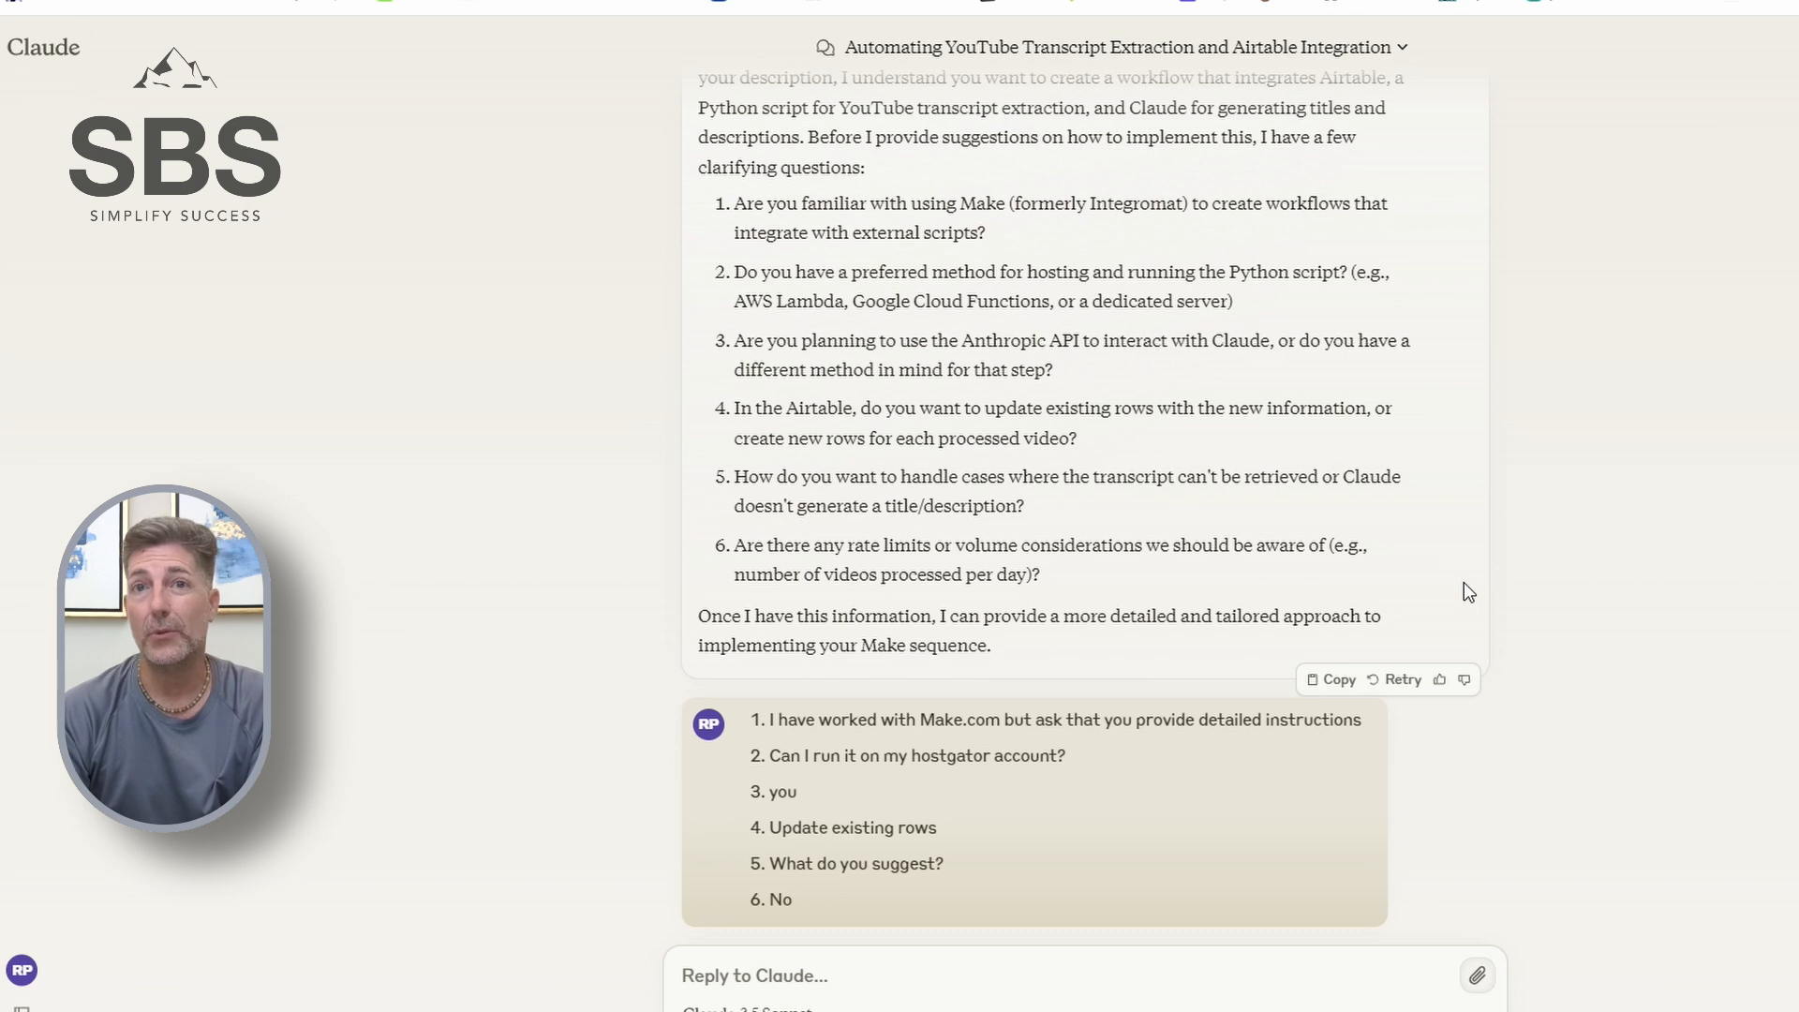
{"action": "scroll", "coordinate": [1464, 592], "scroll_direction": "down", "scroll_amount": 5}
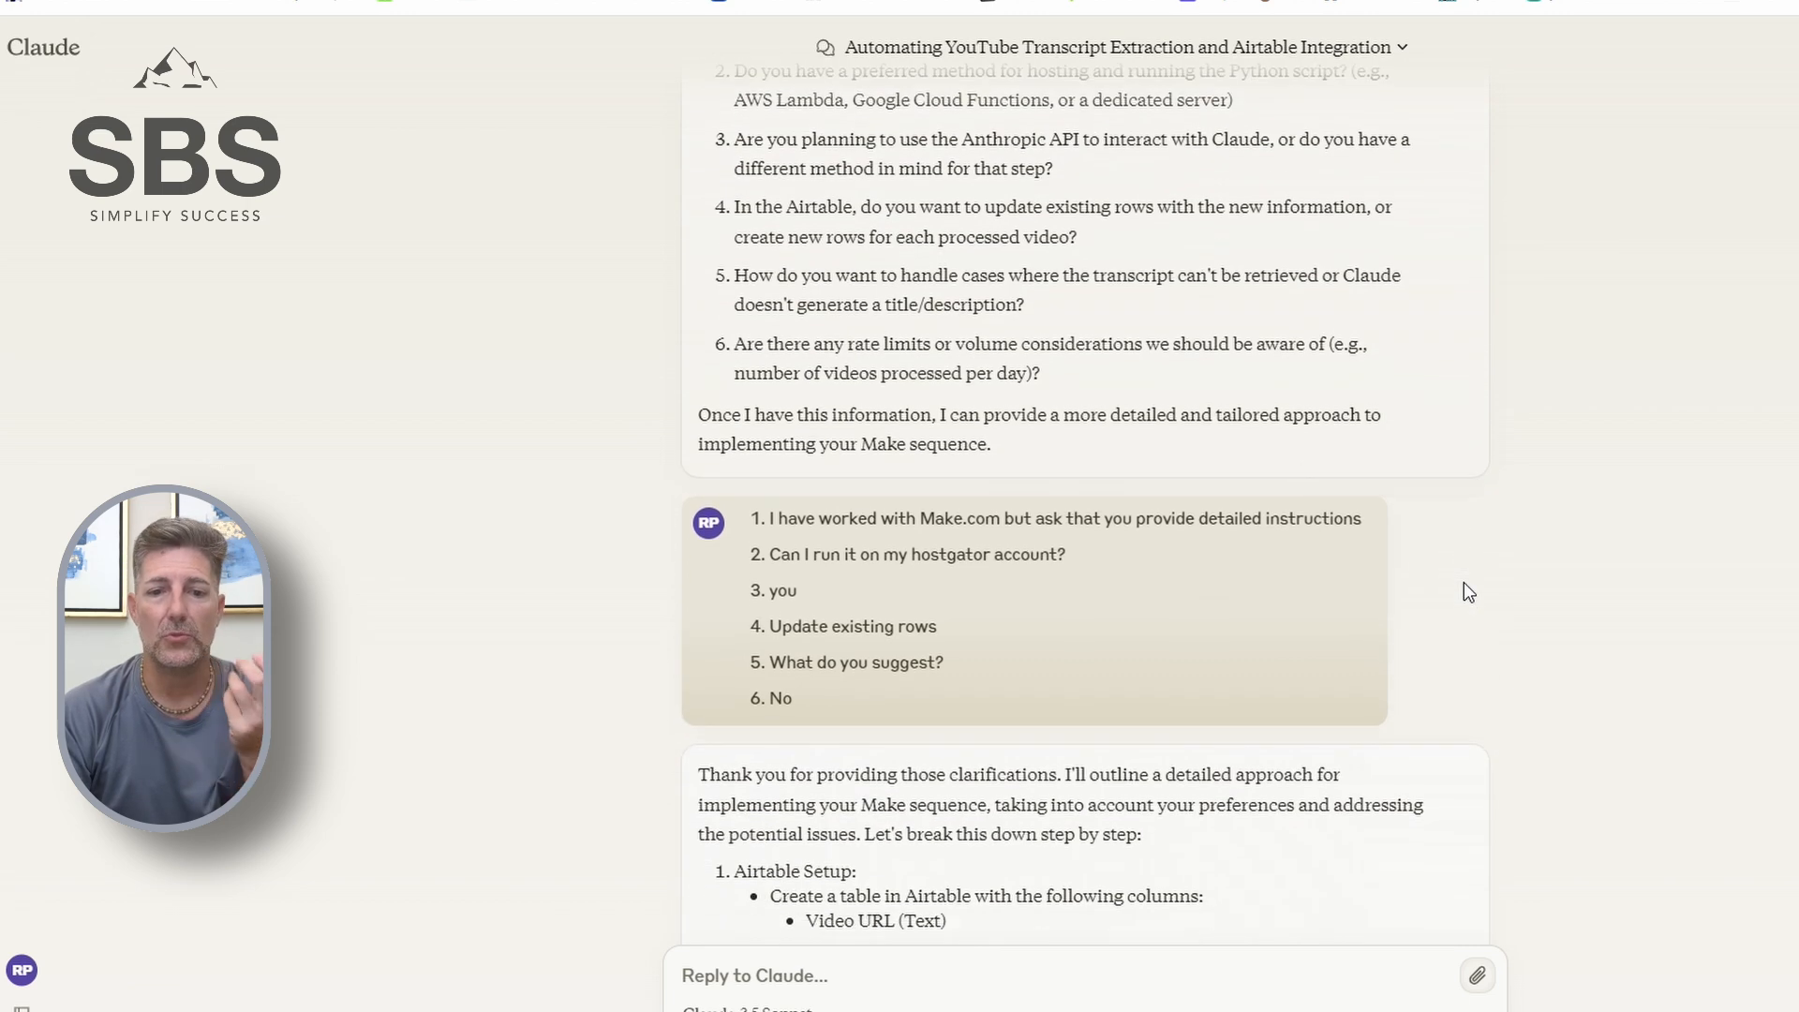
Read on through Claude's instructions for the Airtable setup, Python transcript scripts, Make sequence, hosting options and Google Cloud Functions setup.
{"action": "scroll", "coordinate": [1464, 589], "scroll_direction": "down", "scroll_amount": 12}
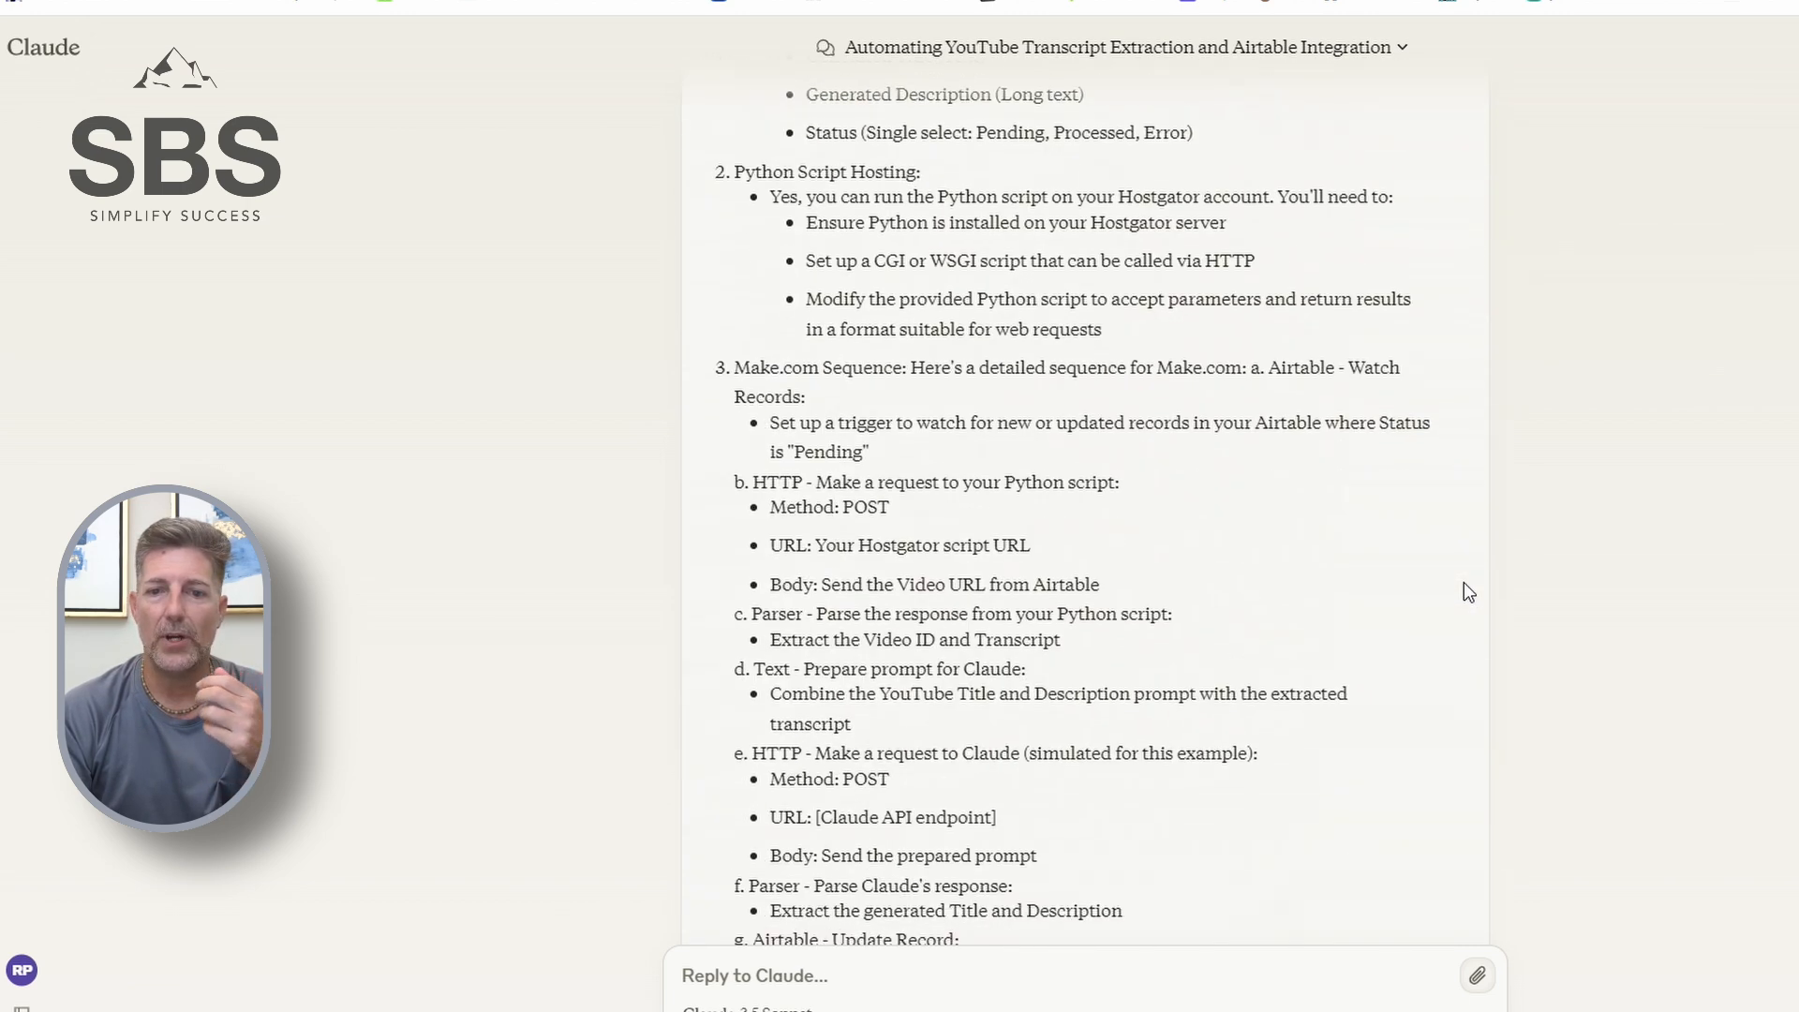
{"action": "scroll", "coordinate": [1464, 582], "scroll_direction": "down", "scroll_amount": 20}
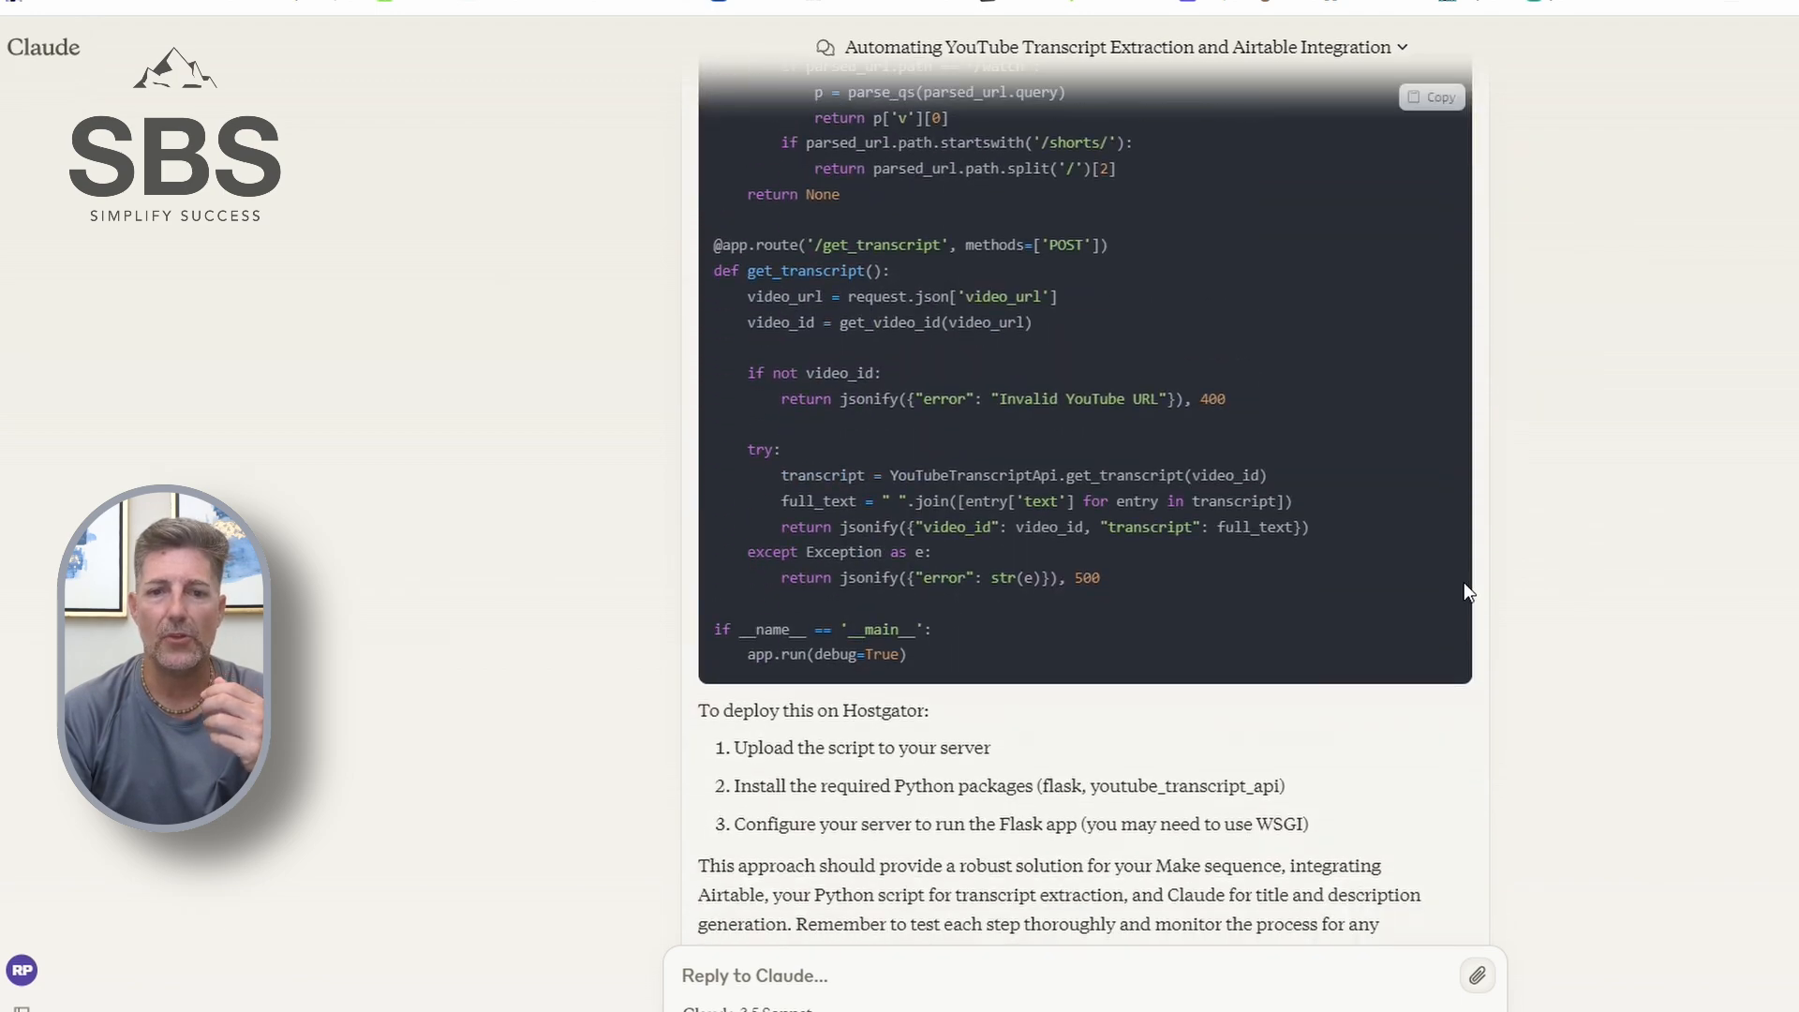
{"action": "scroll", "coordinate": [1463, 582], "scroll_direction": "down", "scroll_amount": 6}
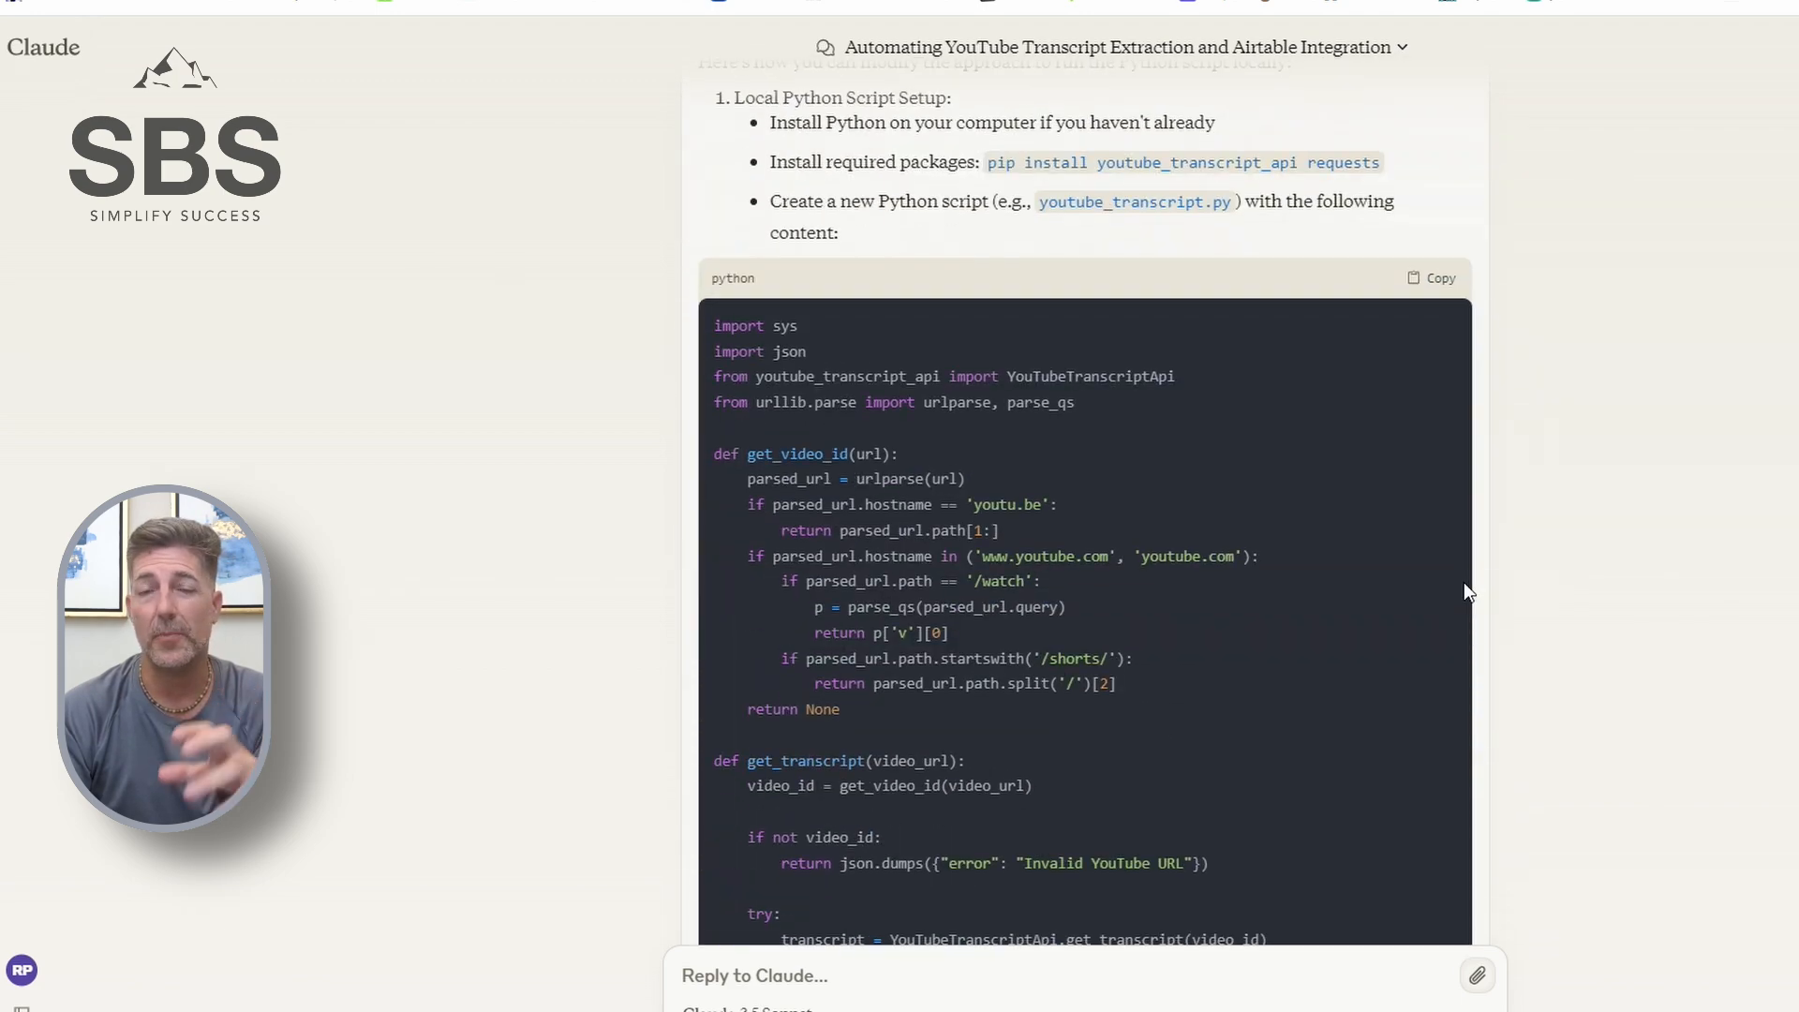
{"action": "scroll", "coordinate": [1467, 590], "scroll_direction": "down", "scroll_amount": 8}
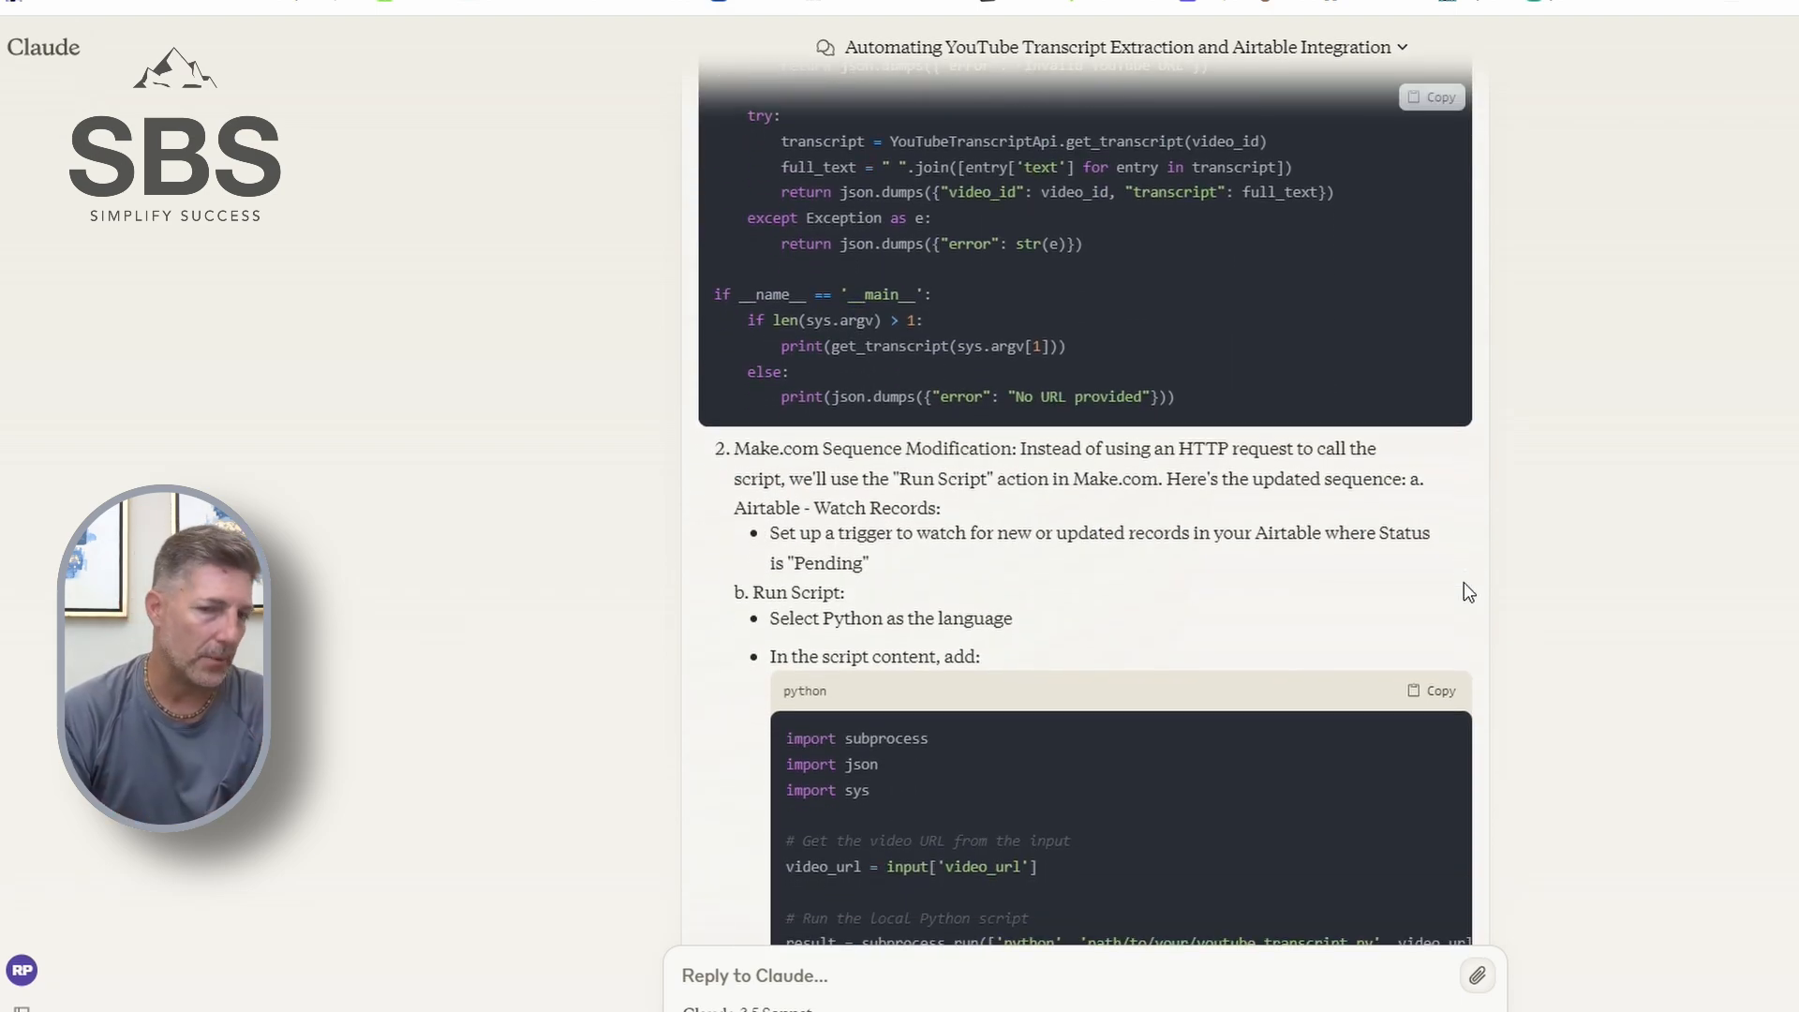
{"action": "scroll", "coordinate": [1464, 584], "scroll_direction": "down", "scroll_amount": 15}
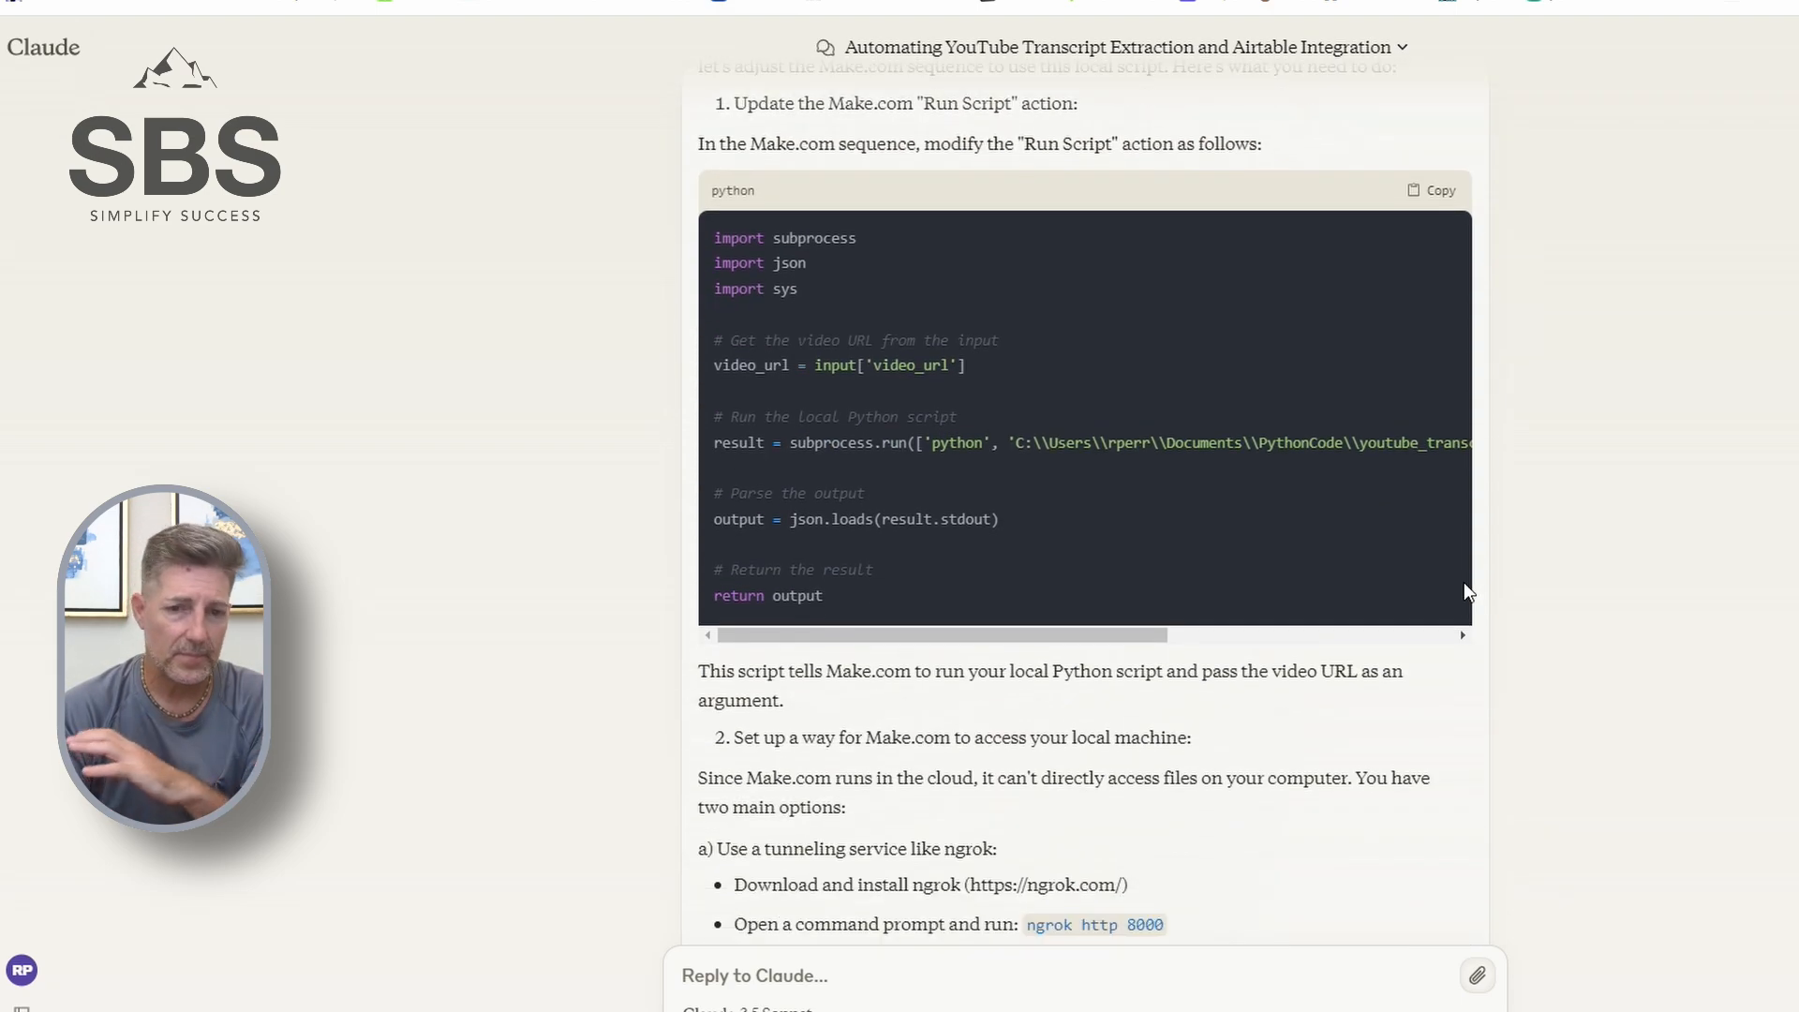
{"action": "scroll", "coordinate": [1465, 584], "scroll_direction": "down", "scroll_amount": 3}
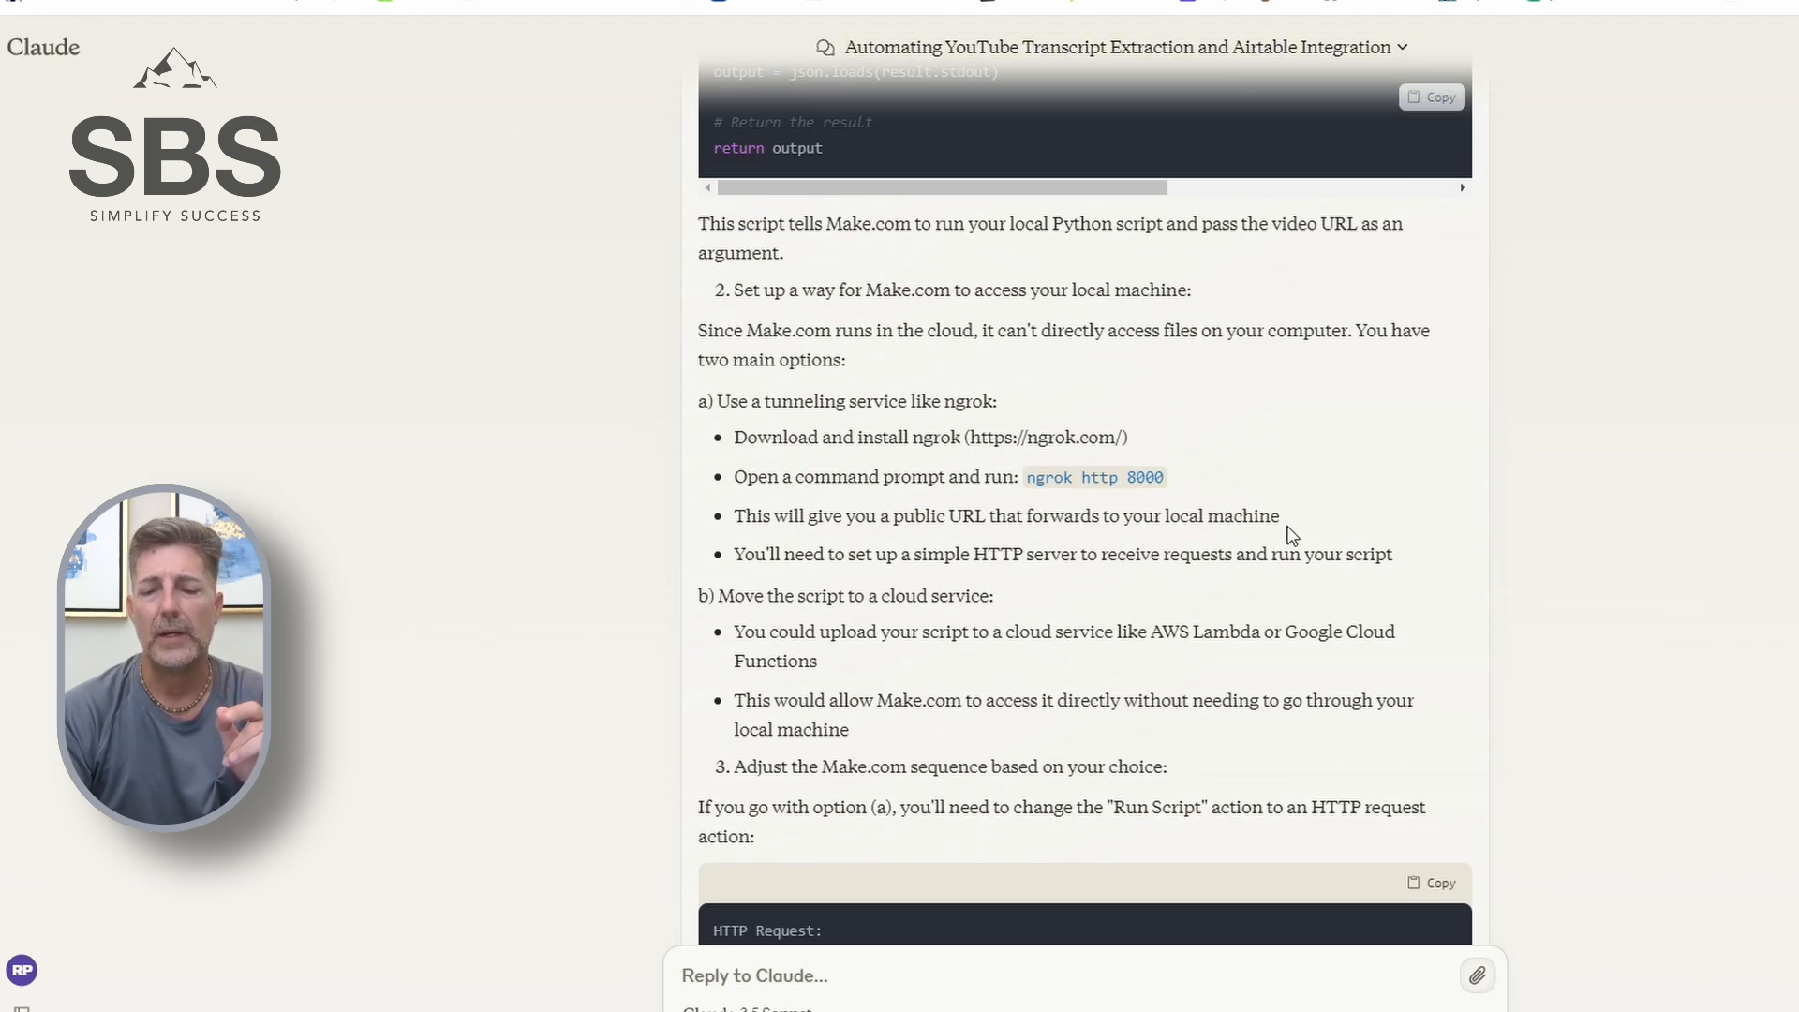
{"action": "scroll", "coordinate": [1291, 530], "scroll_direction": "down", "scroll_amount": 4}
{"action": "scroll", "coordinate": [1291, 534], "scroll_direction": "down", "scroll_amount": 20}
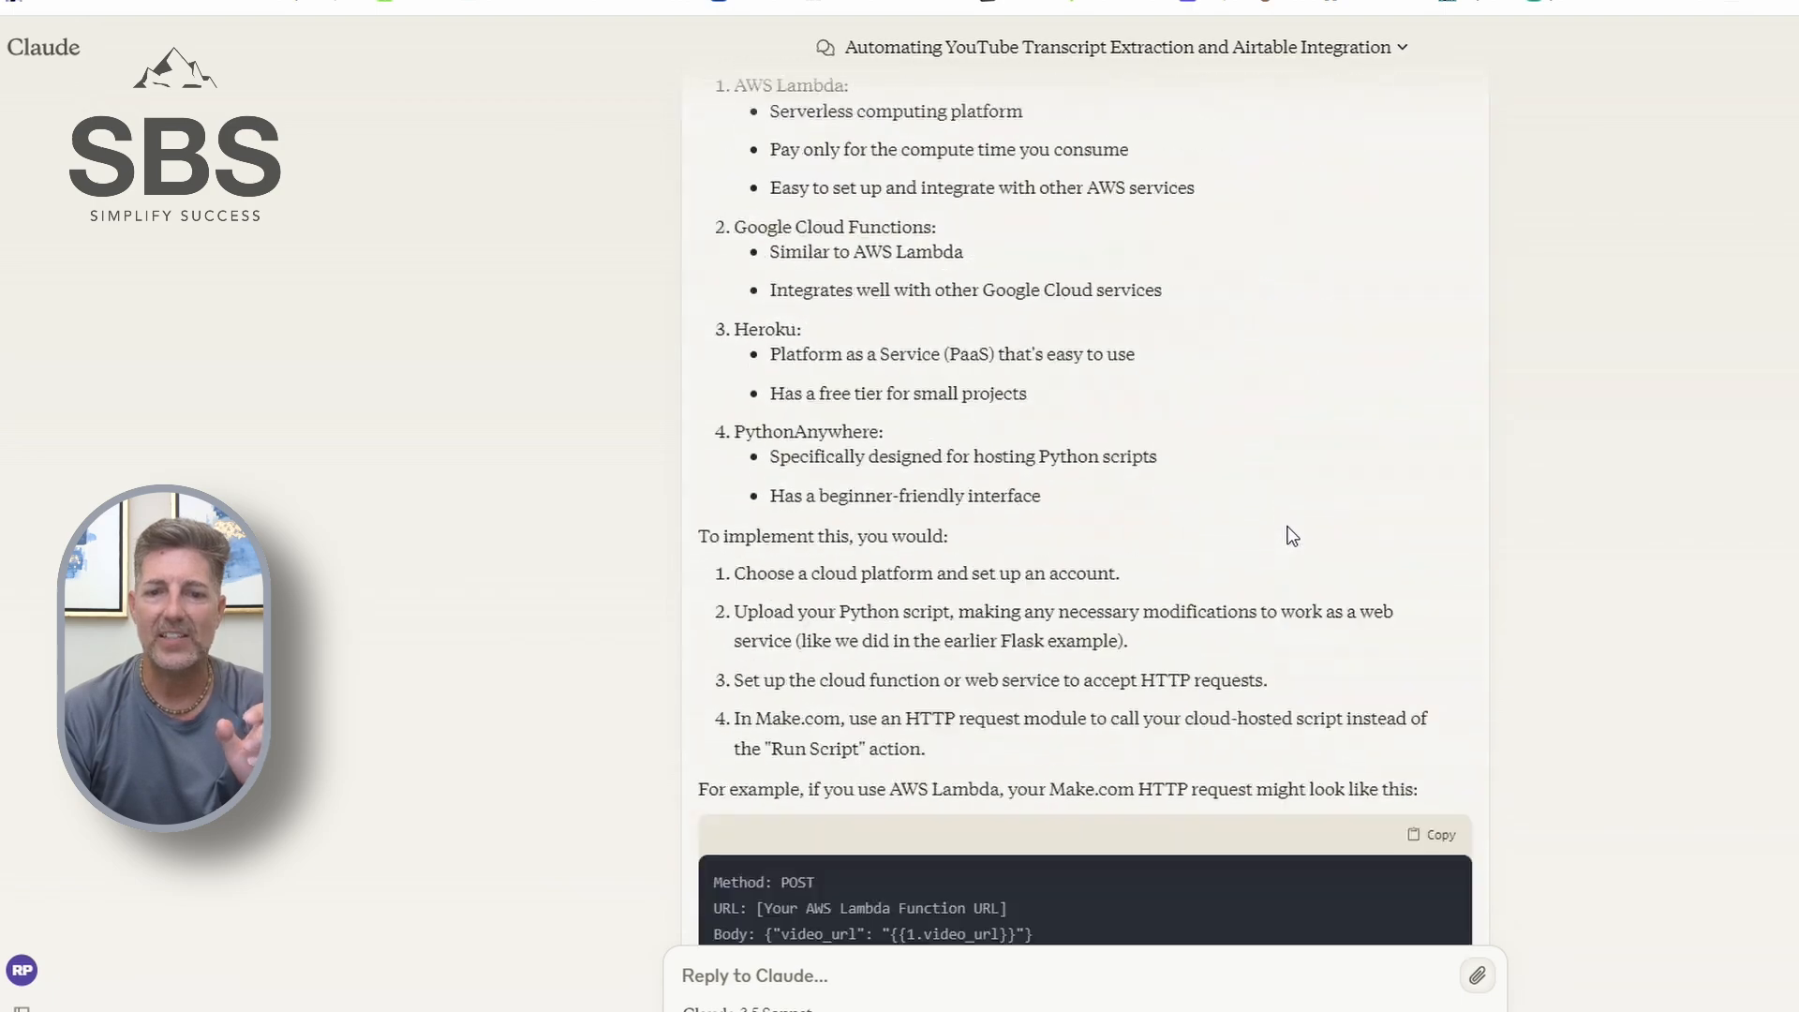
{"action": "scroll", "coordinate": [1291, 534], "scroll_direction": "down", "scroll_amount": 20}
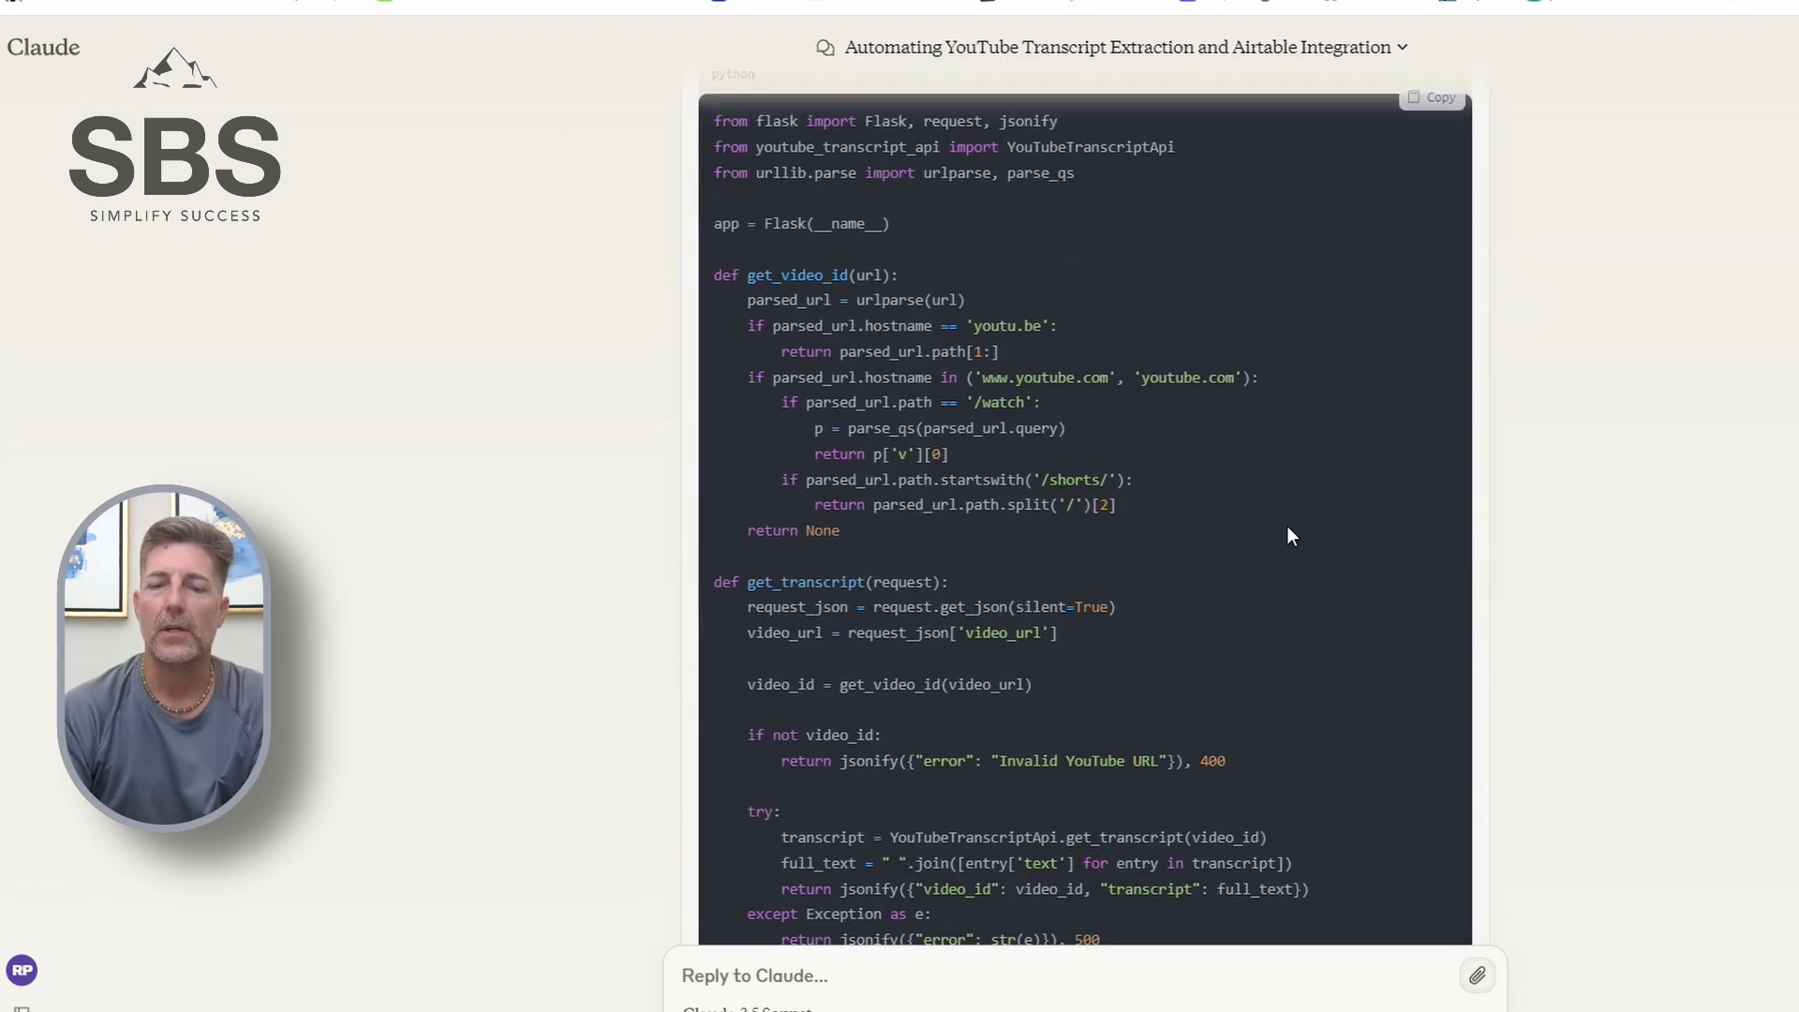
{"action": "scroll", "coordinate": [1288, 528], "scroll_direction": "down", "scroll_amount": 20}
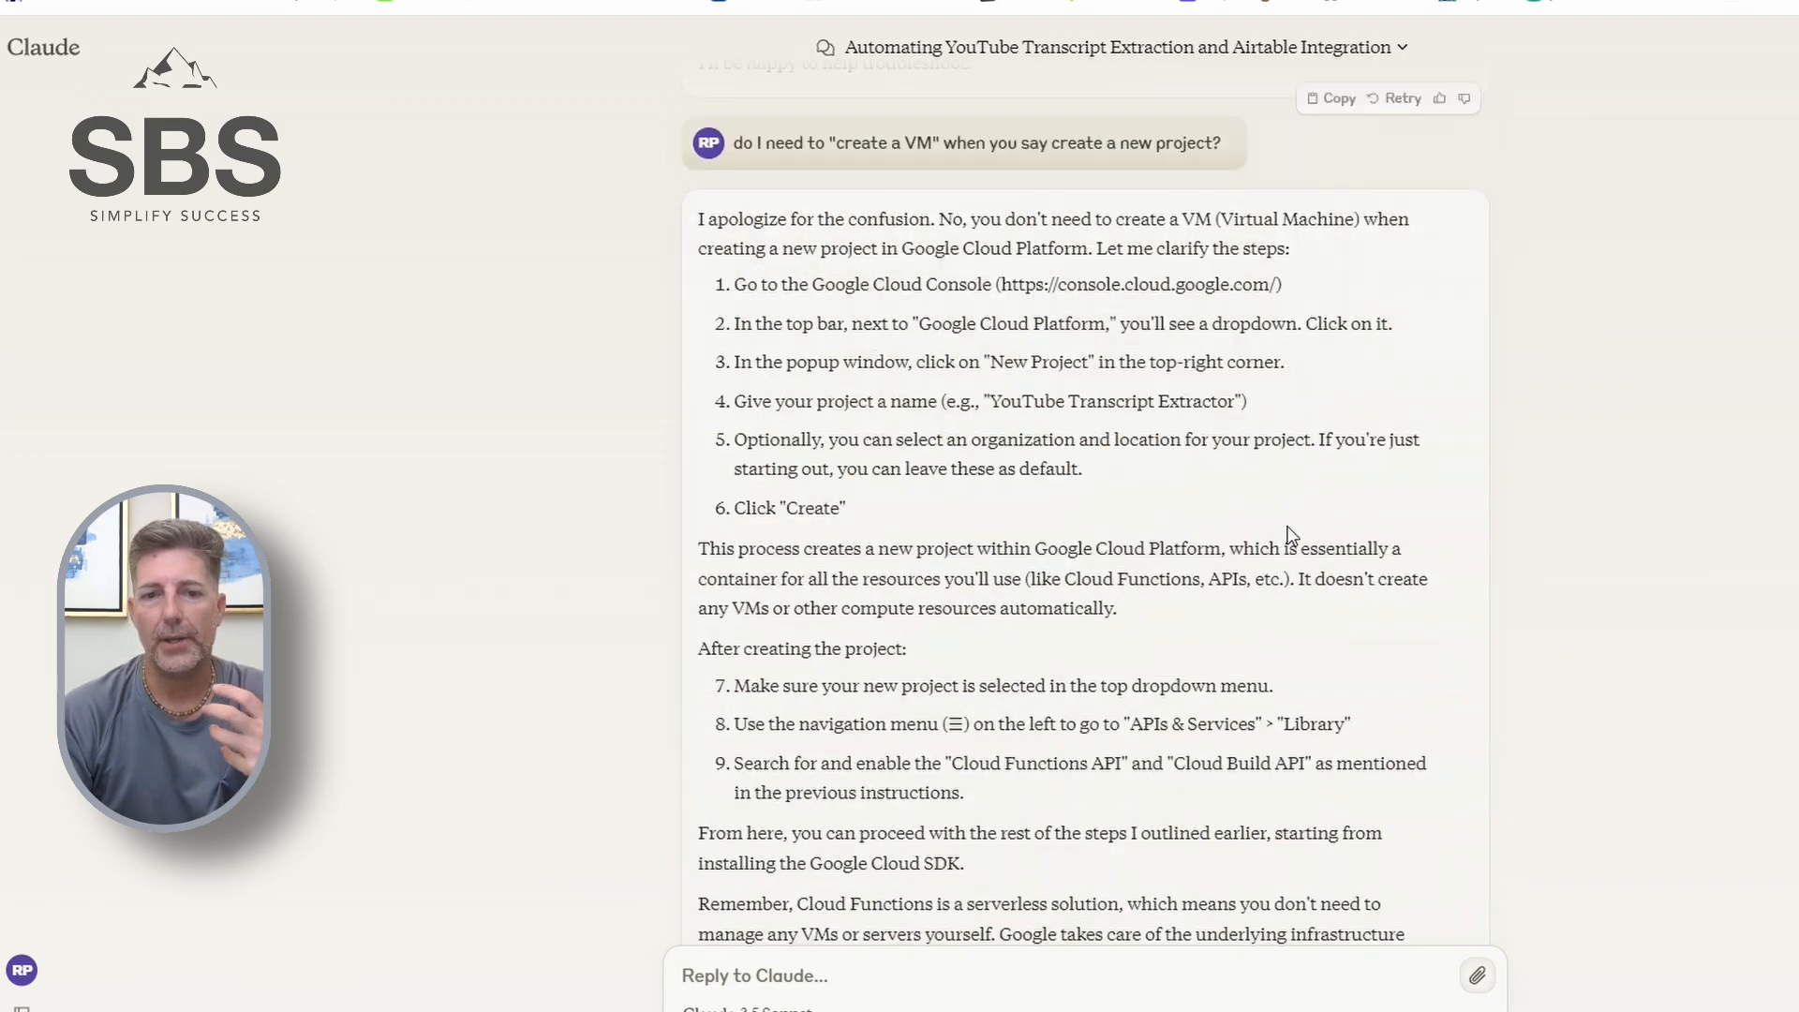
{"action": "scroll", "coordinate": [1291, 534], "scroll_direction": "down", "scroll_amount": 20}
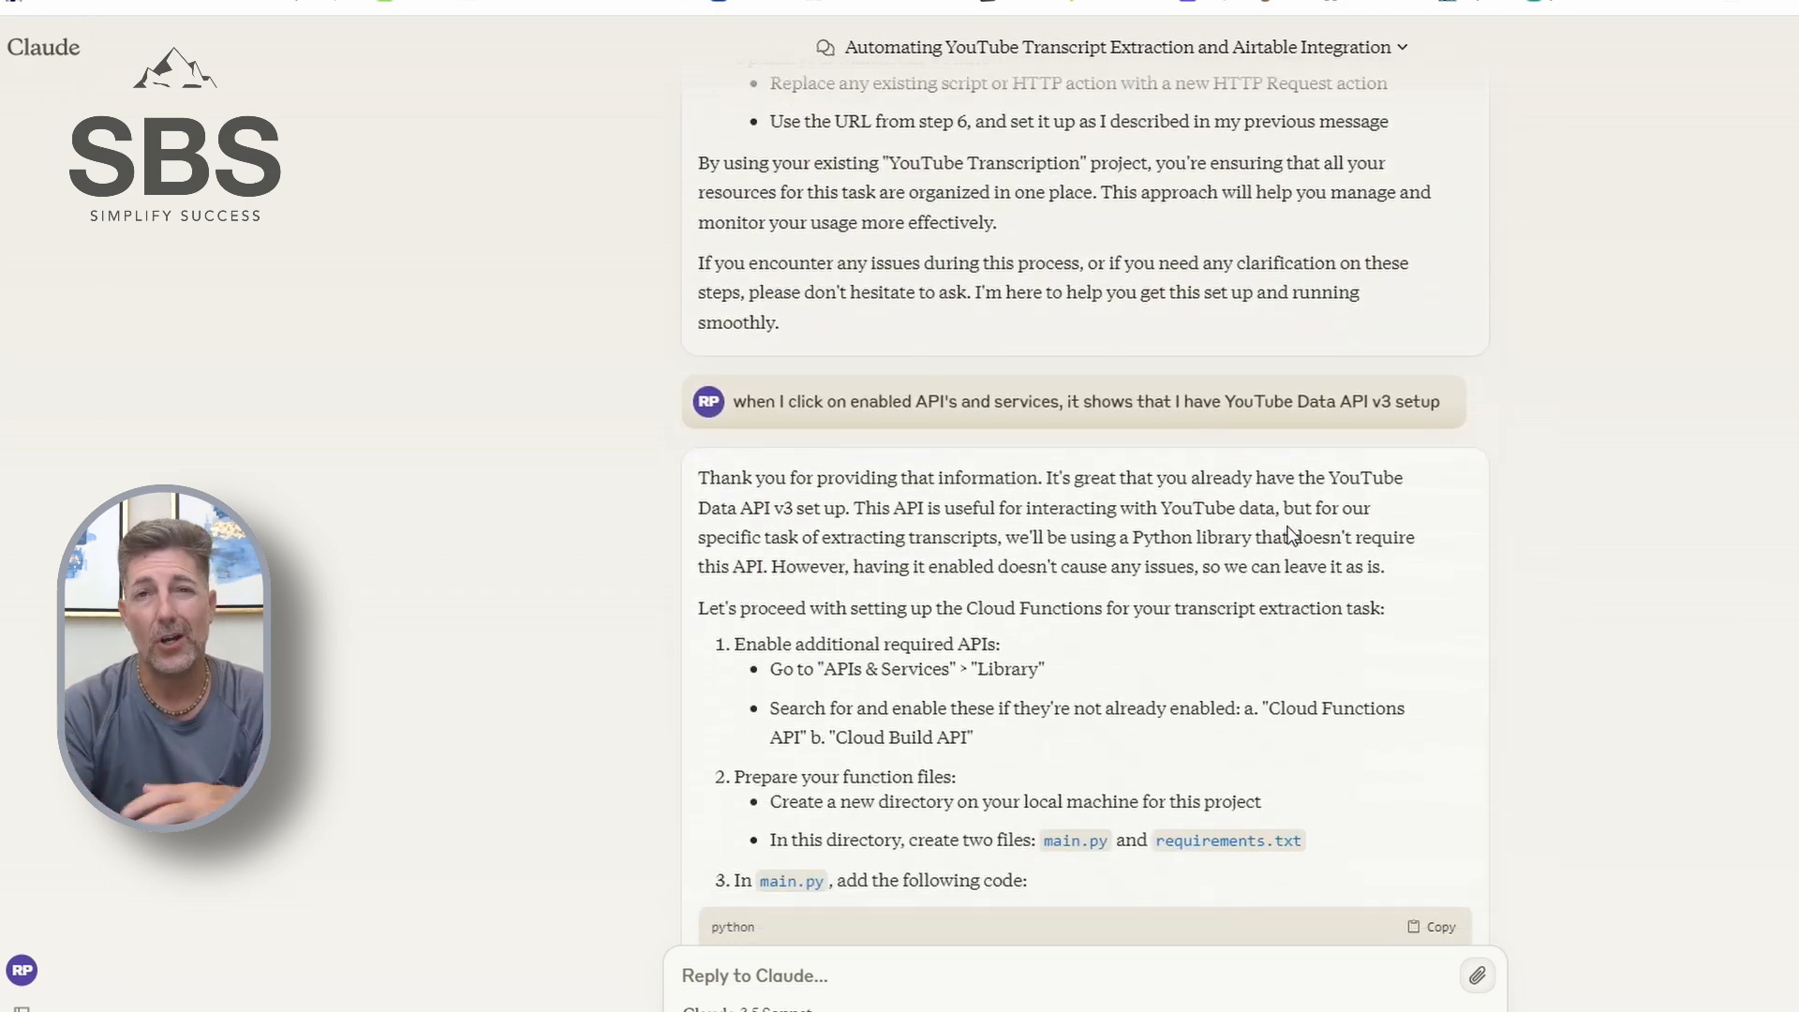